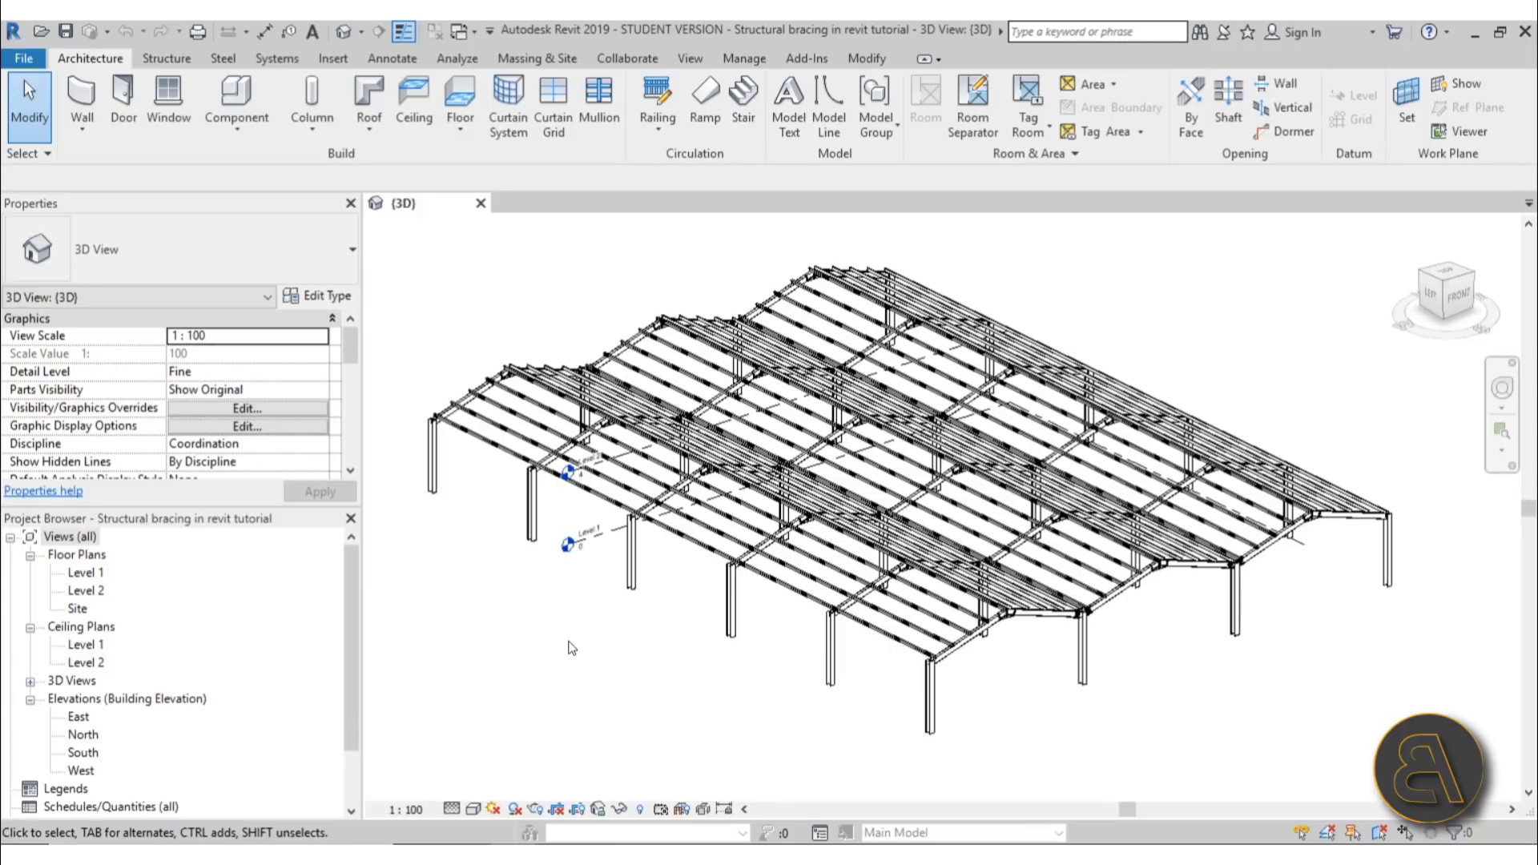
- Orbit to a low side view, then zoom and pan onto the edge columns and roof beams
middle_click_drag(749, 735, 1078, 700, "shift")
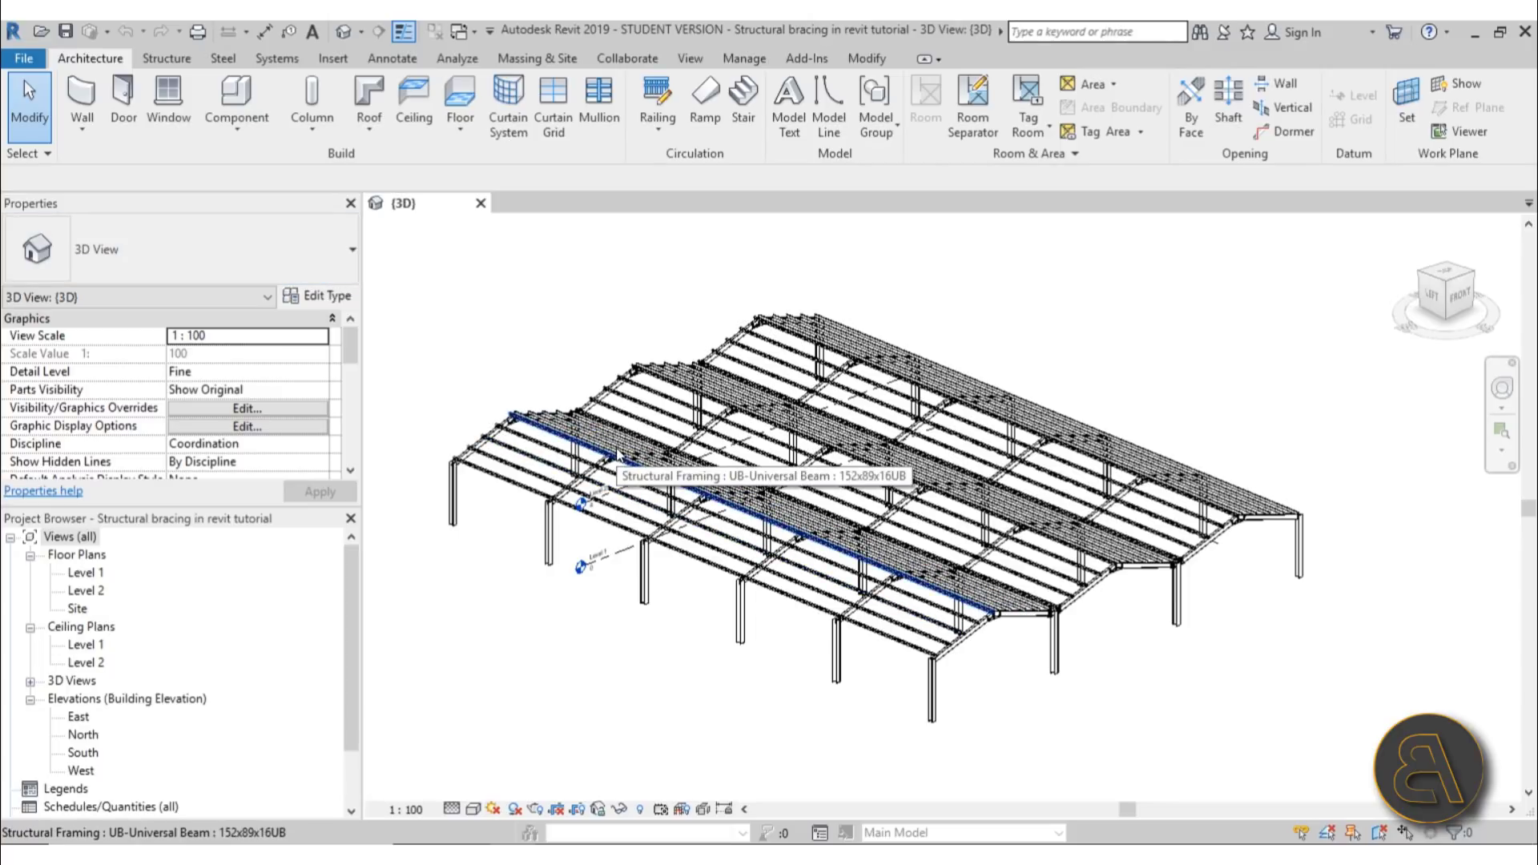
middle_click_drag(920, 628, 850, 662)
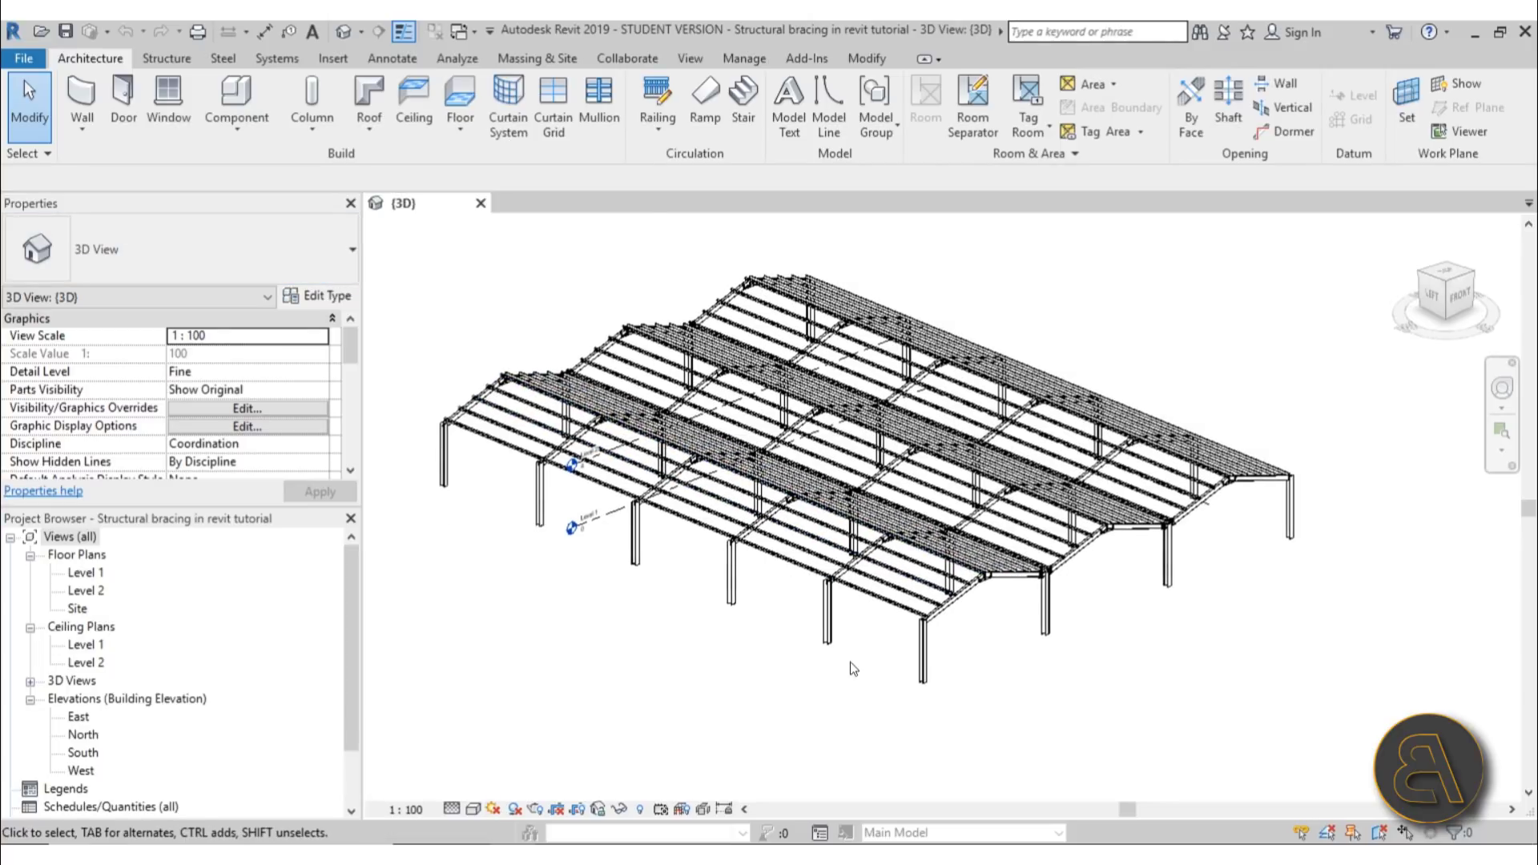
scroll(853, 662, "up", 2)
scroll(863, 659, "up", 3)
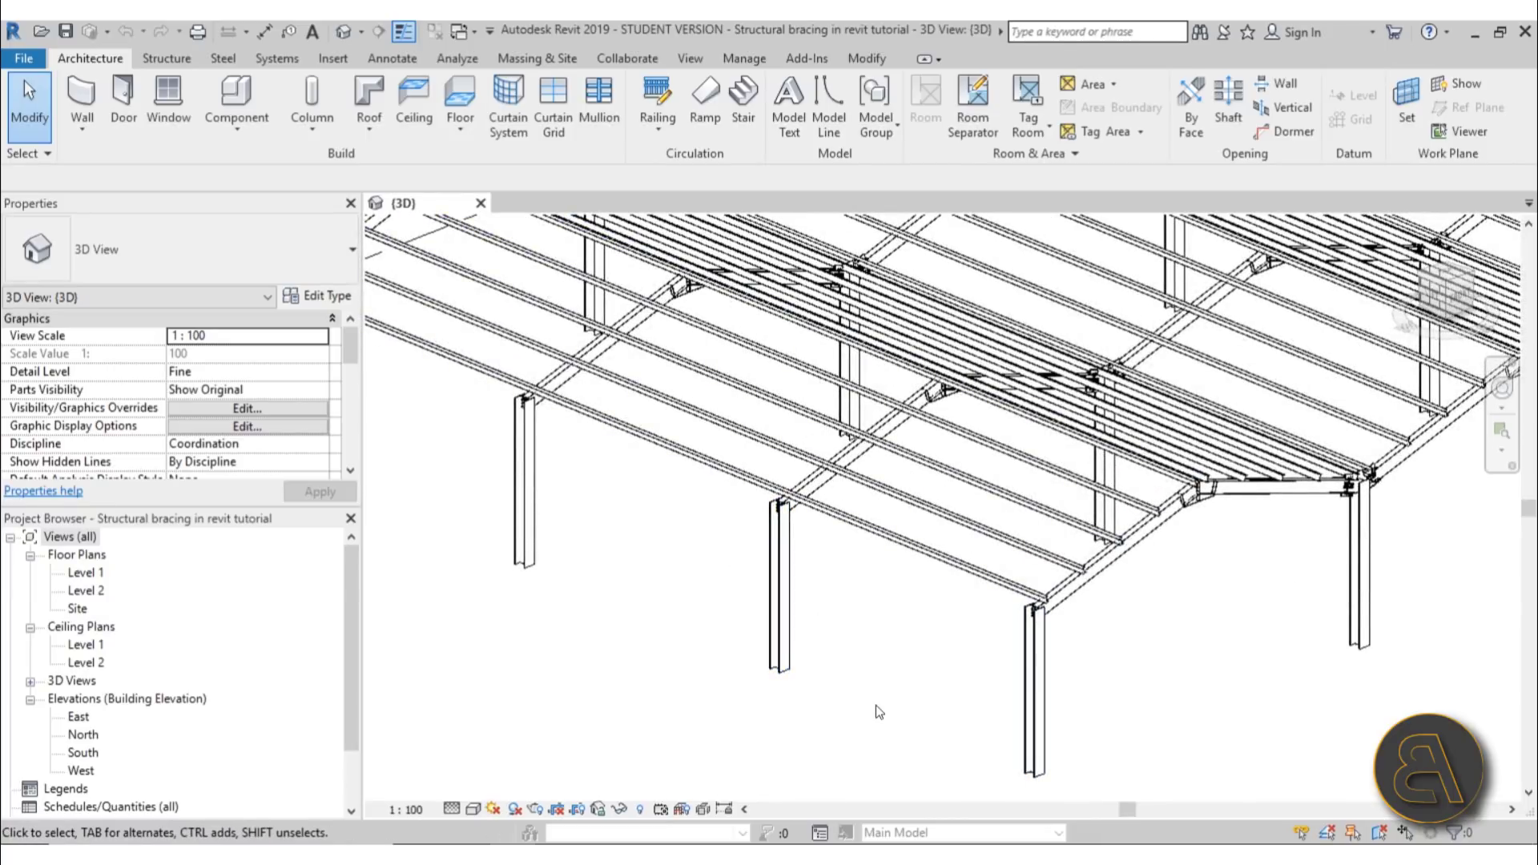
middle_click_drag(876, 705, 902, 646)
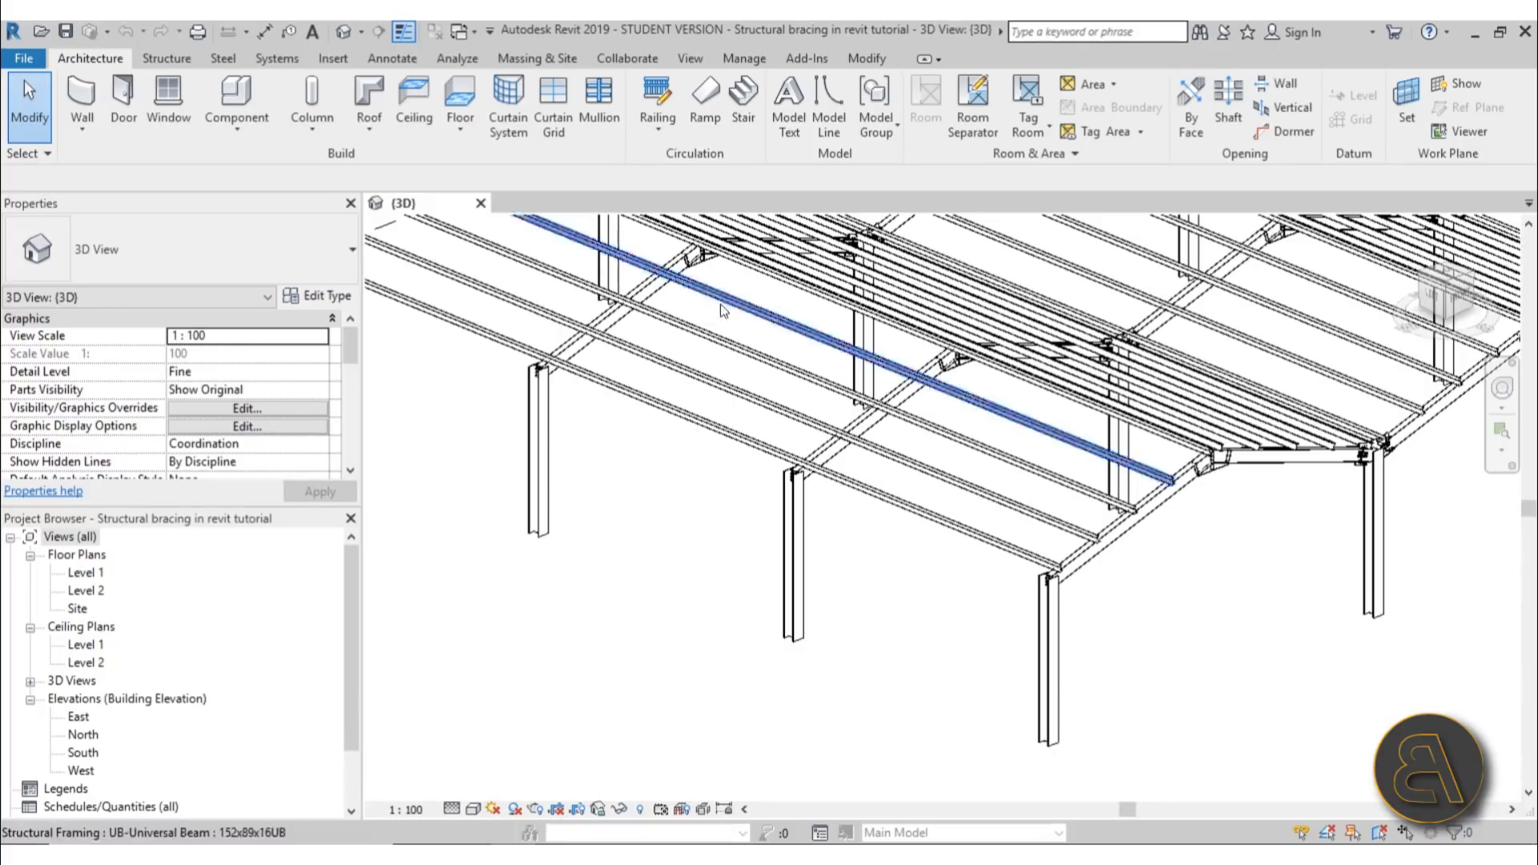
- Start the Structure Brace tool and drop down the Type Selector to choose M_Round Bars RB136.53
left_click(227, 64)
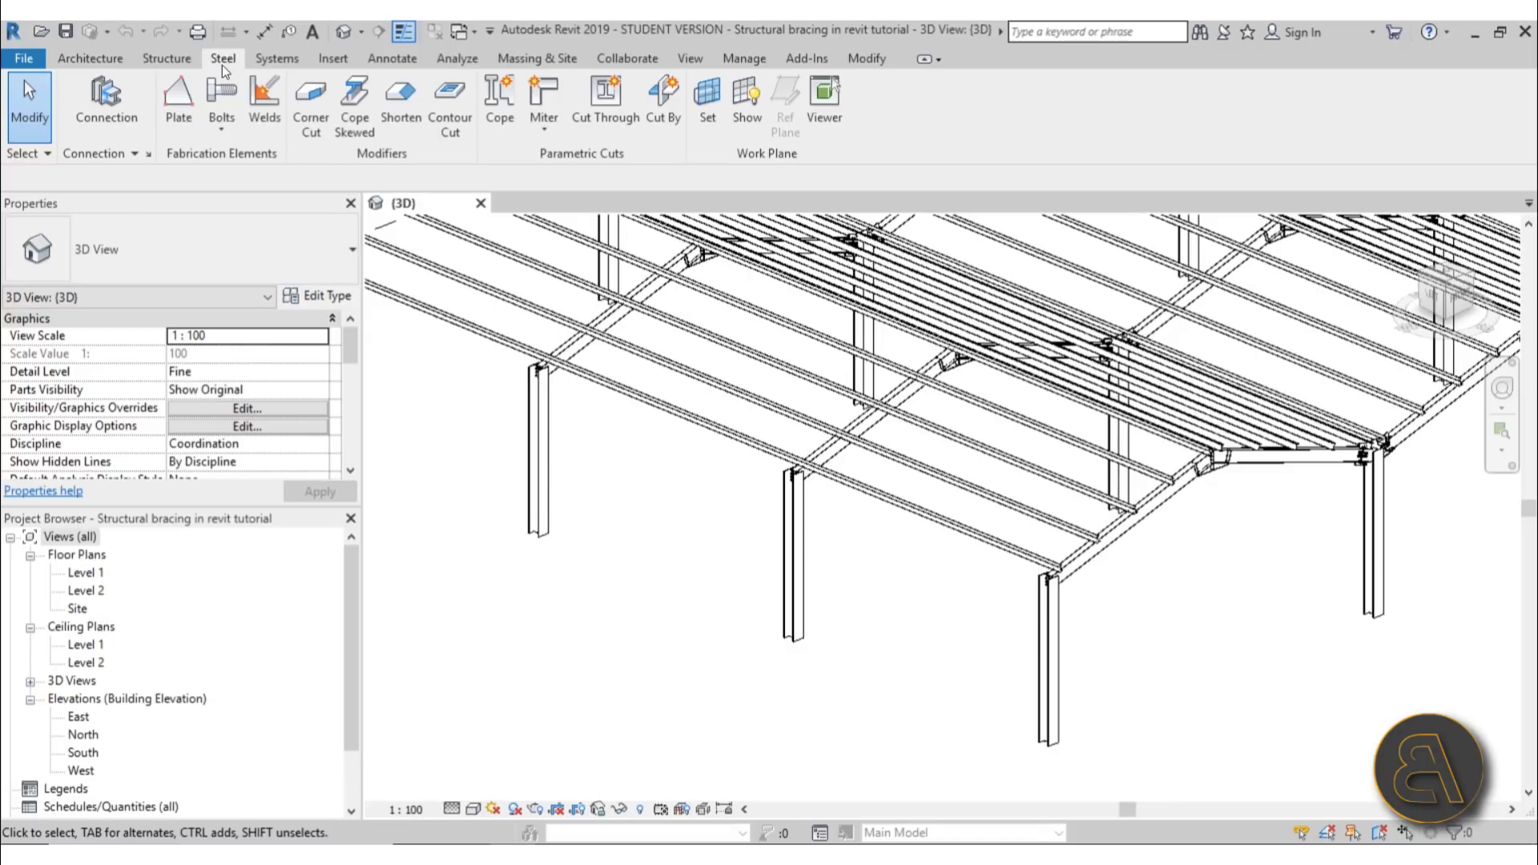
left_click(173, 61)
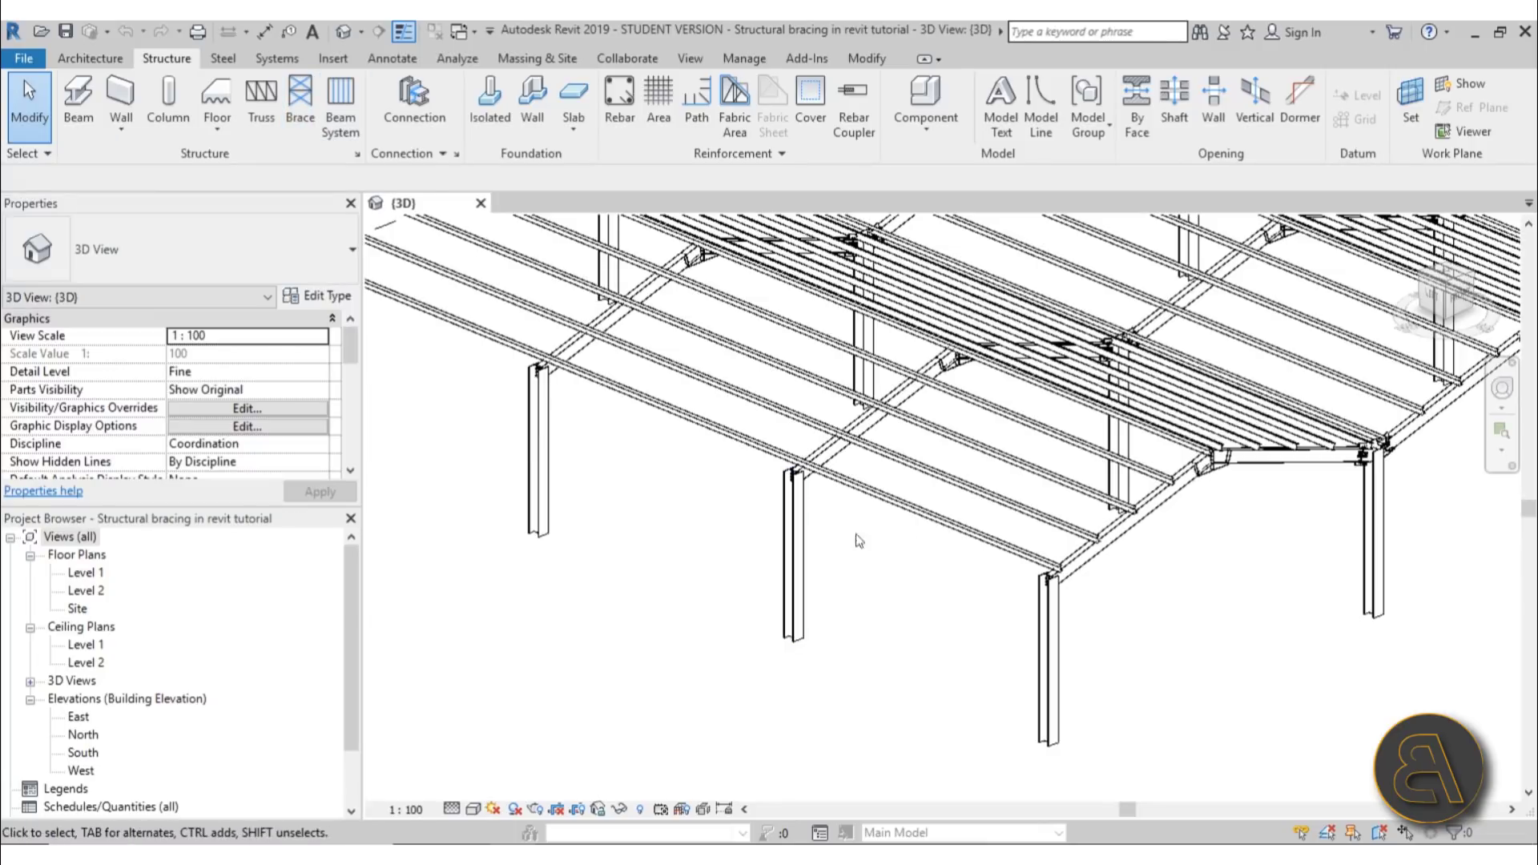
middle_click_drag(896, 616, 825, 578)
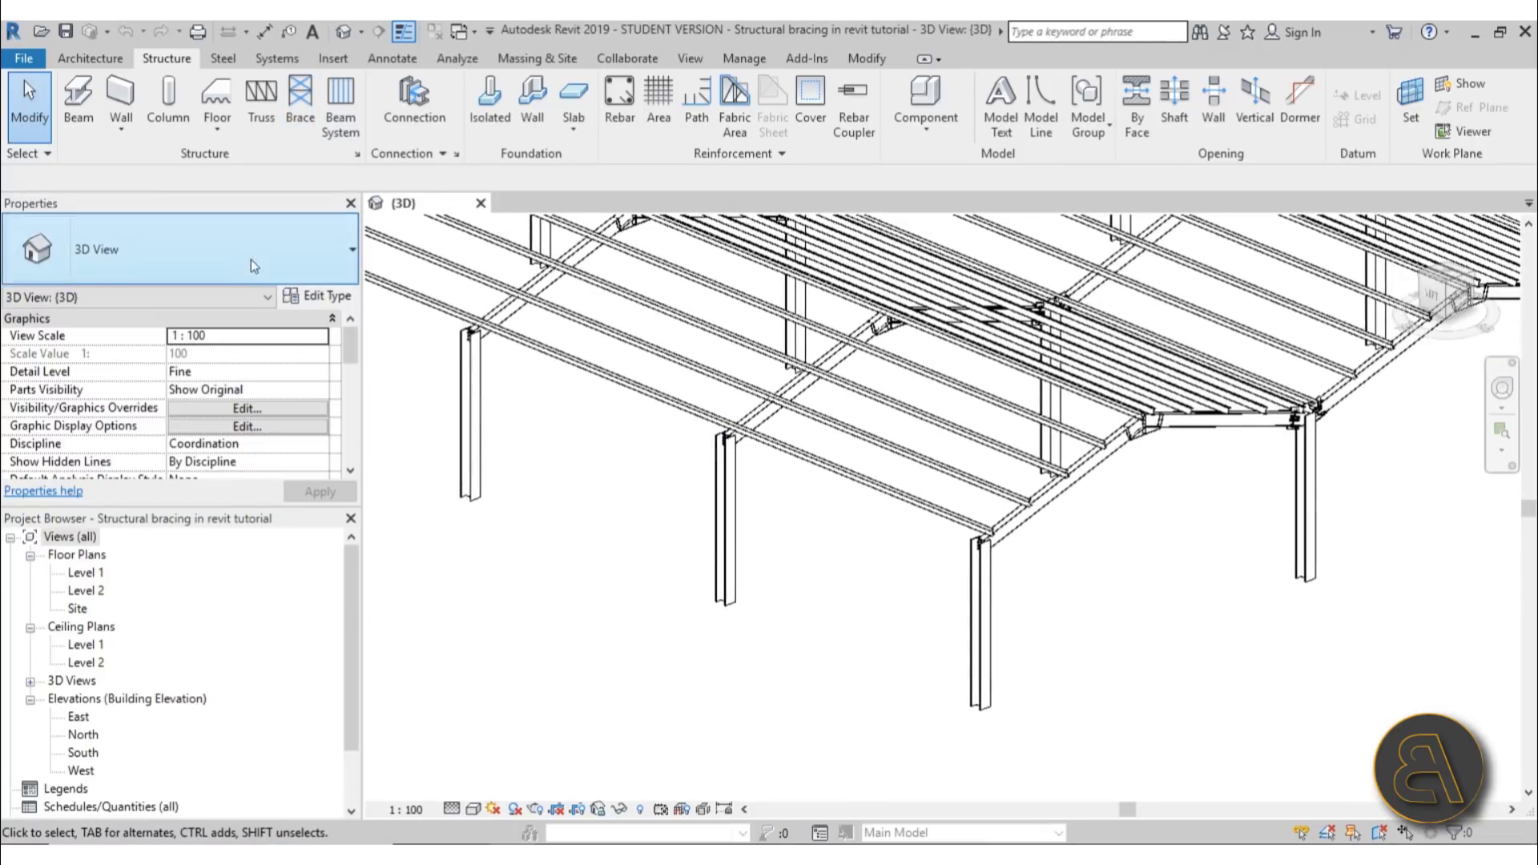
left_click(292, 113)
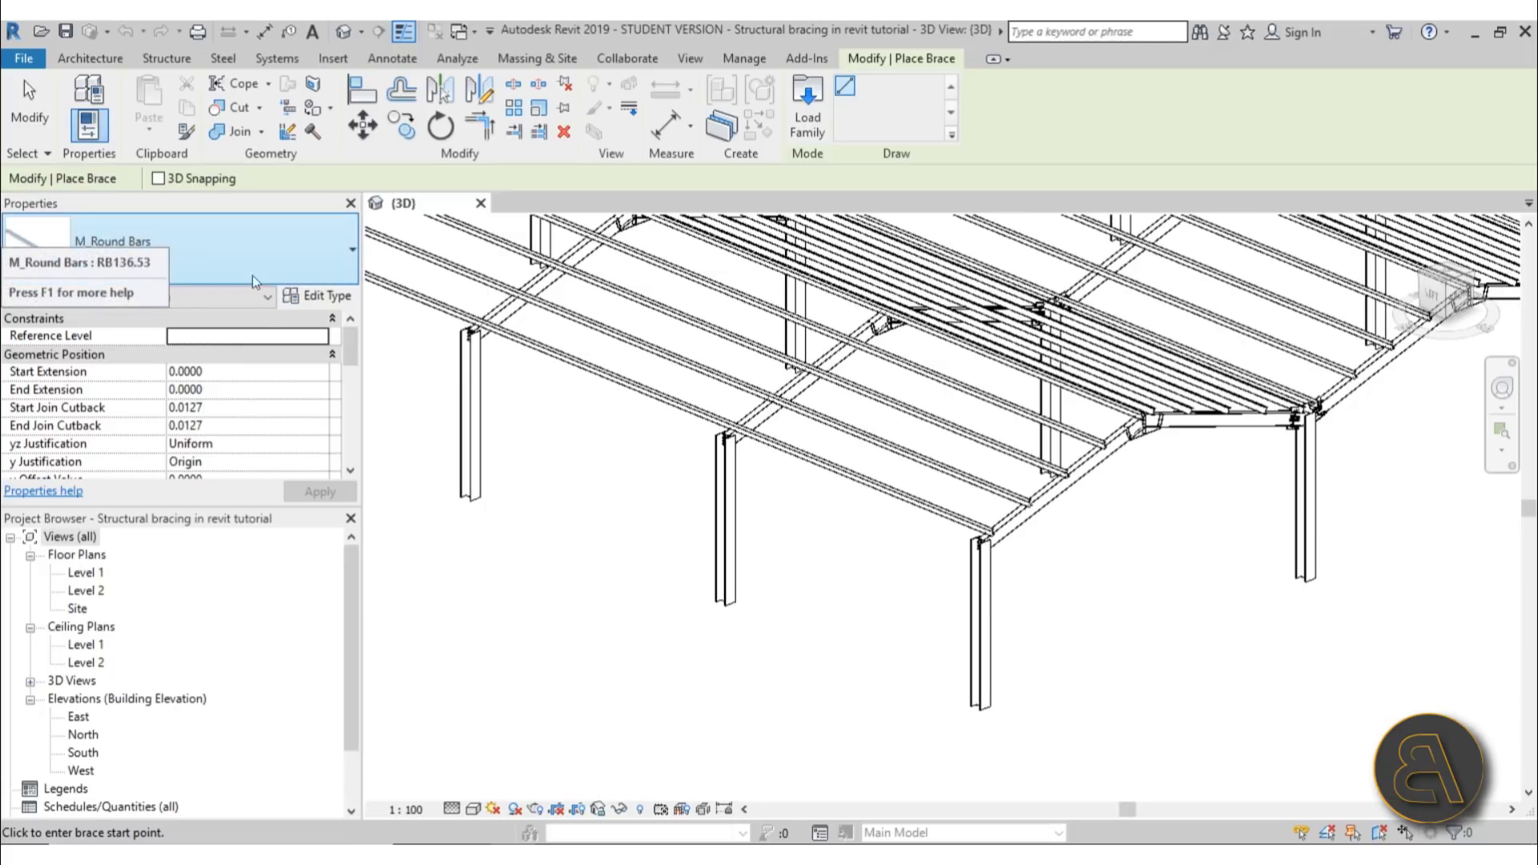
left_click(171, 280)
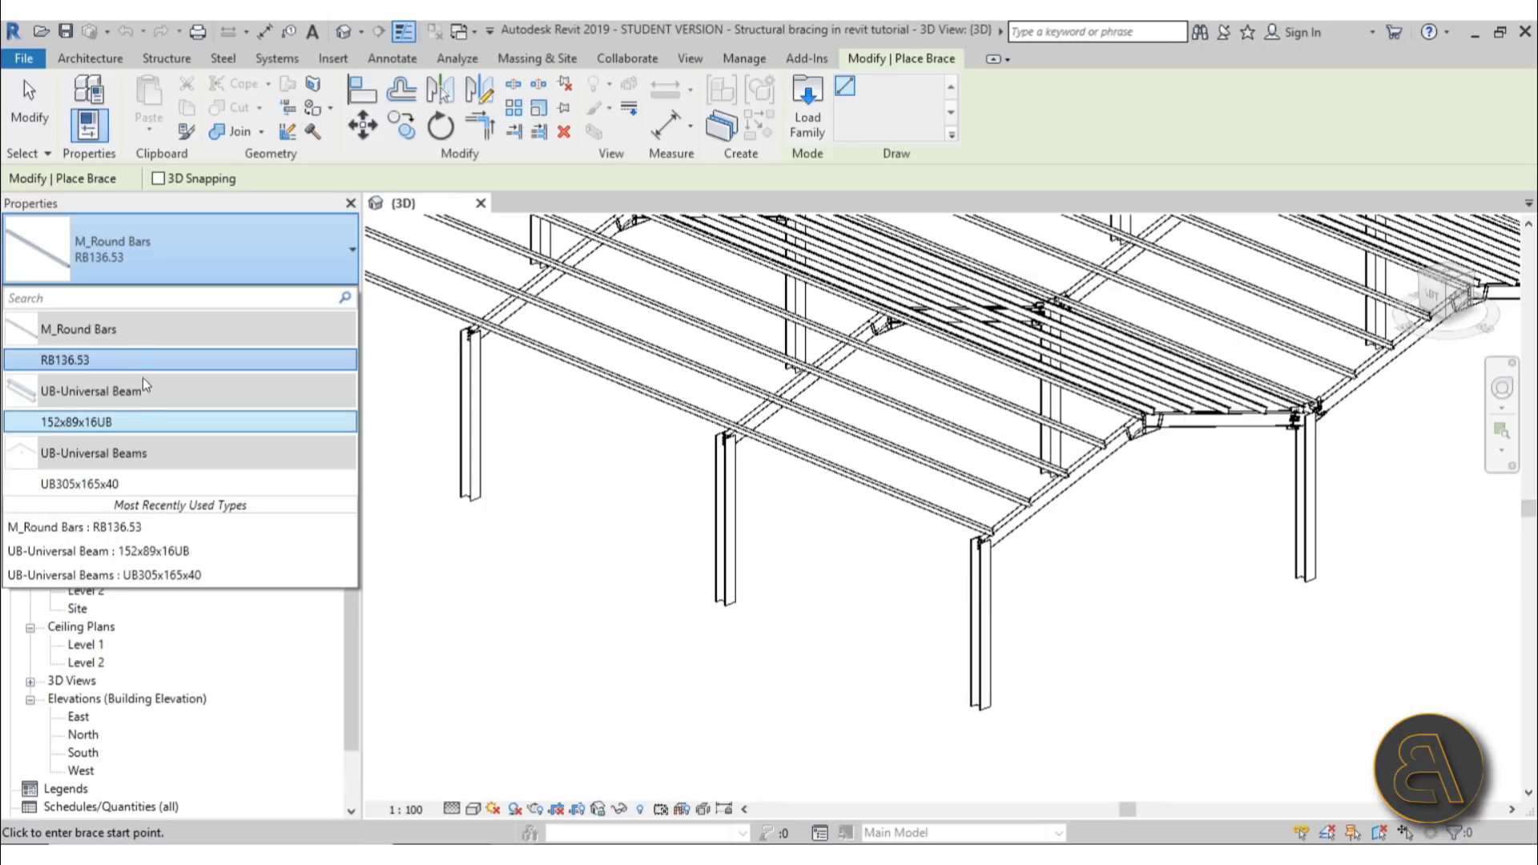
left_click(814, 137)
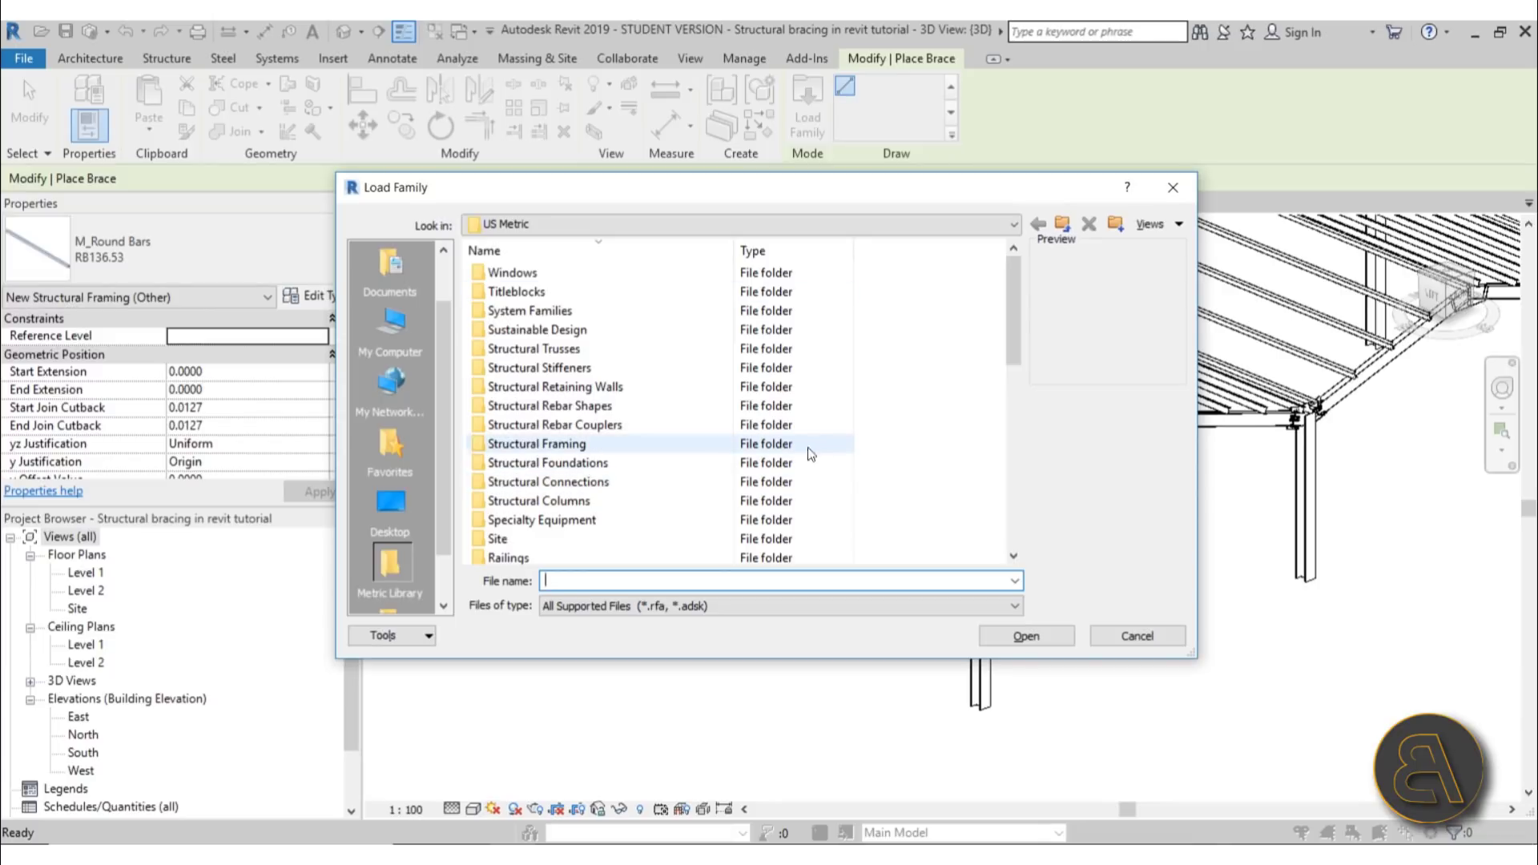
mouse_move(1016, 339)
left_mouse_down()
mouse_move(1026, 532)
mouse_move(1012, 315)
left_mouse_up()
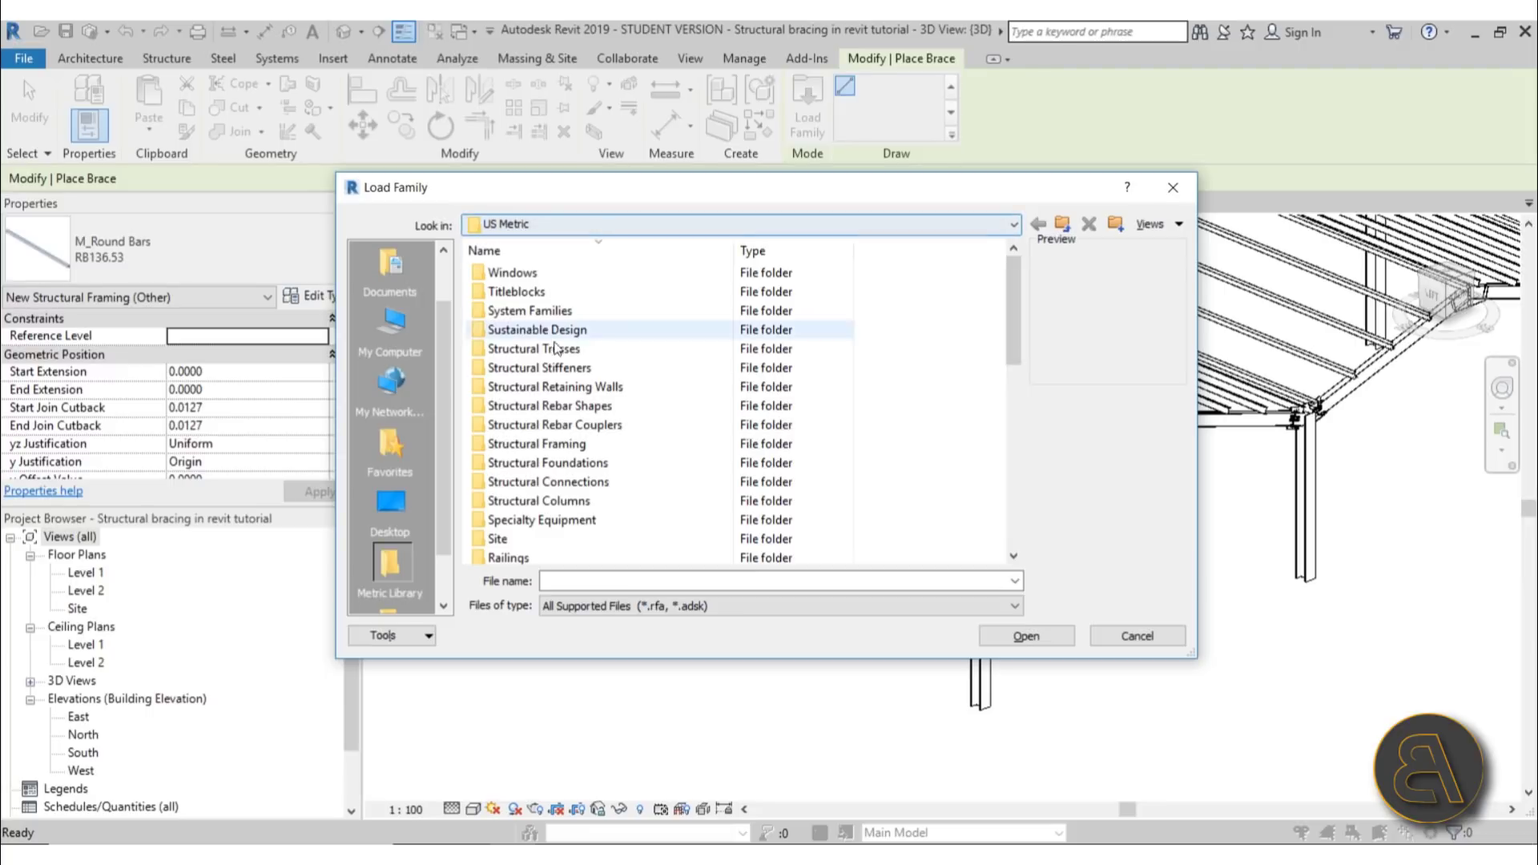
scroll(565, 329, "down", 2)
scroll(564, 329, "up", 2)
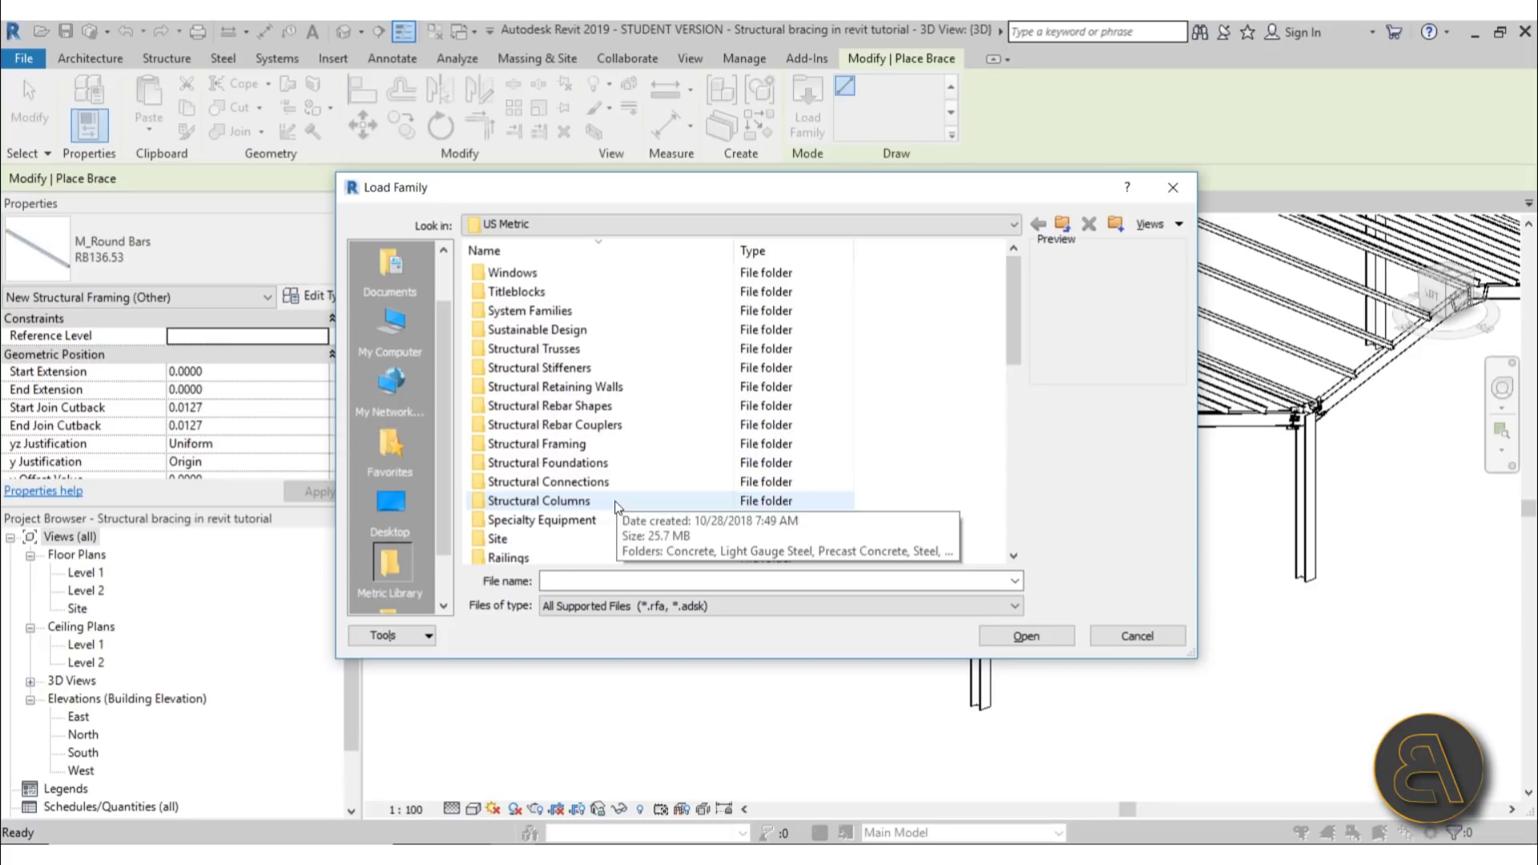
double_click(551, 462)
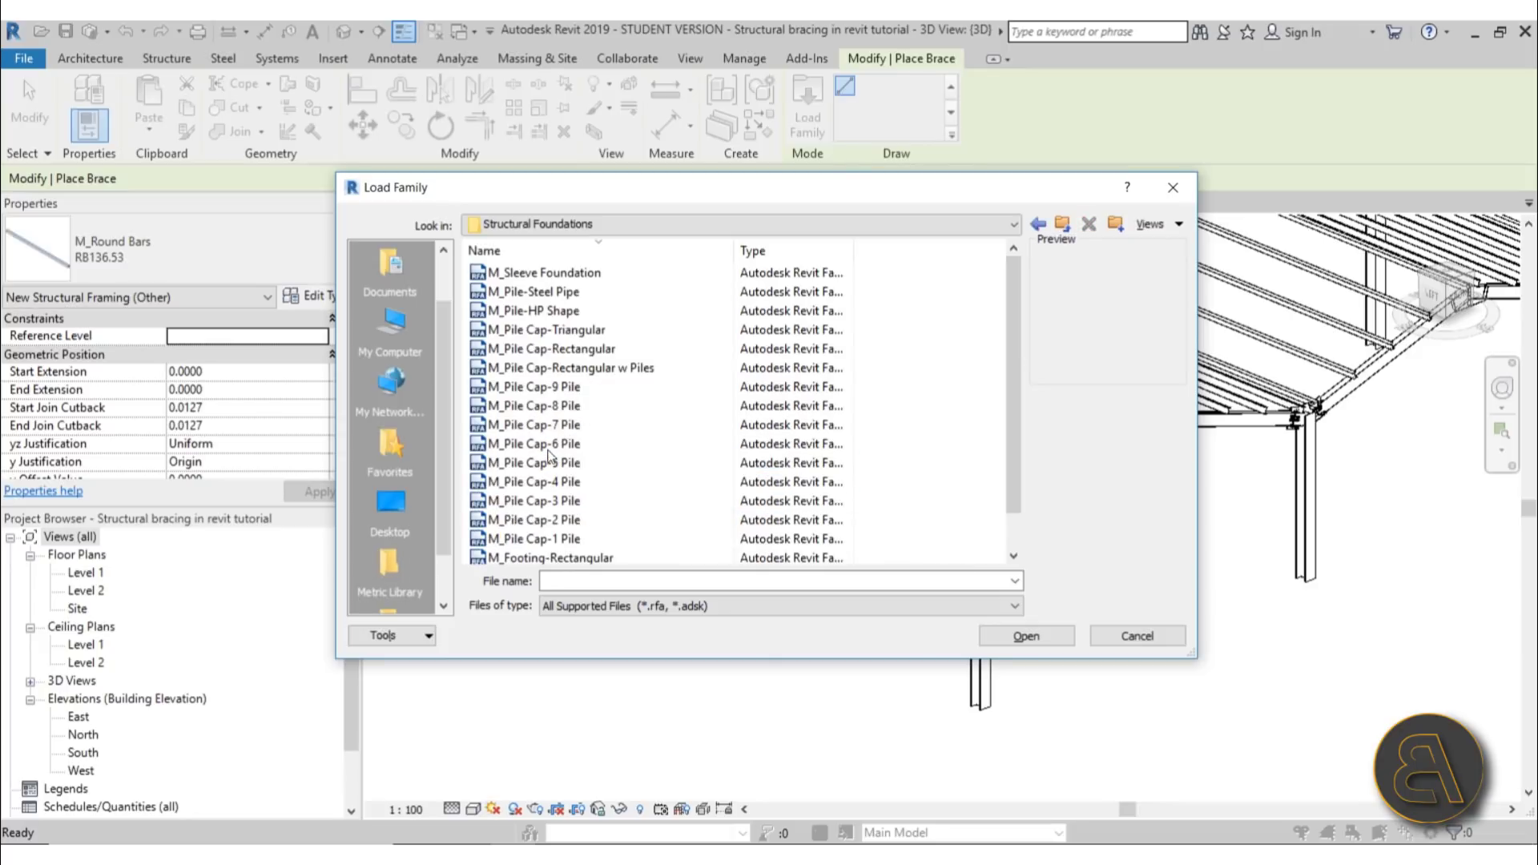
left_click(1062, 225)
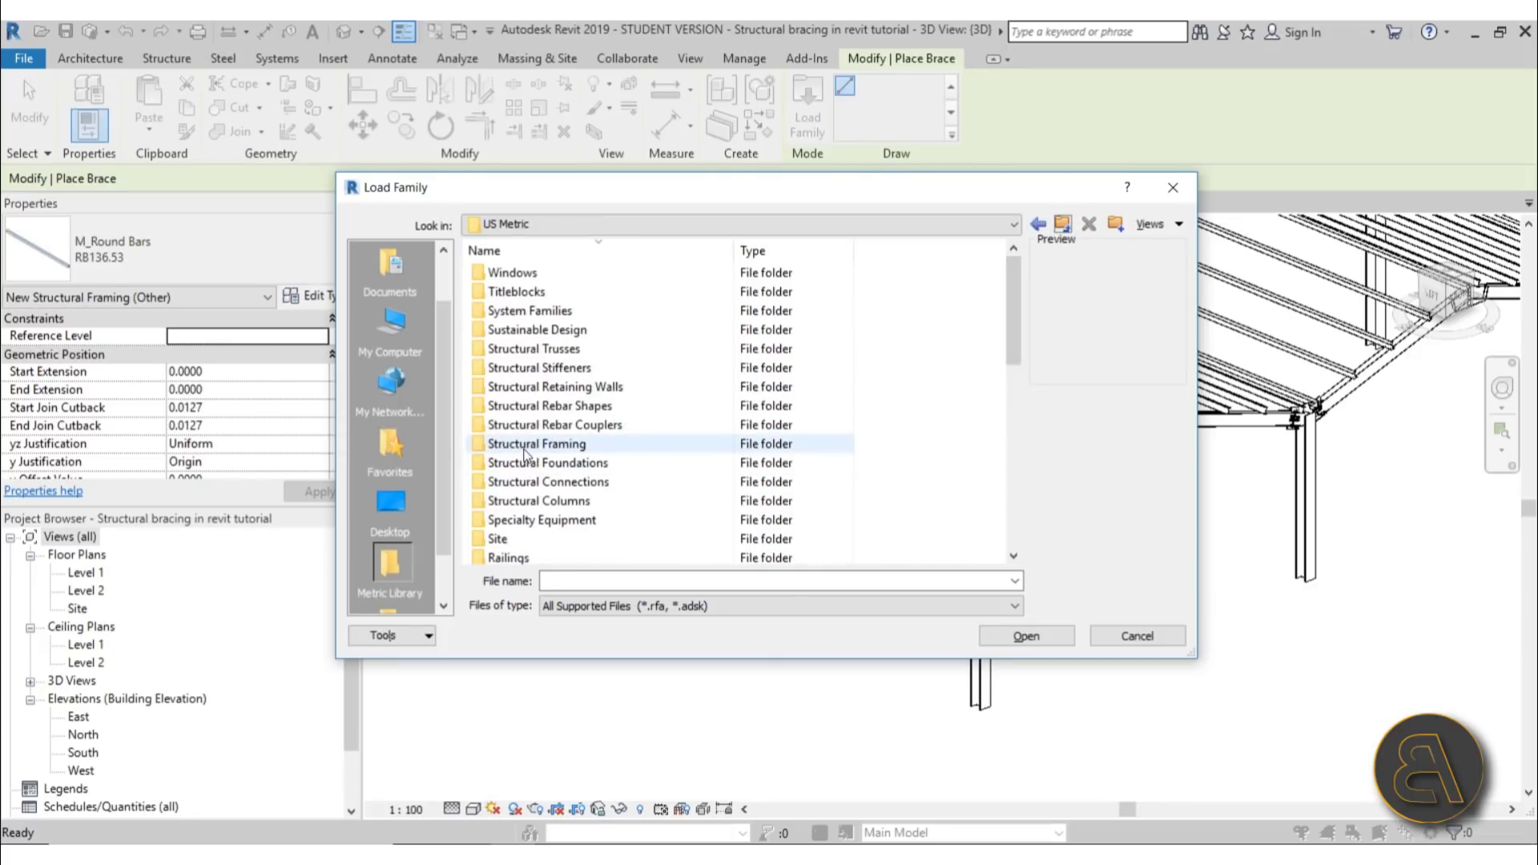
left_click(522, 451)
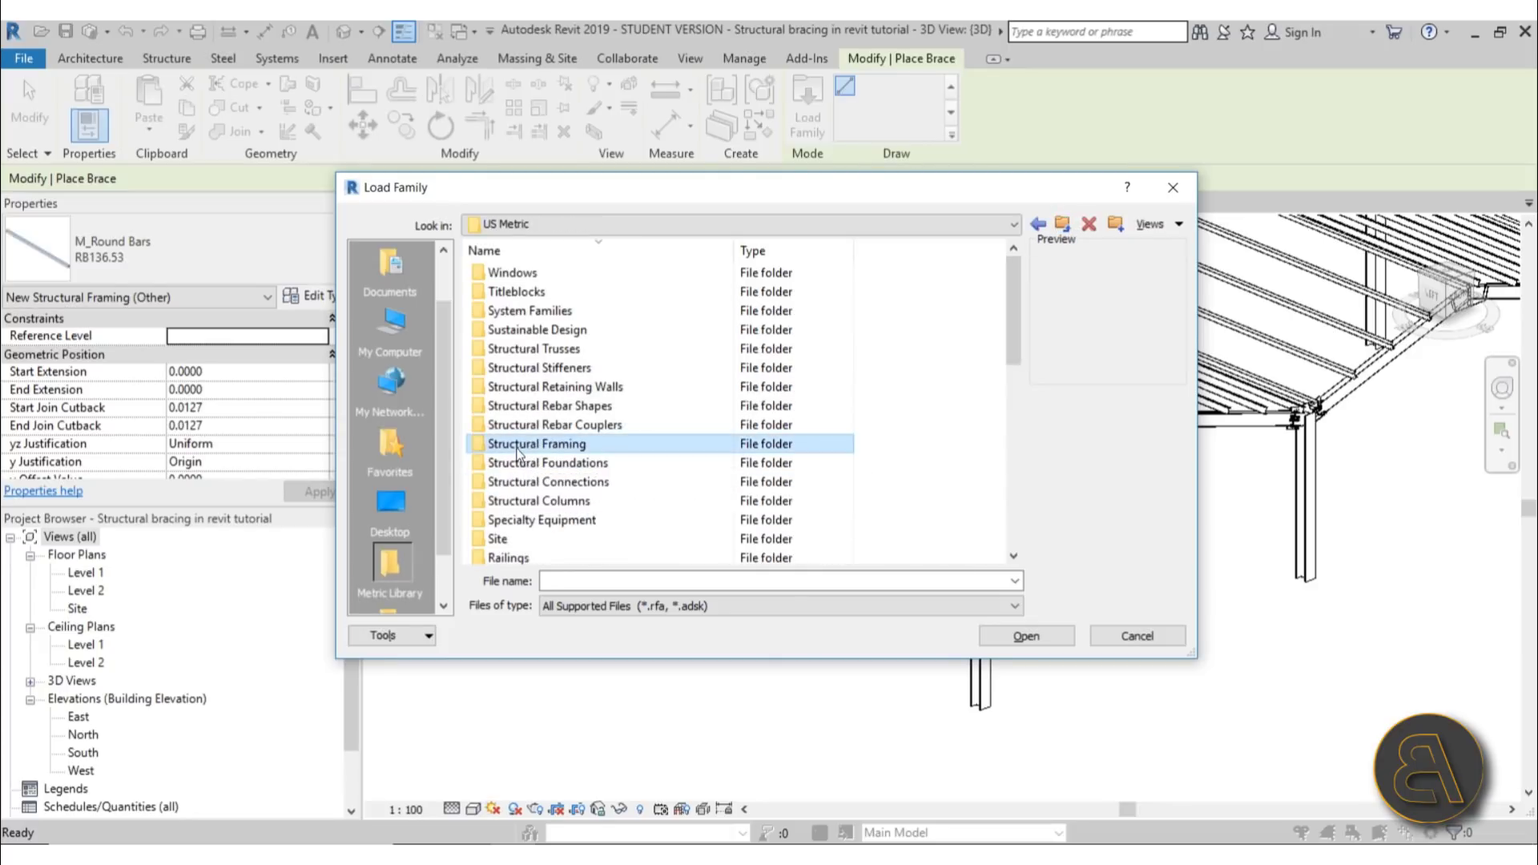
double_click(585, 445)
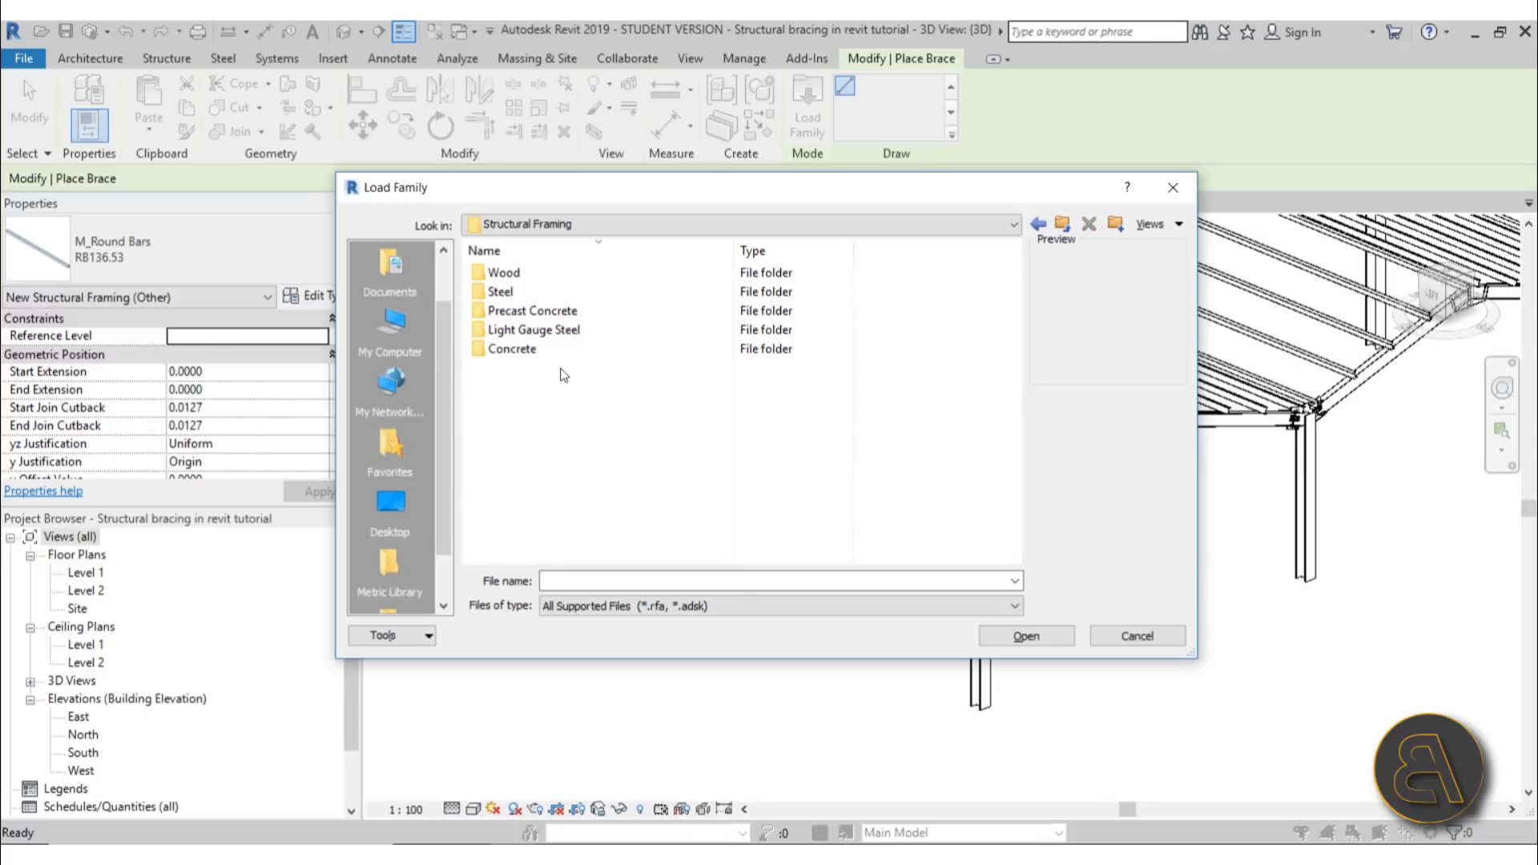
double_click(503, 292)
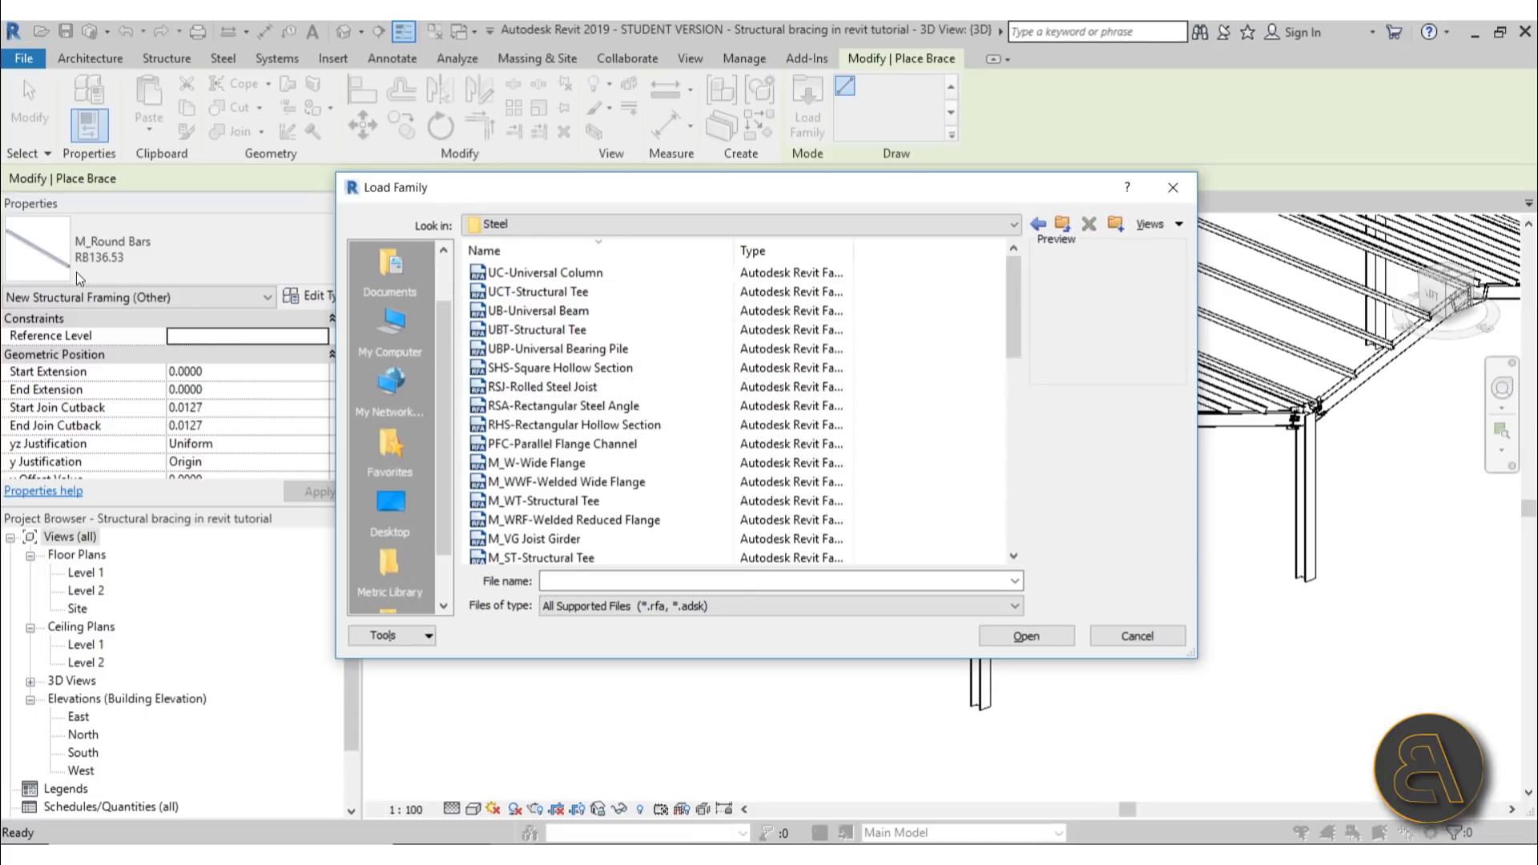
scroll(588, 422, "down", 8)
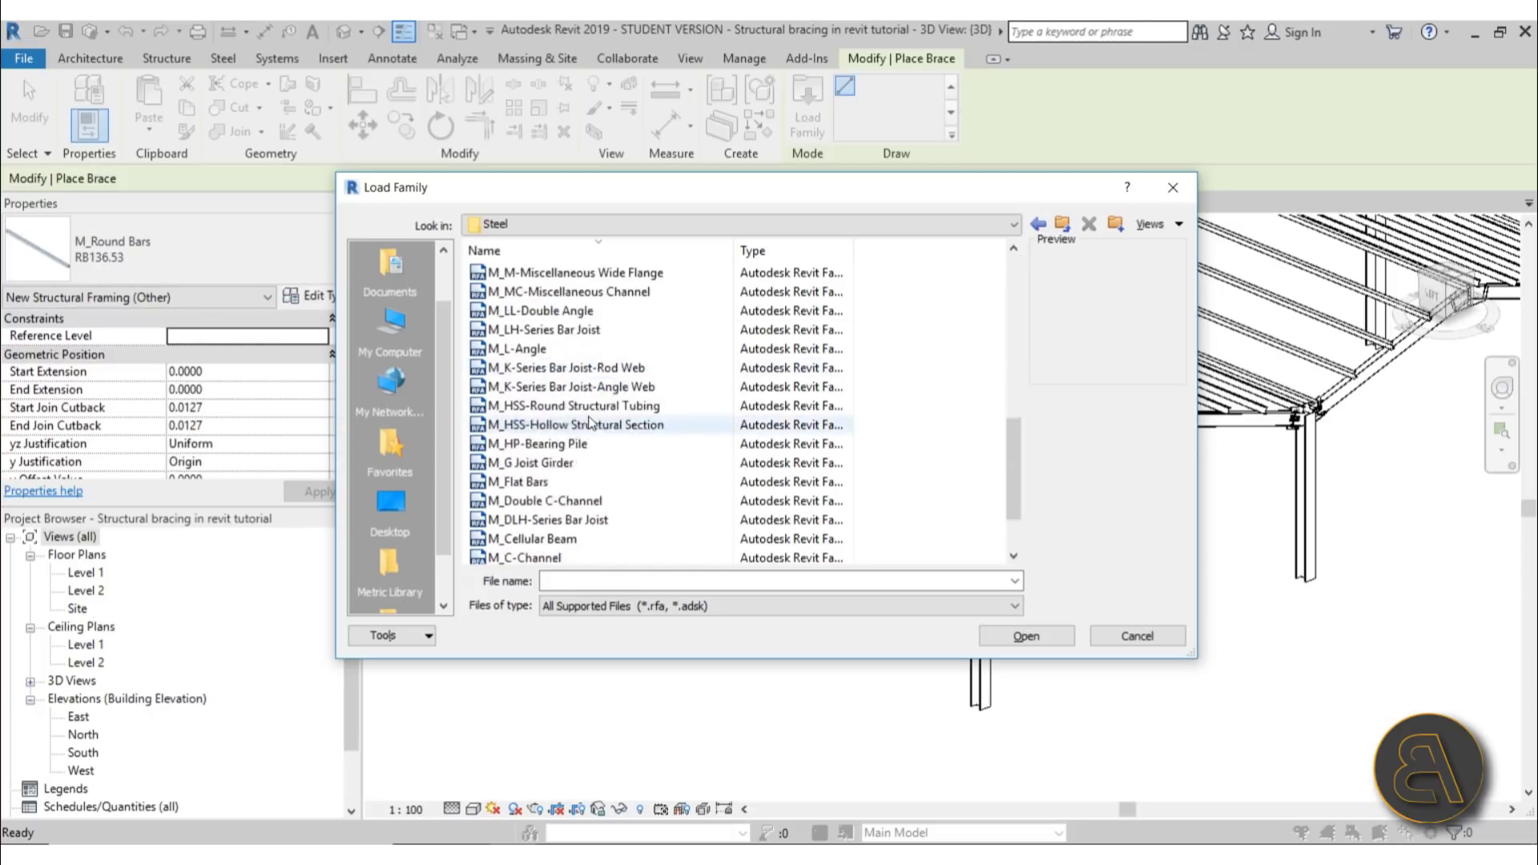
scroll(589, 423, "up", 3)
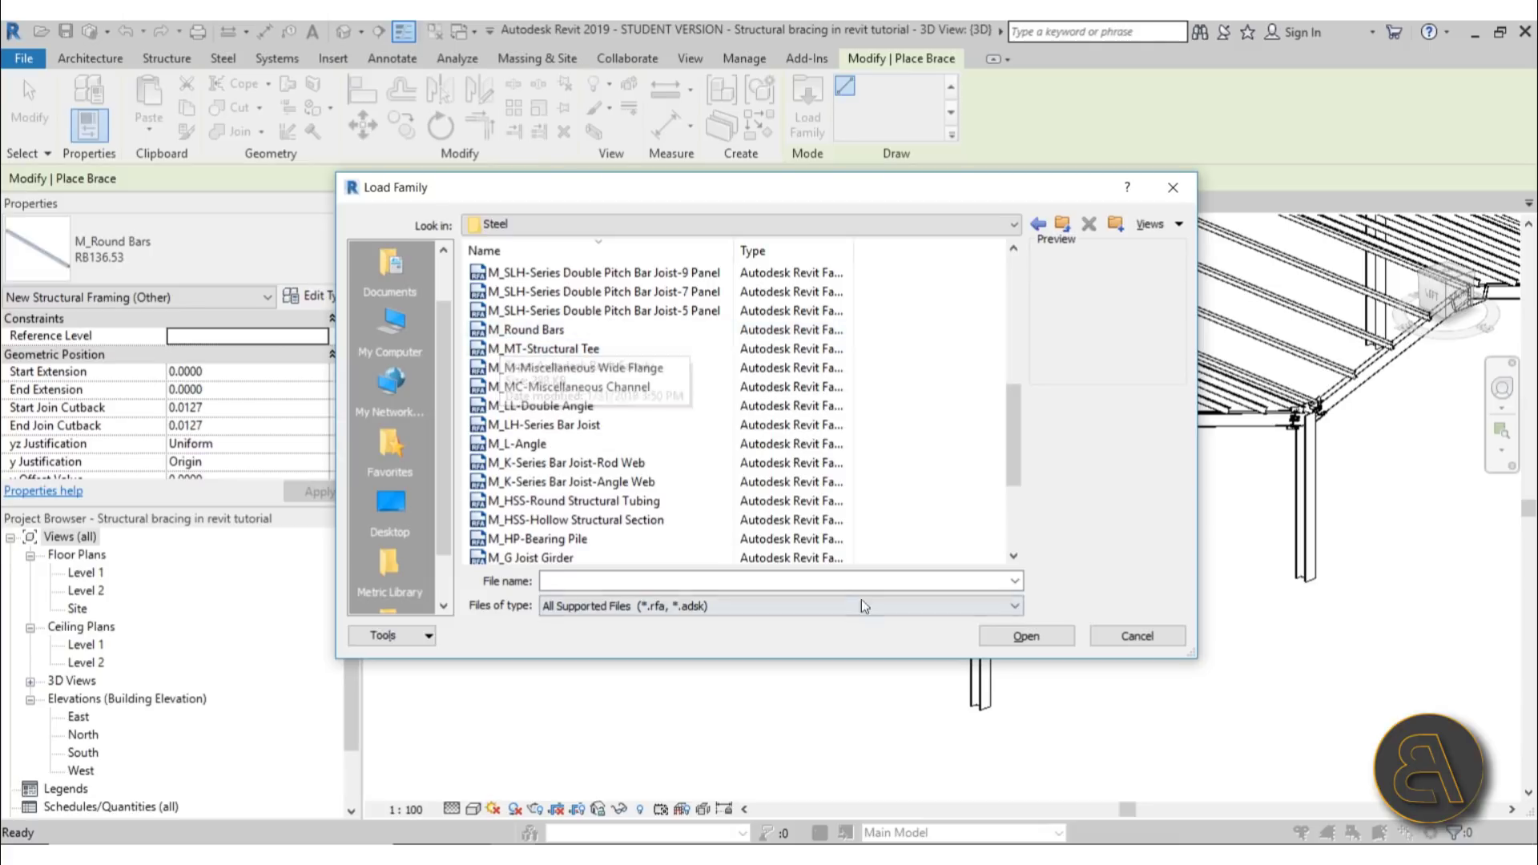
left_click(1138, 636)
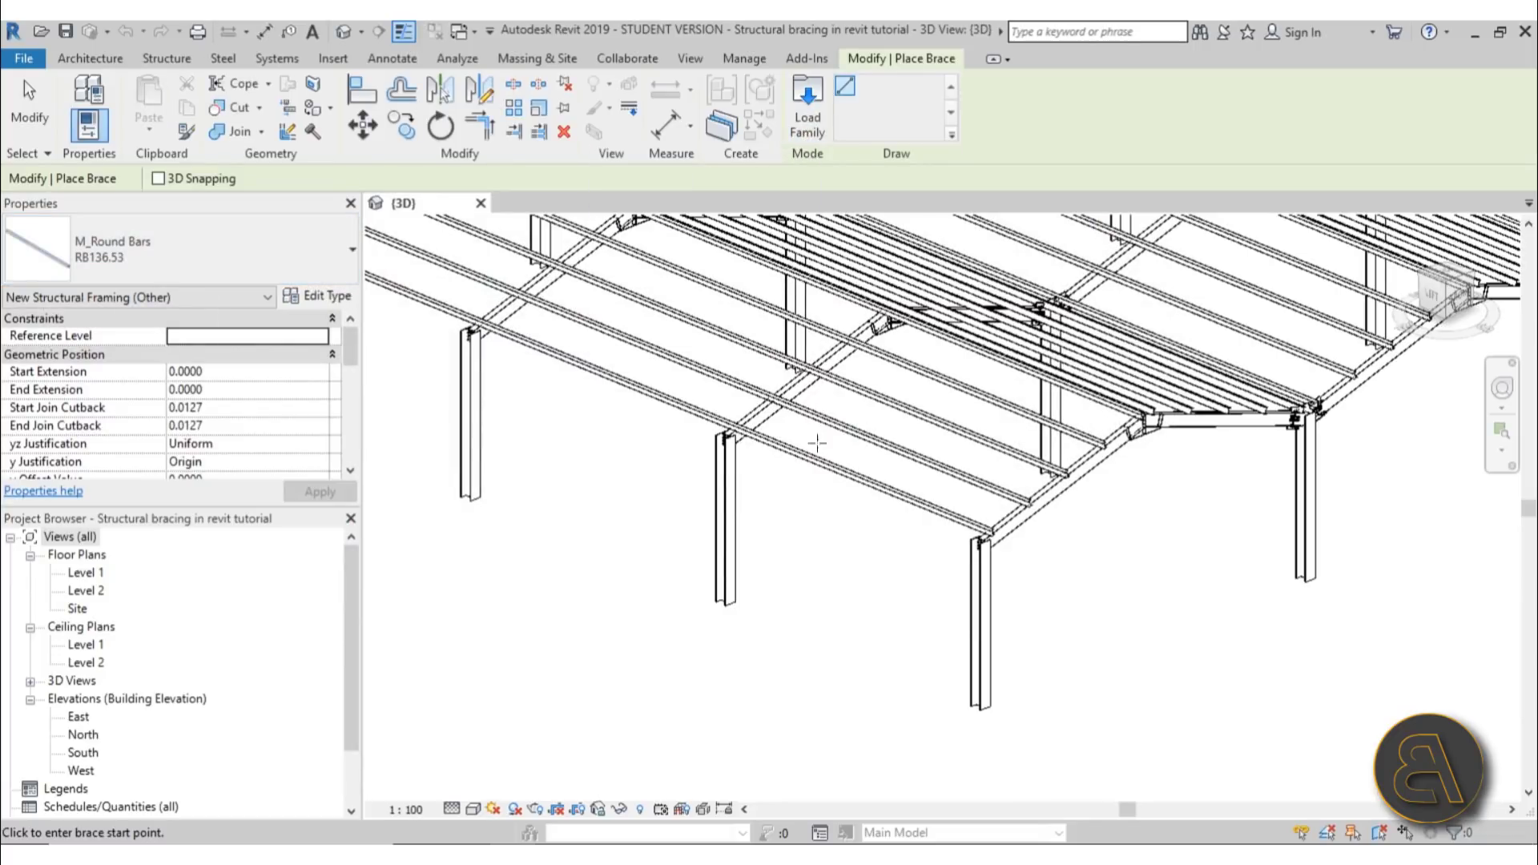
- With 3D Snapping on, draw a round-bar brace from one column base to the neighbouring column top
middle_click_drag(677, 591, 669, 537)
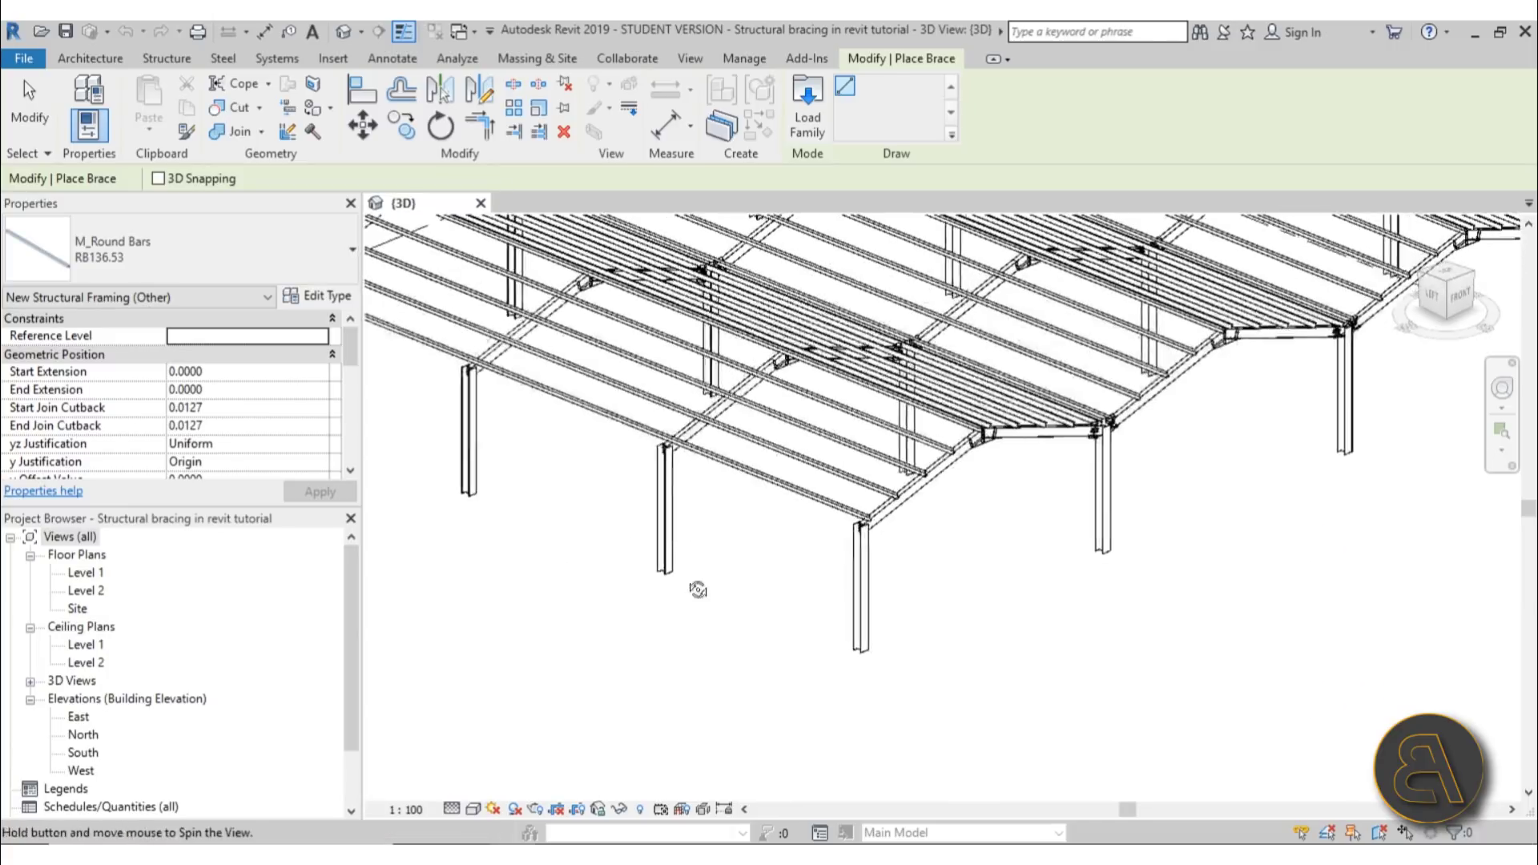
middle_click_drag(698, 593, 725, 577)
left_click(158, 179)
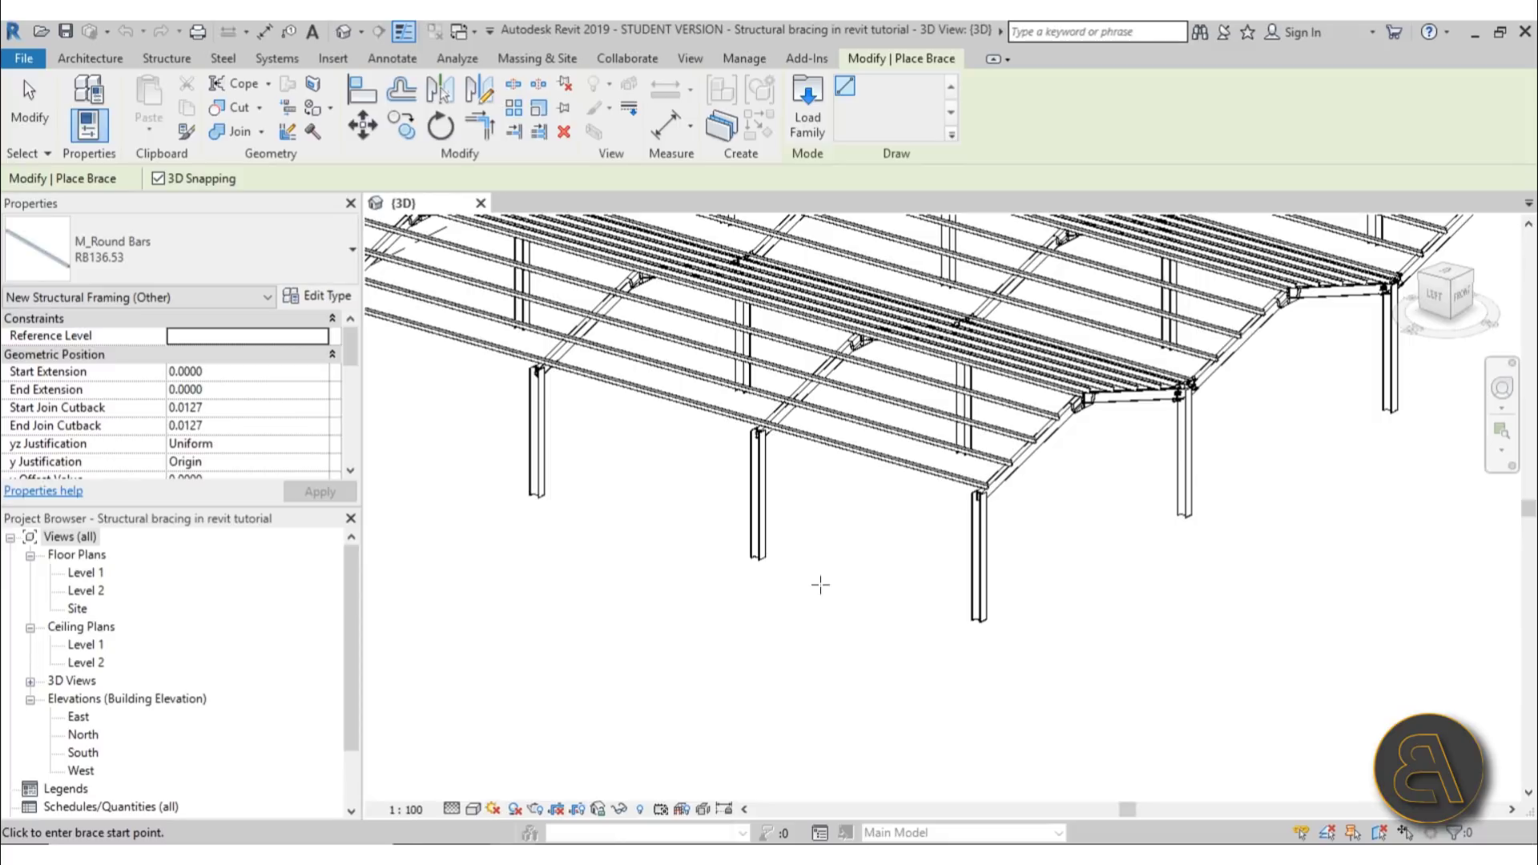
scroll(704, 543, "up", 2)
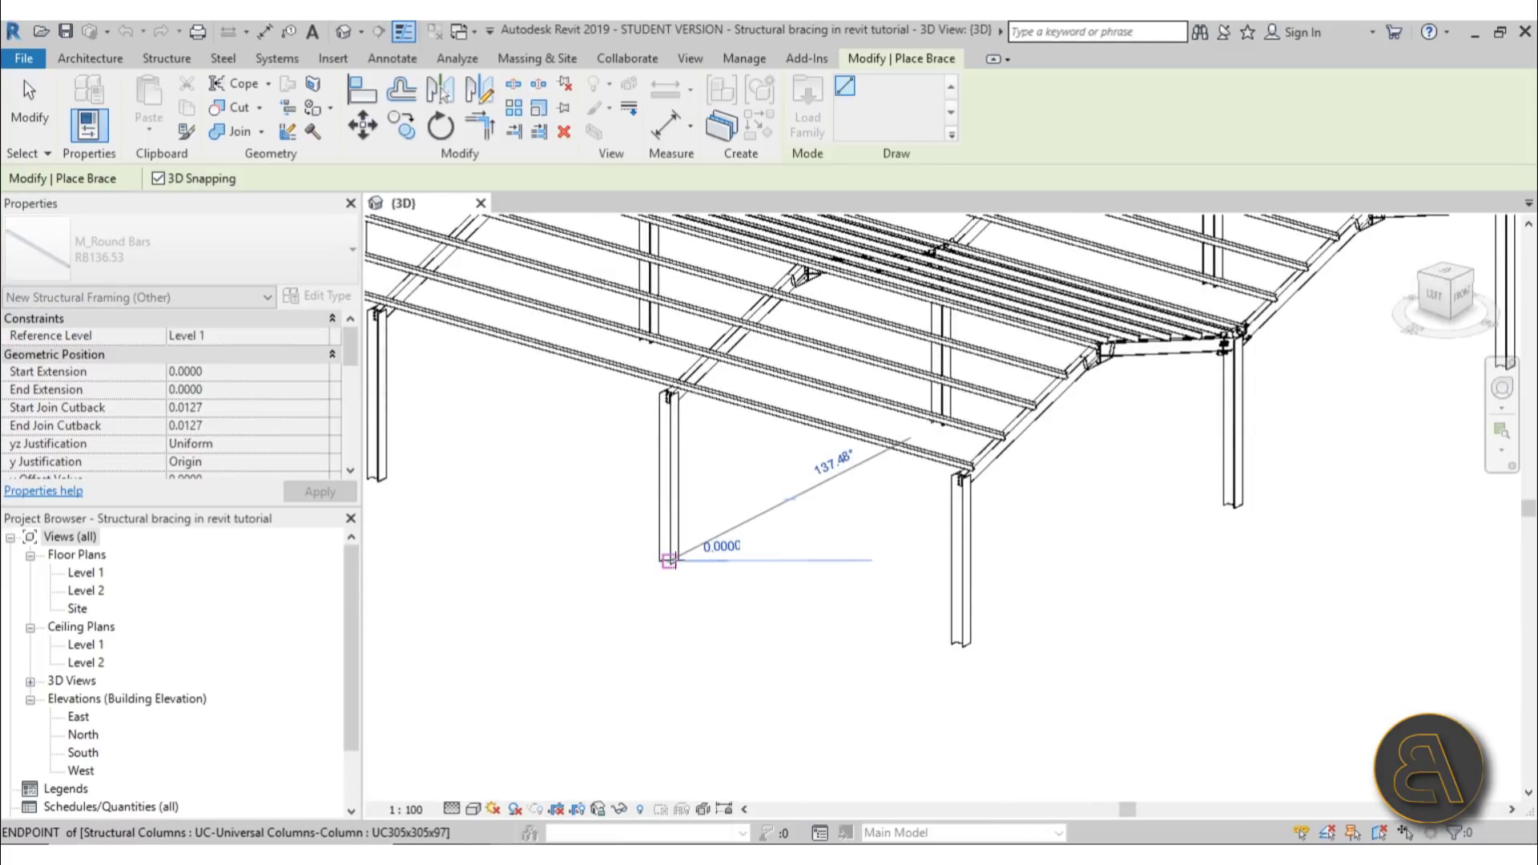
left_click(669, 561)
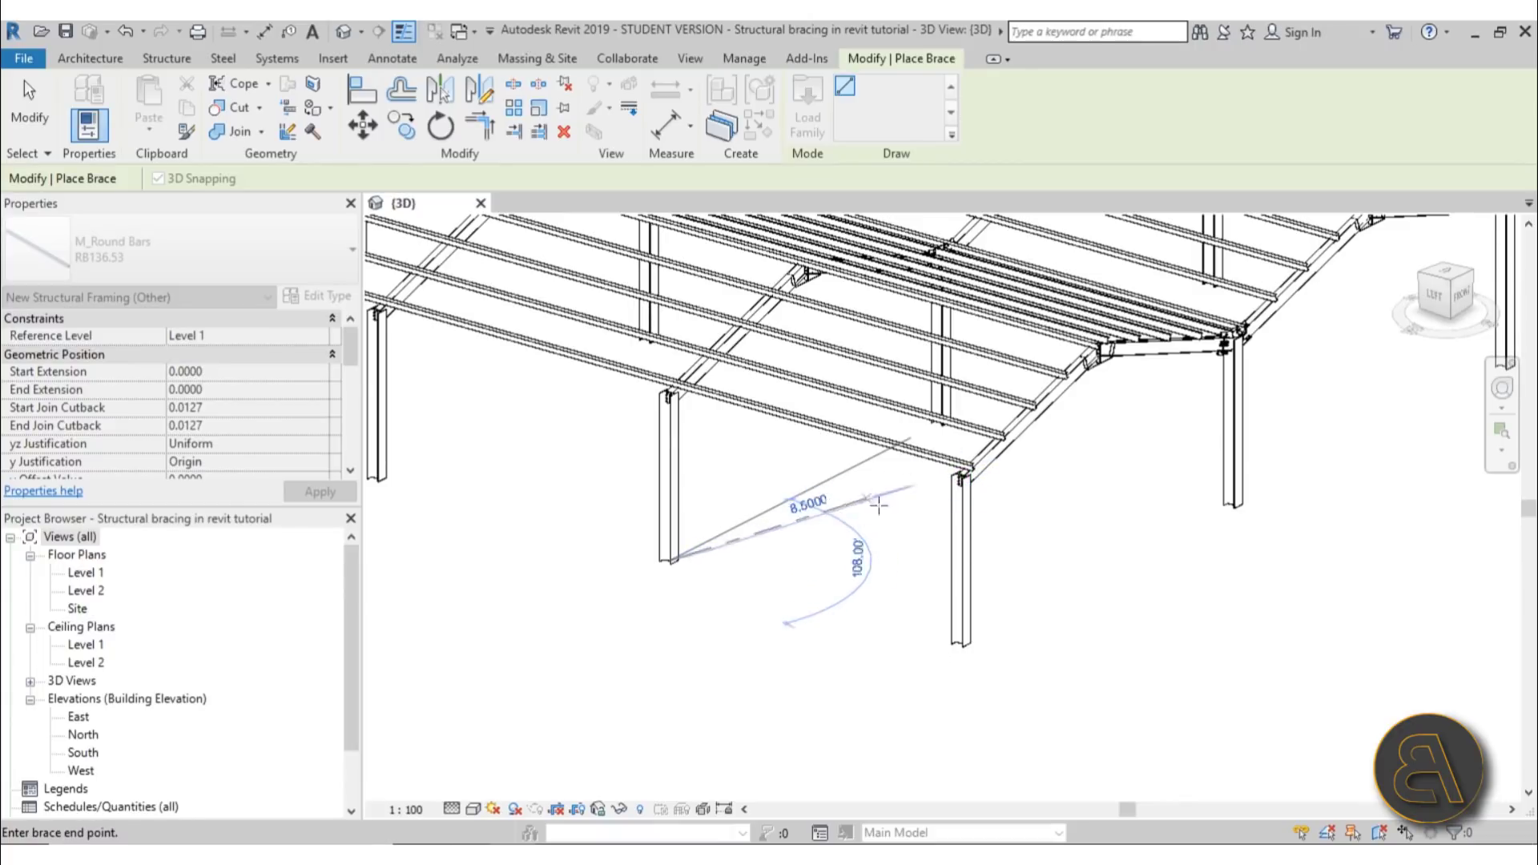
scroll(946, 479, "up", 3)
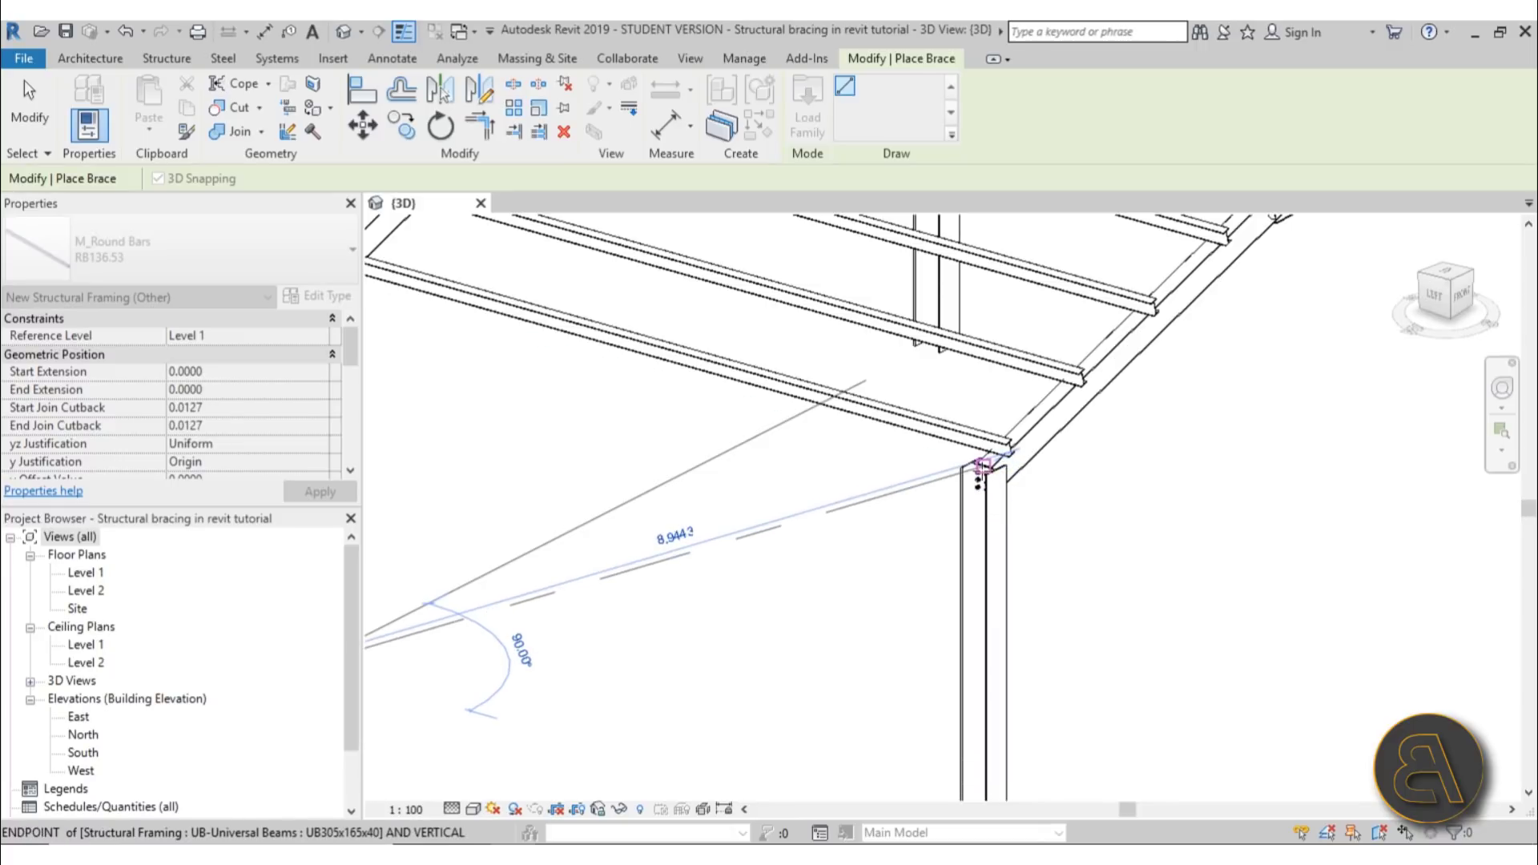
left_click(982, 464)
scroll(1106, 425, "down", 3)
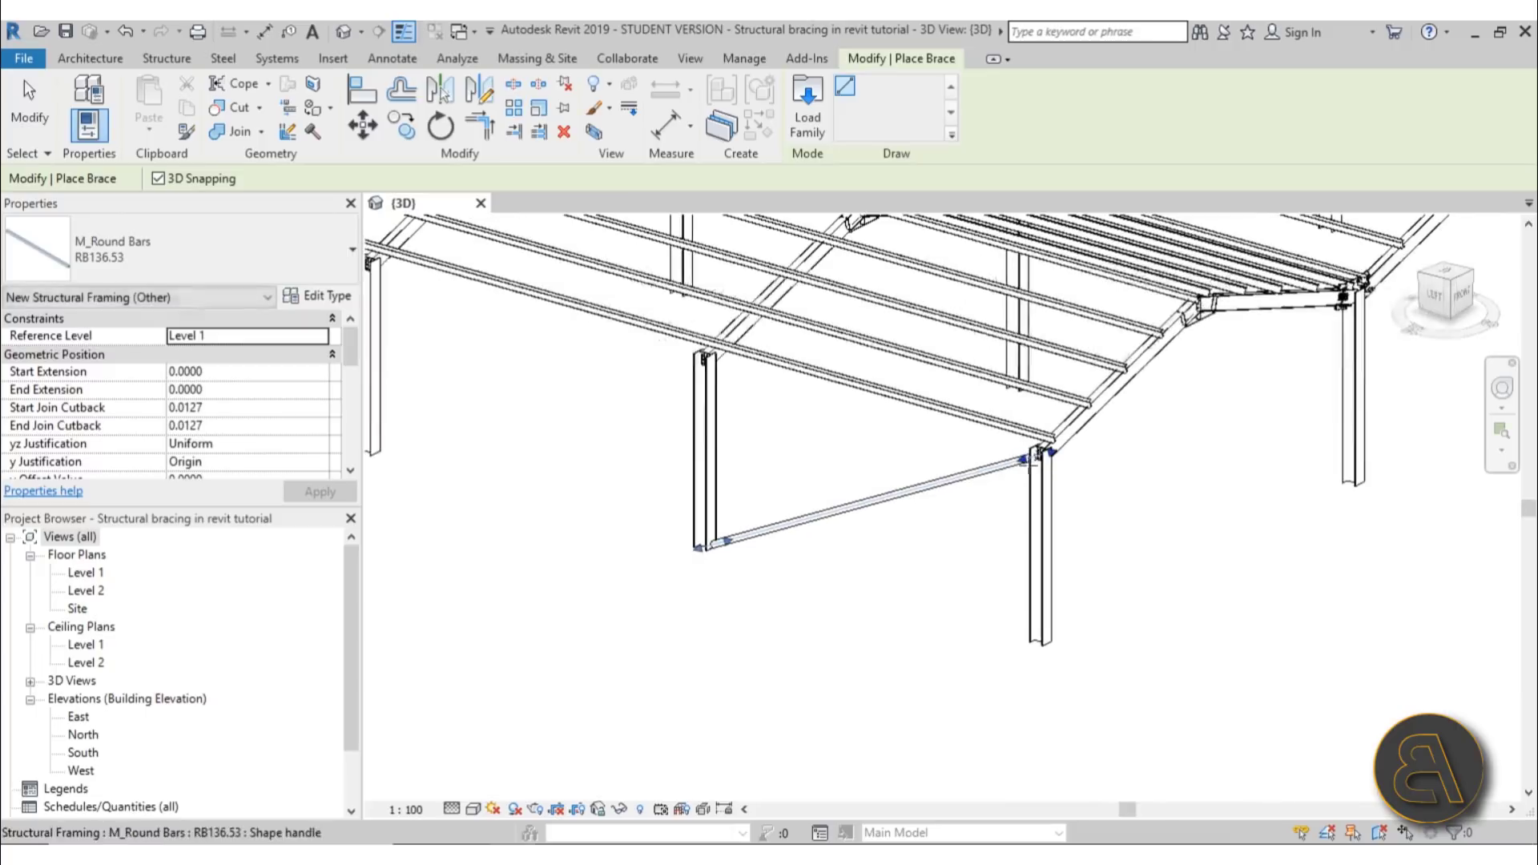
- End brace placement, select the new brace and show its Start/End Connection parameters set to None
key("Escape")
left_click(916, 490)
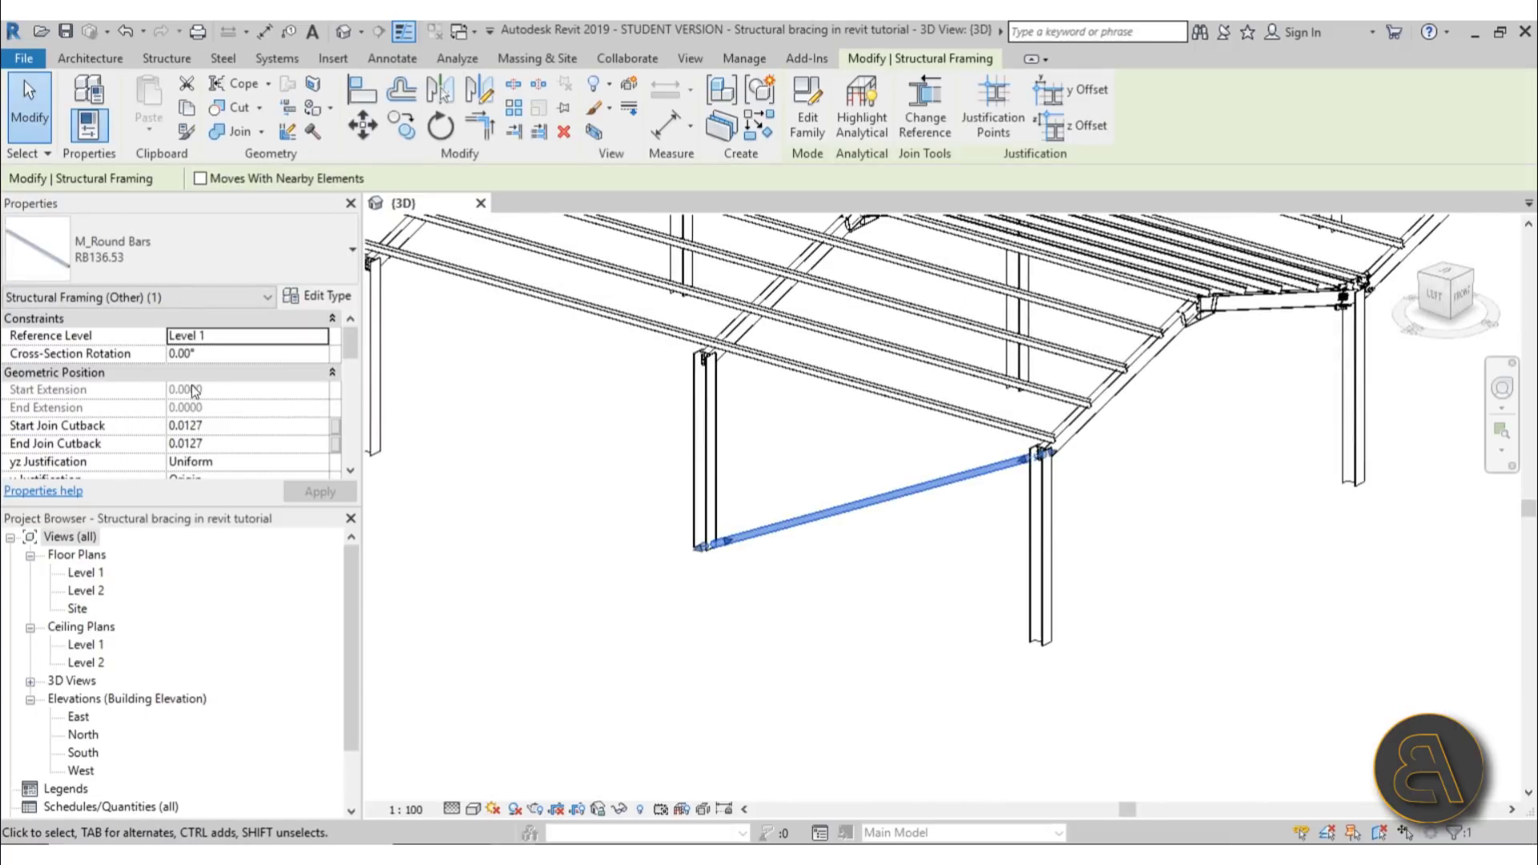
scroll(190, 396, "down", 2)
scroll(191, 396, "down", 4)
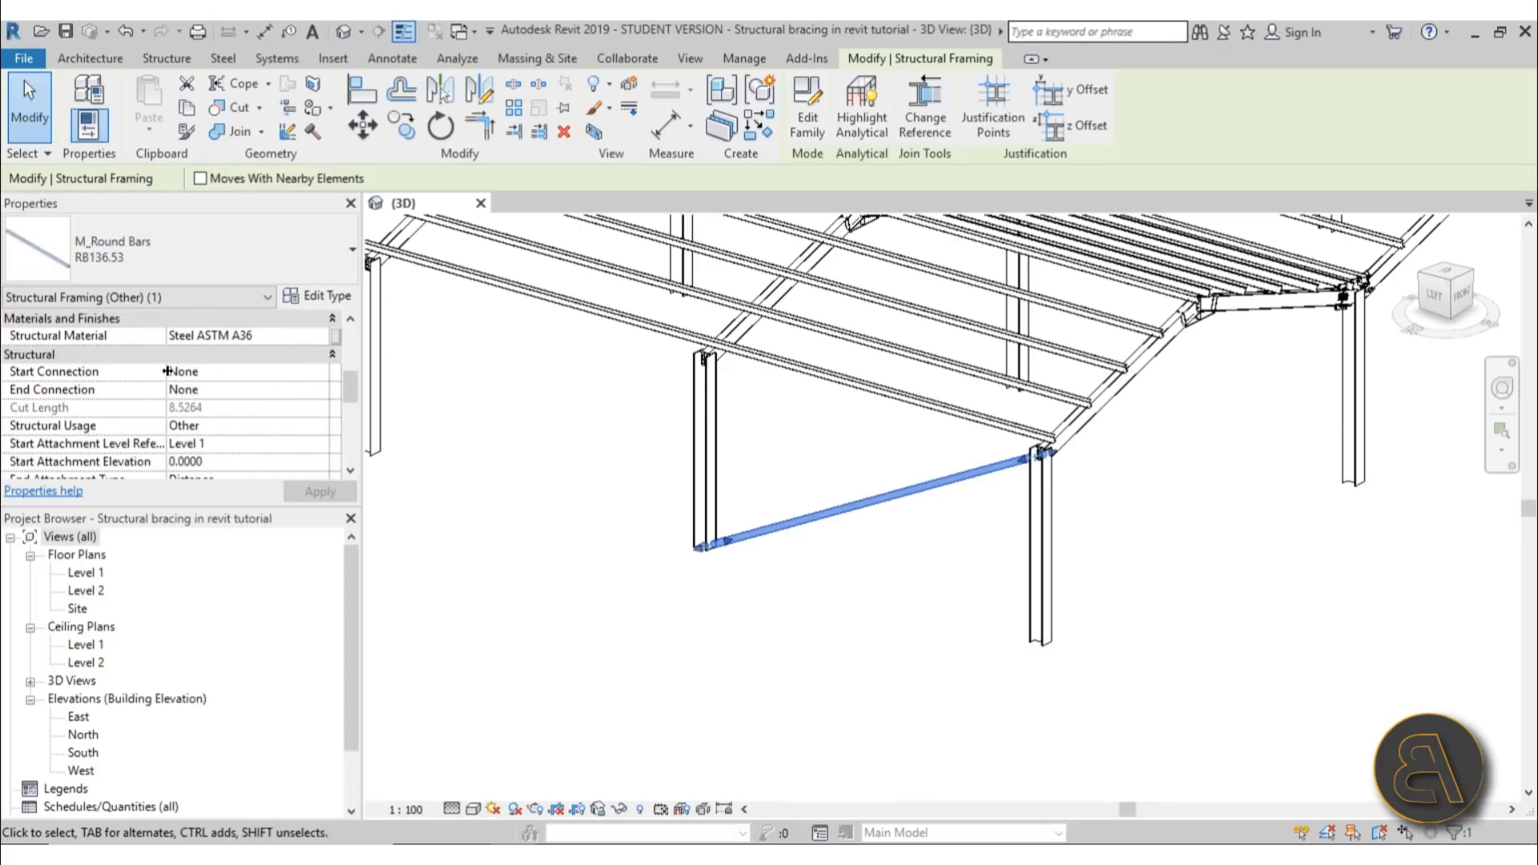
scroll(261, 371, "down", 3)
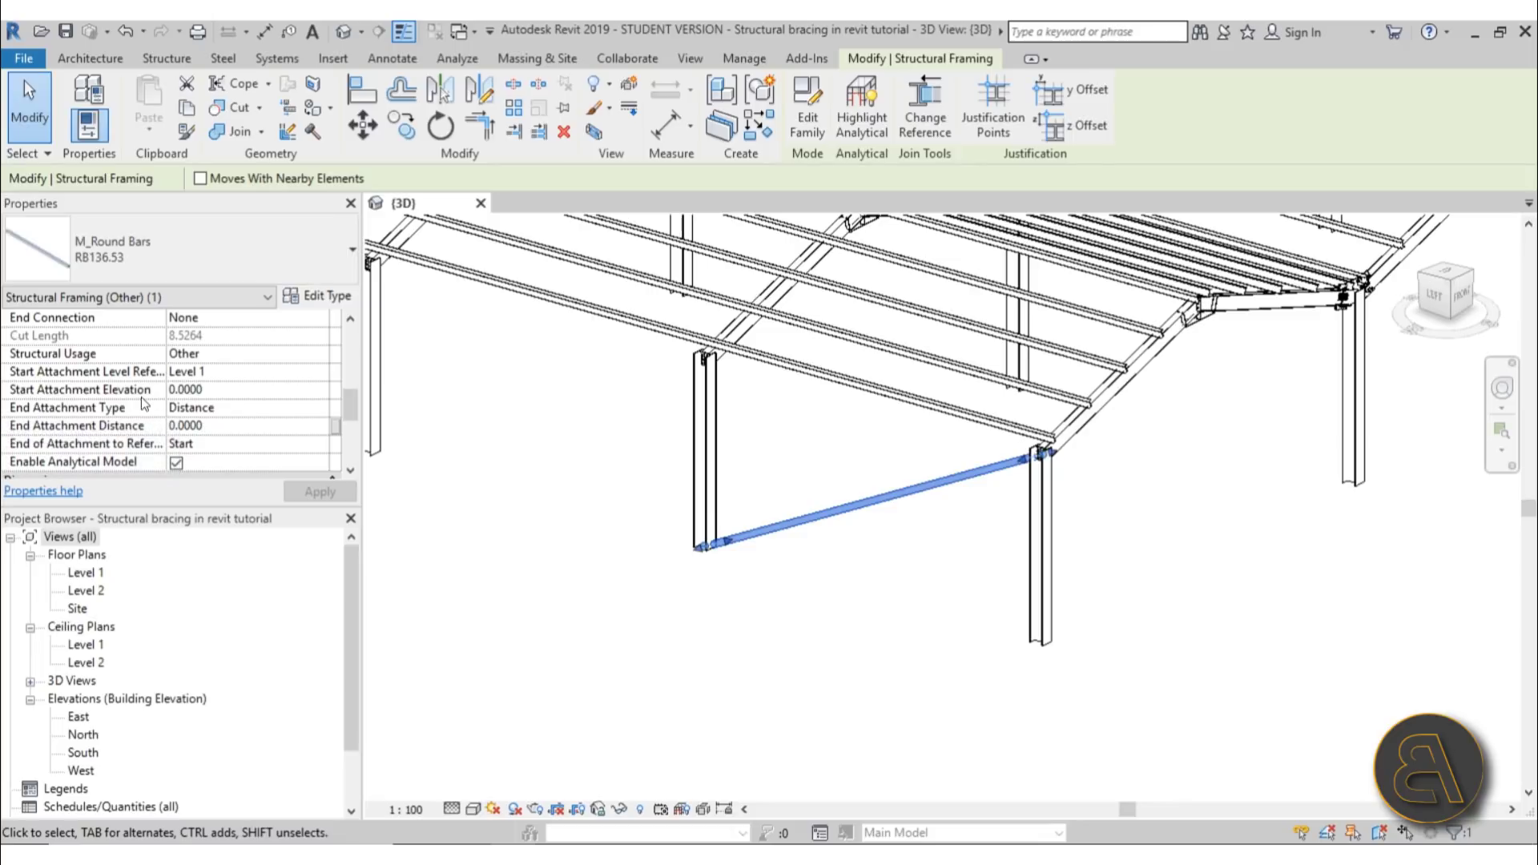
mouse_move(141, 430)
- Delete the selected round-bar brace, undoing once and deleting it again
key("Delete")
key("ctrl+z")
key("Delete")
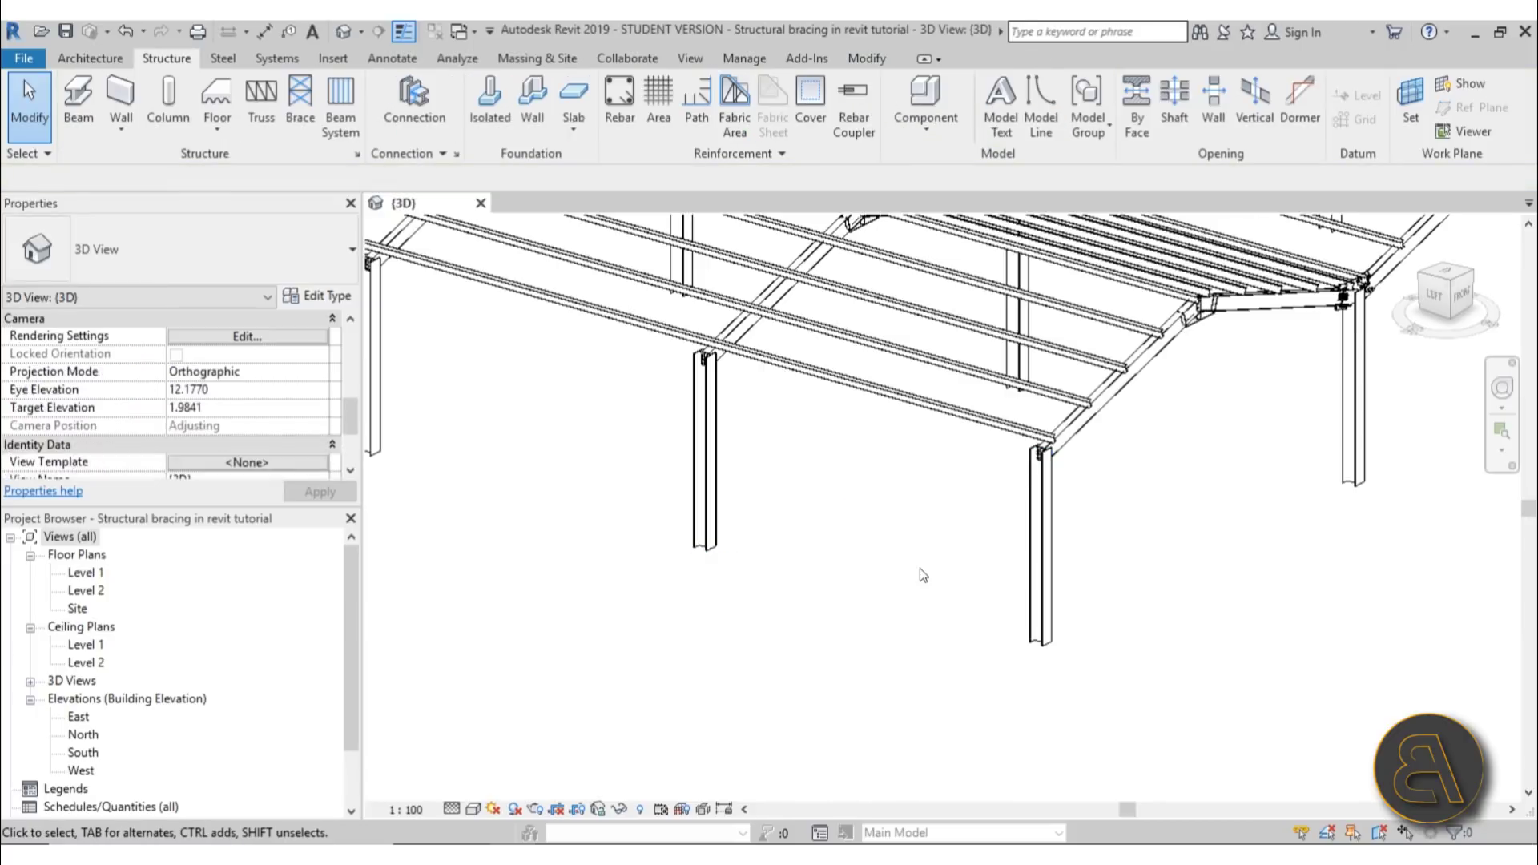
- Switch to the Level 1 floor plan and frame the grid lines and elevation markers
double_click(85, 573)
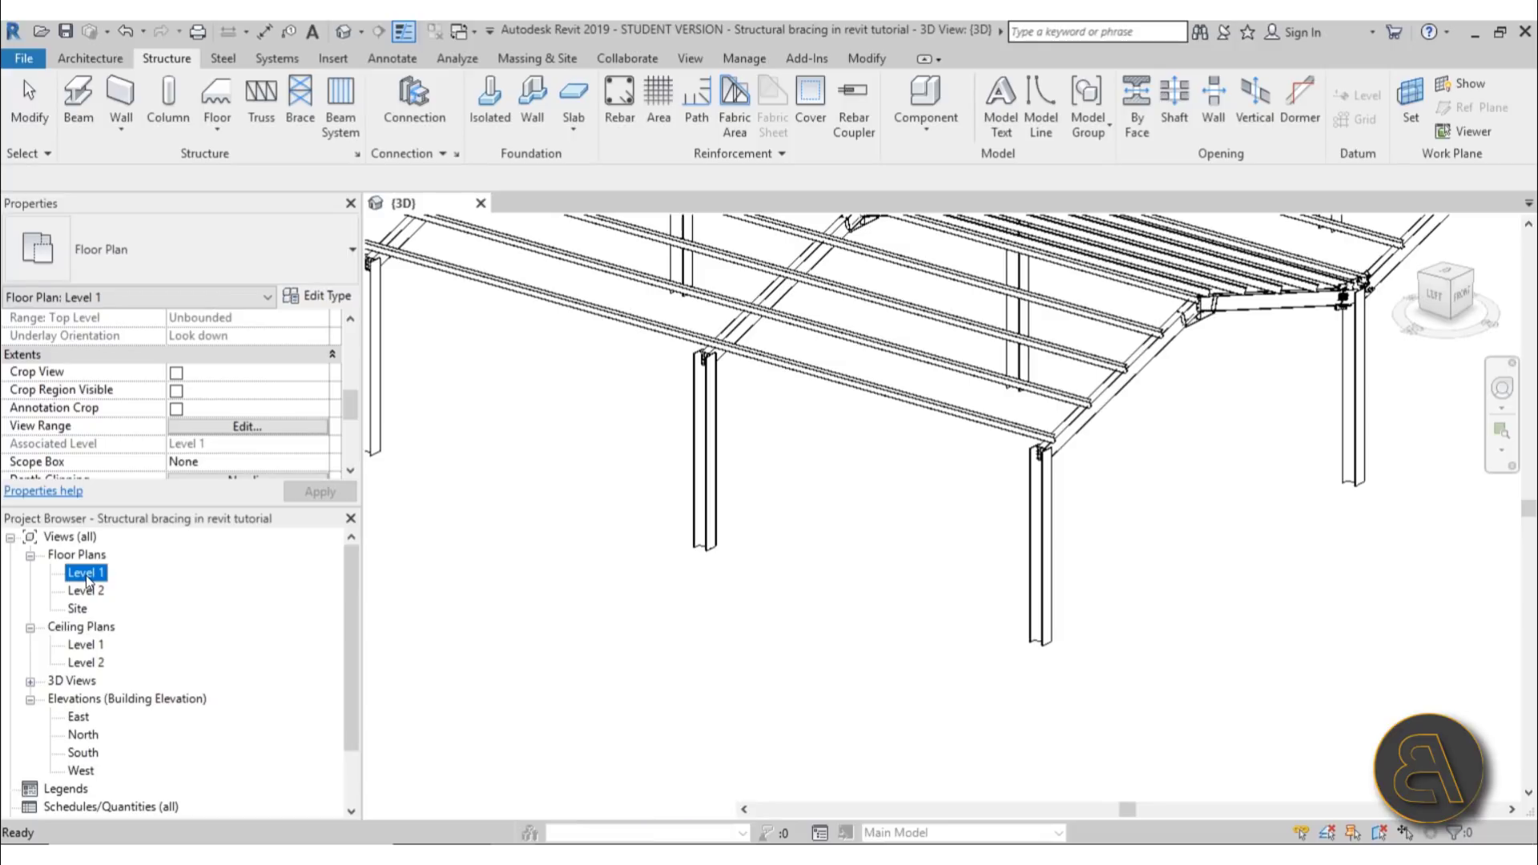
scroll(766, 512, "down", 2)
middle_click_drag(767, 511, 645, 480)
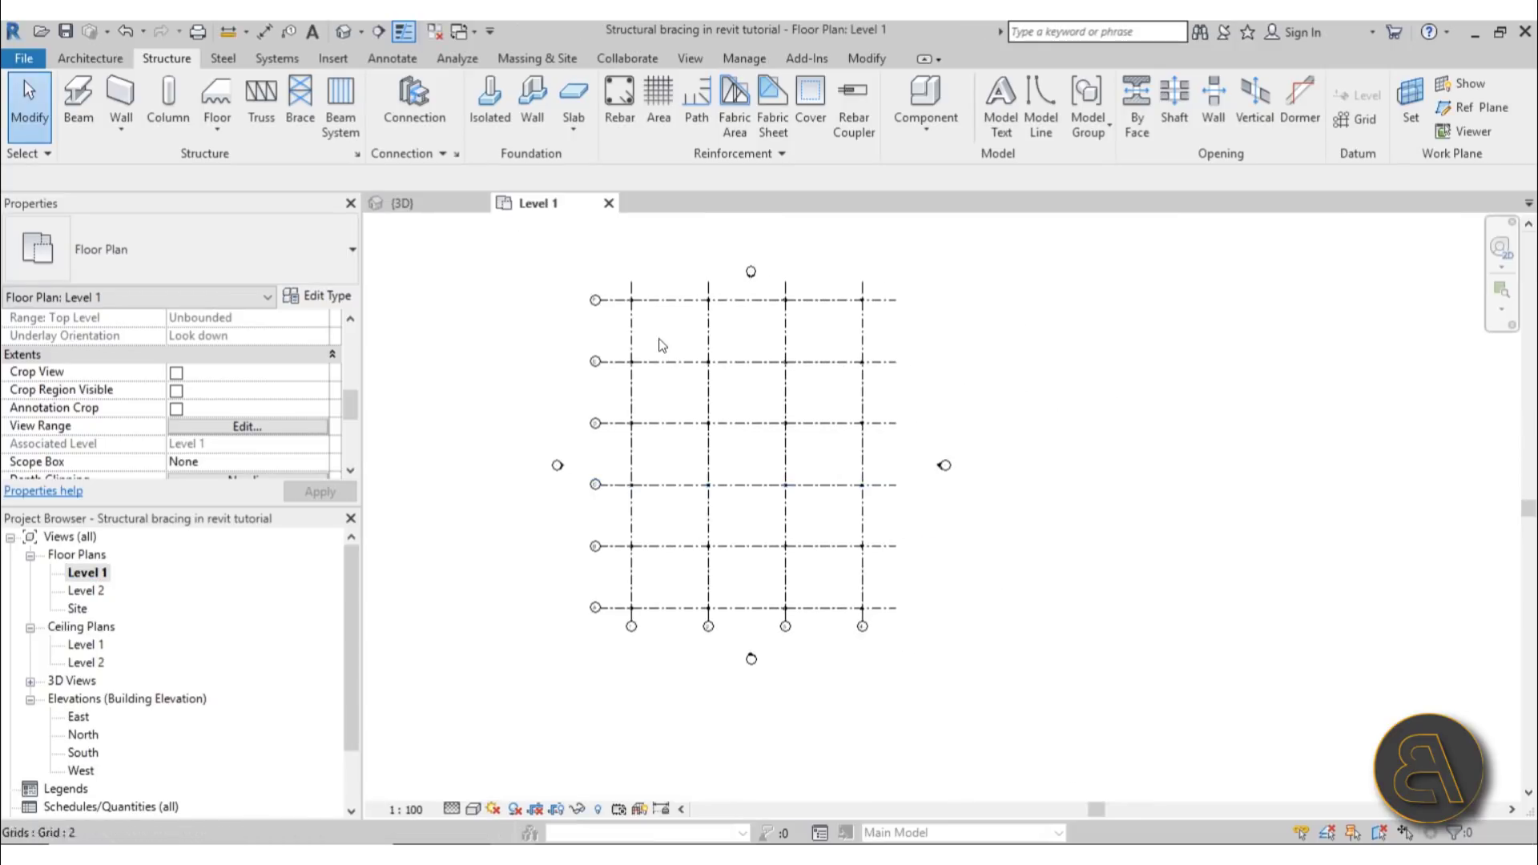
scroll(681, 384, "up", 2)
scroll(646, 634, "up", 4)
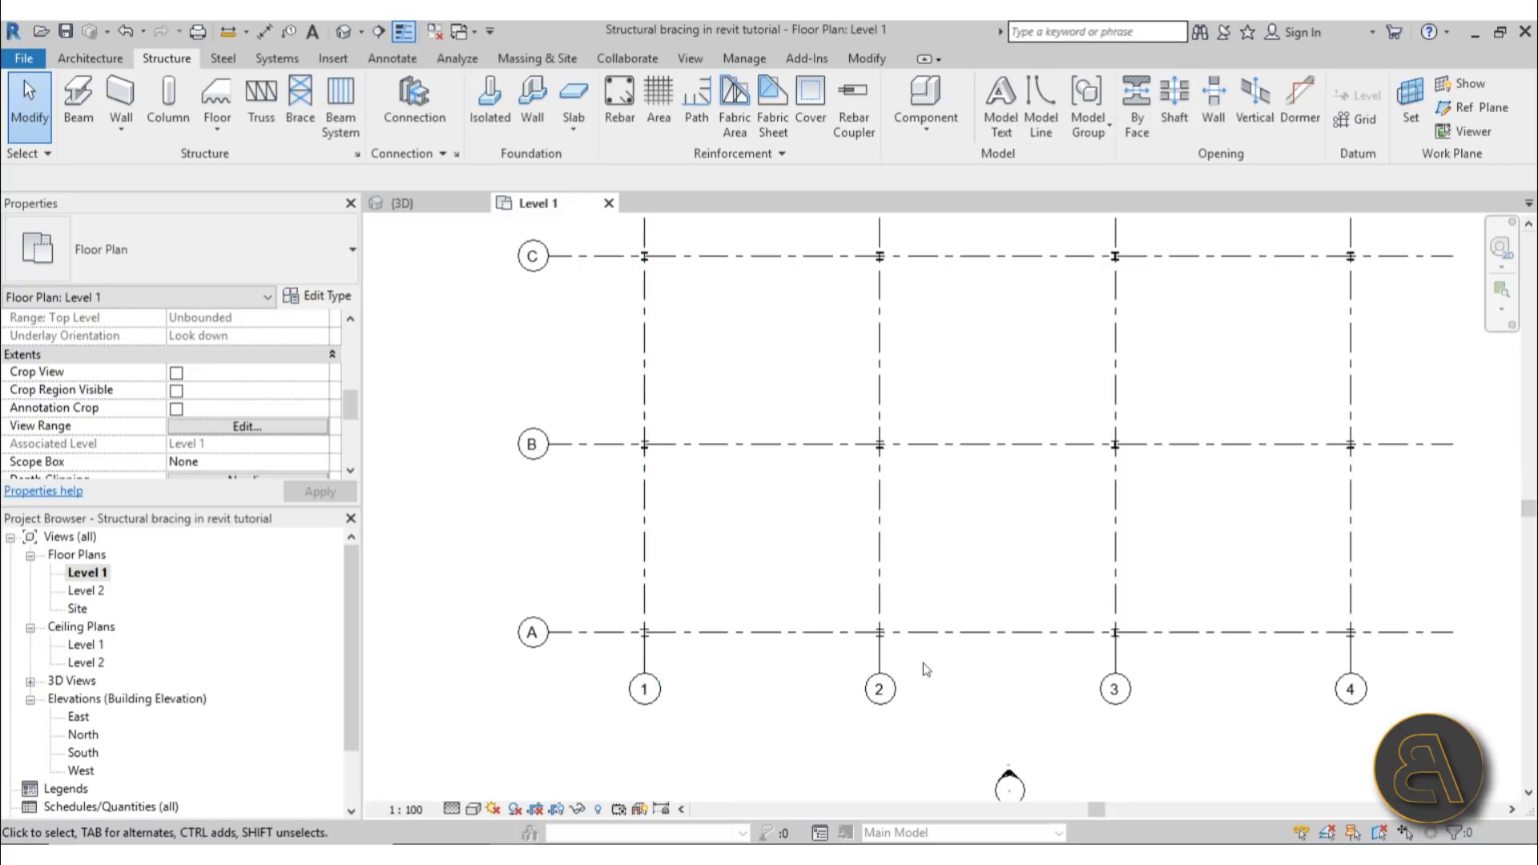
scroll(641, 657, "down", 3)
middle_click_drag(605, 652, 635, 774)
scroll(584, 251, "up", 3)
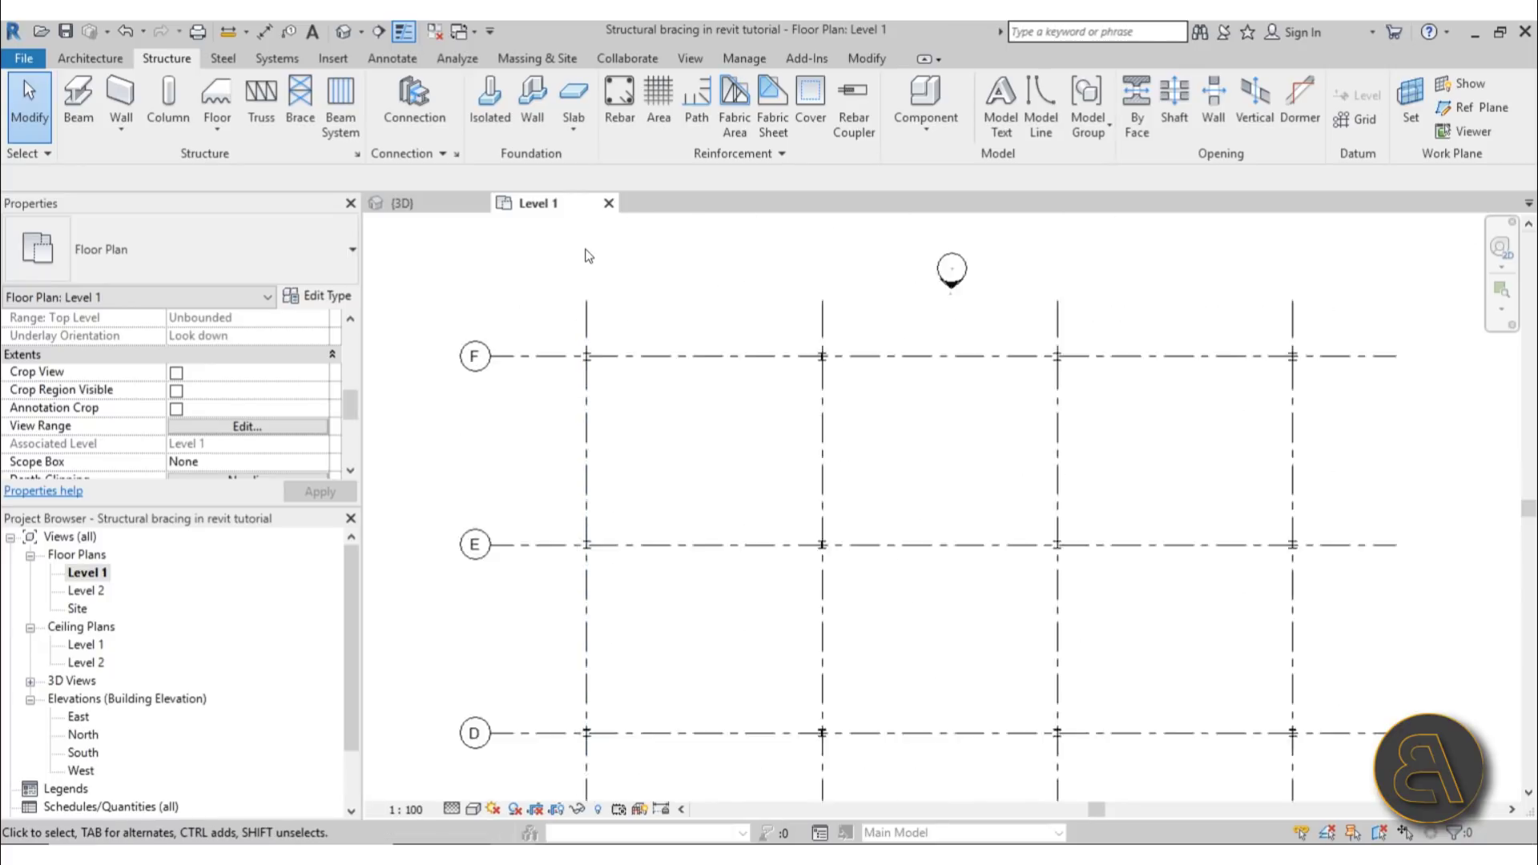
scroll(585, 255, "down", 3)
scroll(657, 529, "up", 4)
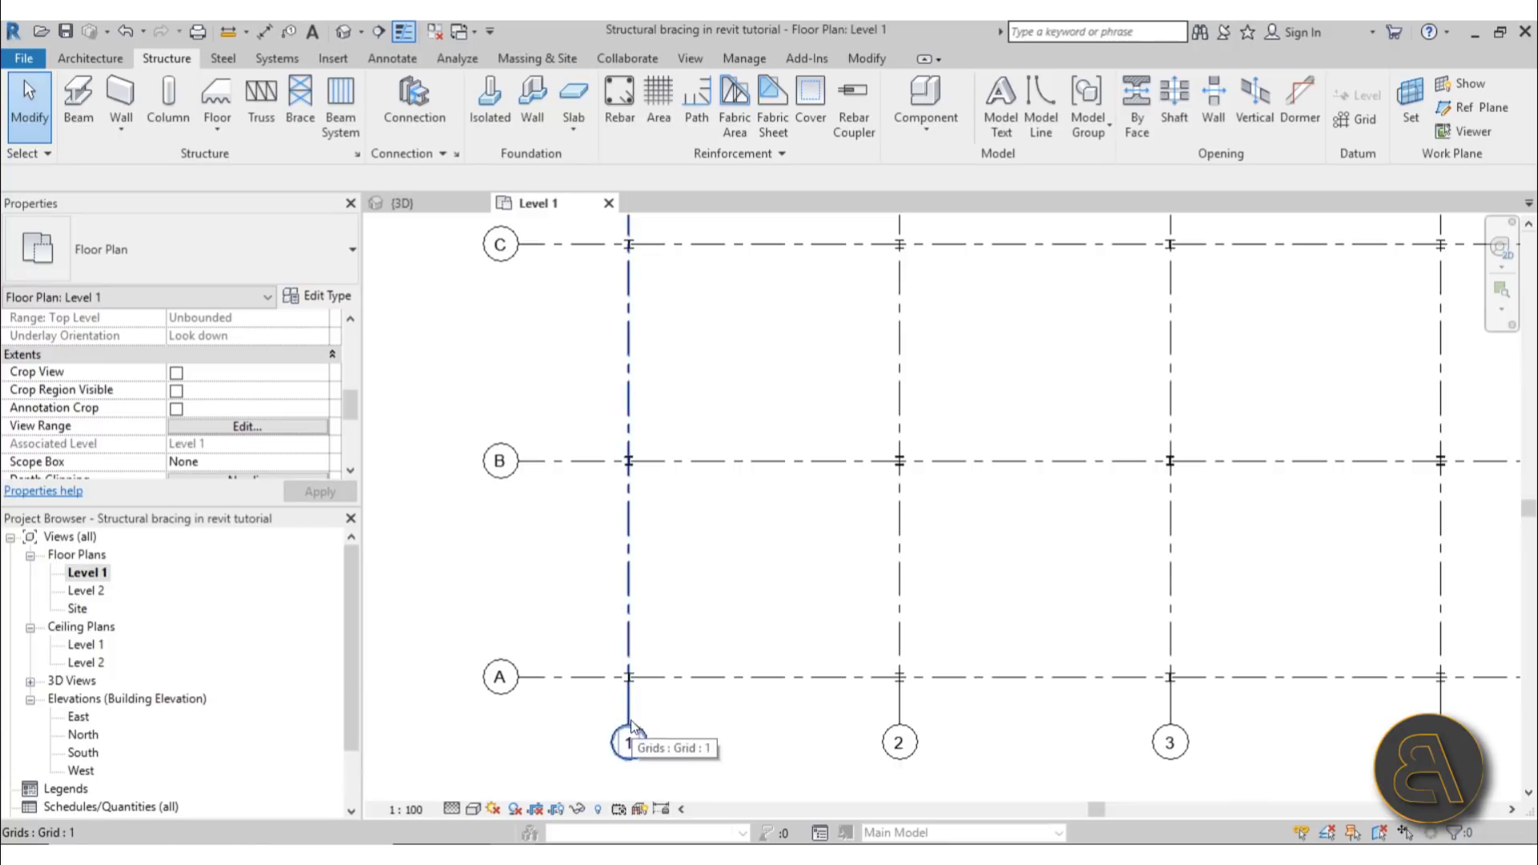
scroll(748, 609, "down", 4)
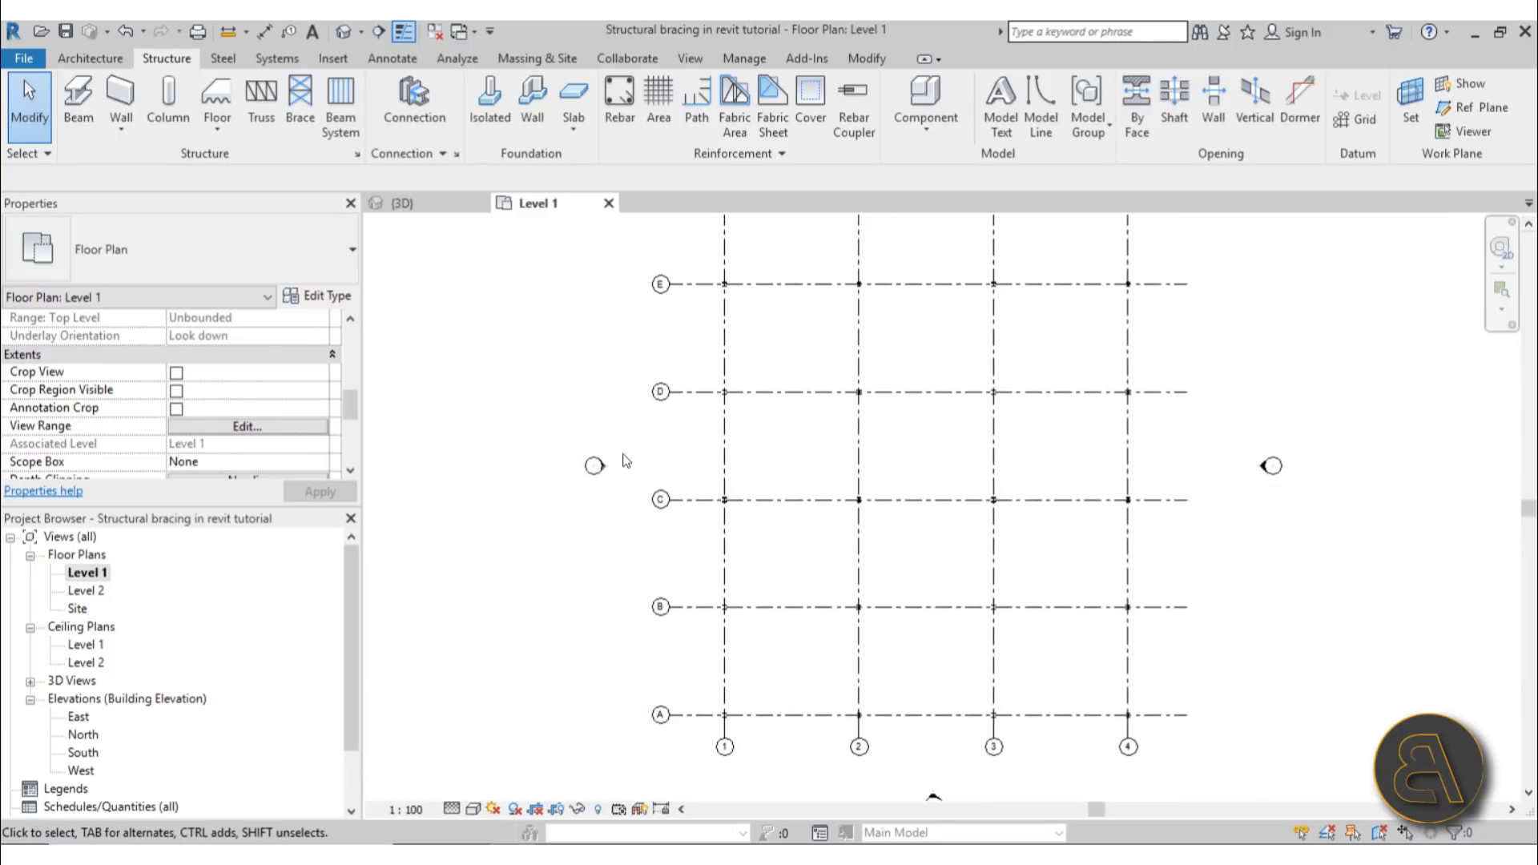
scroll(592, 465, "up", 3)
scroll(609, 481, "down", 5)
scroll(675, 537, "up", 3)
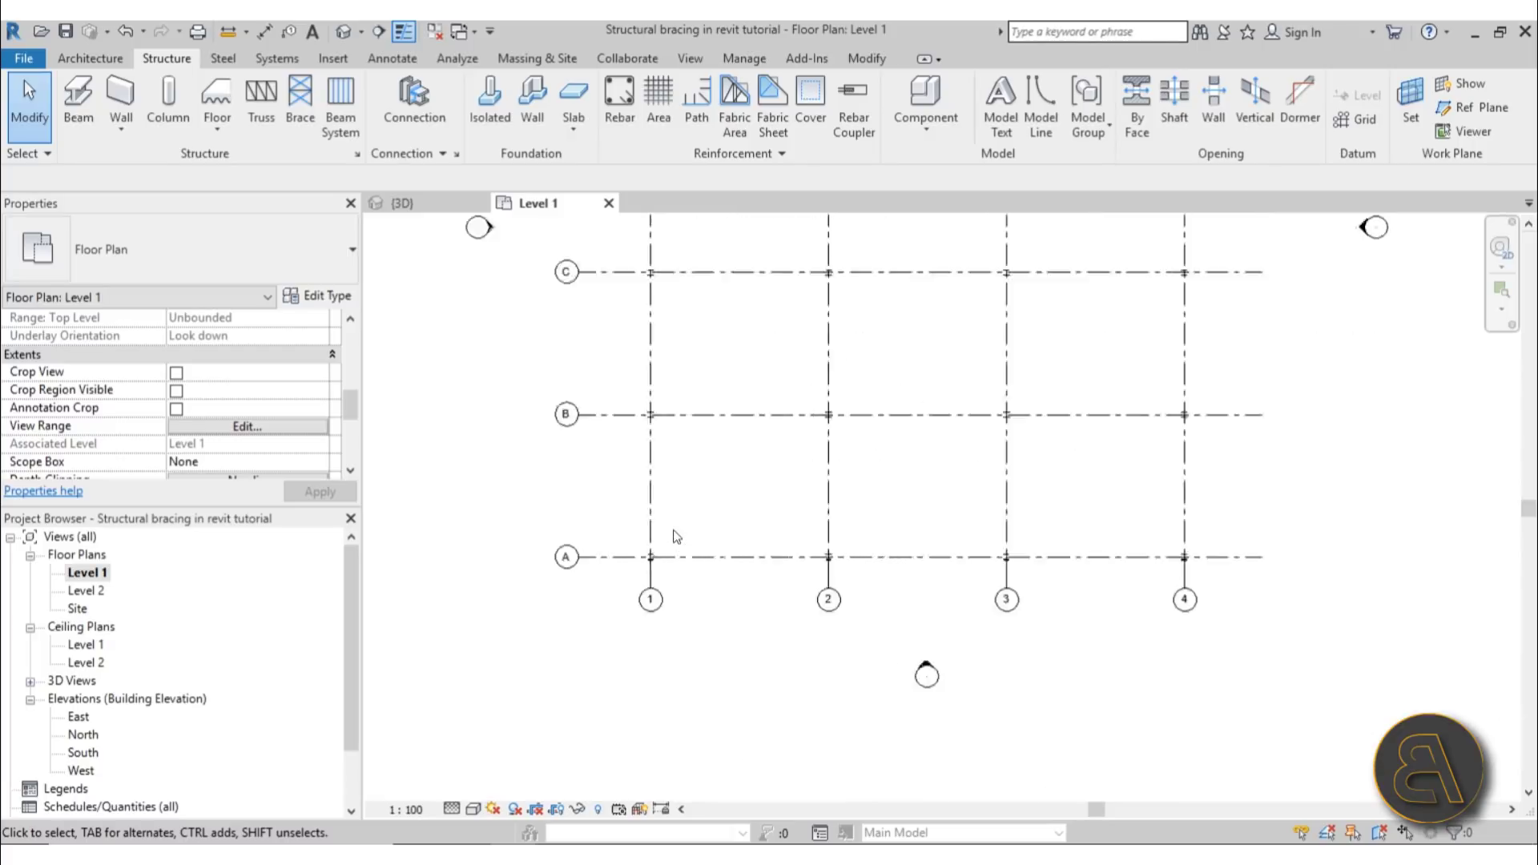
scroll(675, 537, "up", 1)
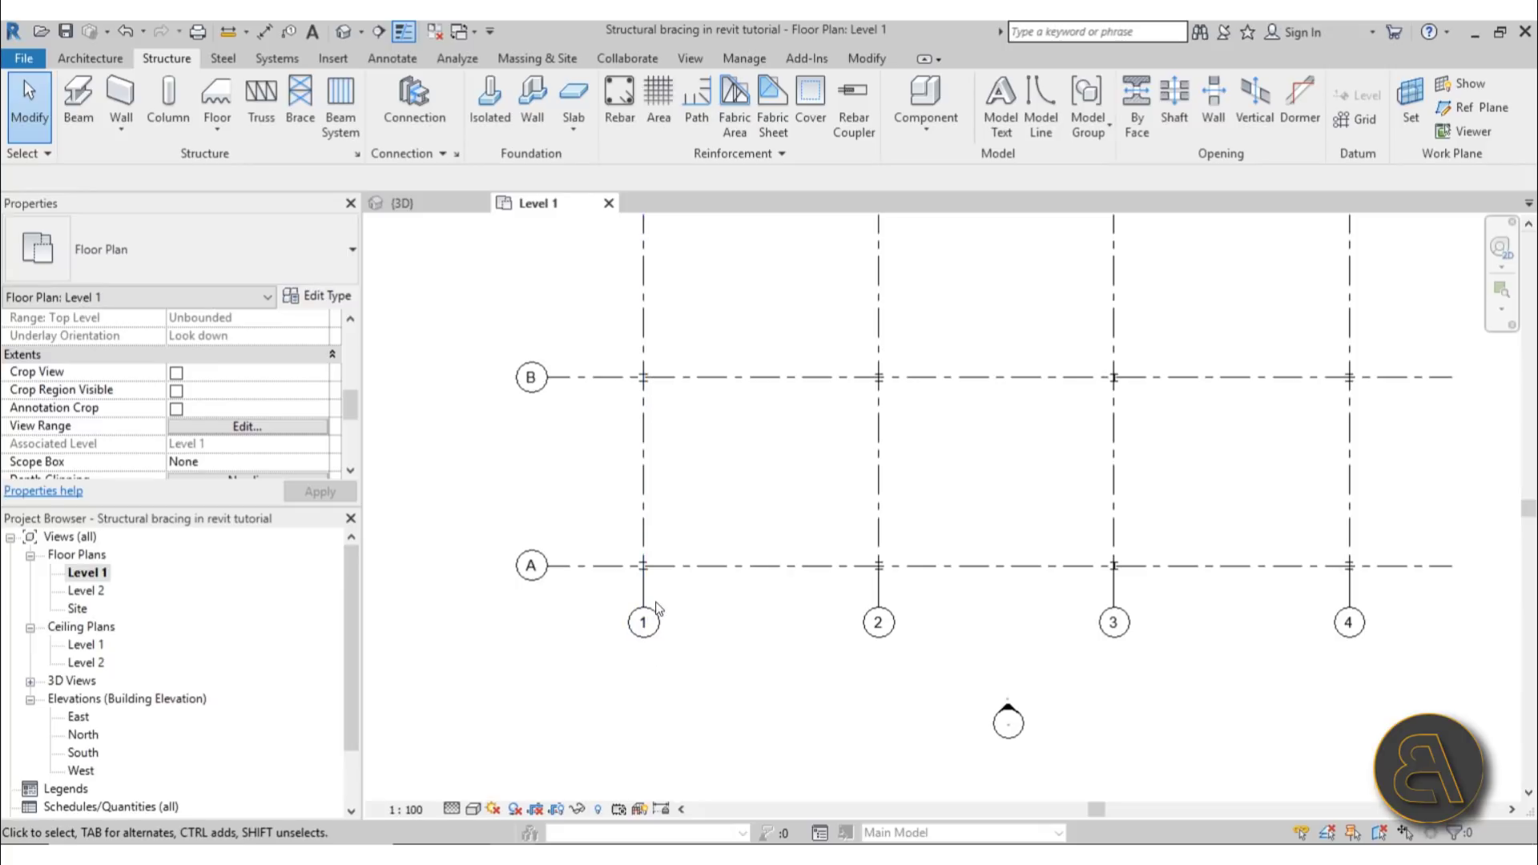
scroll(656, 609, "down", 2)
scroll(577, 436, "up", 3)
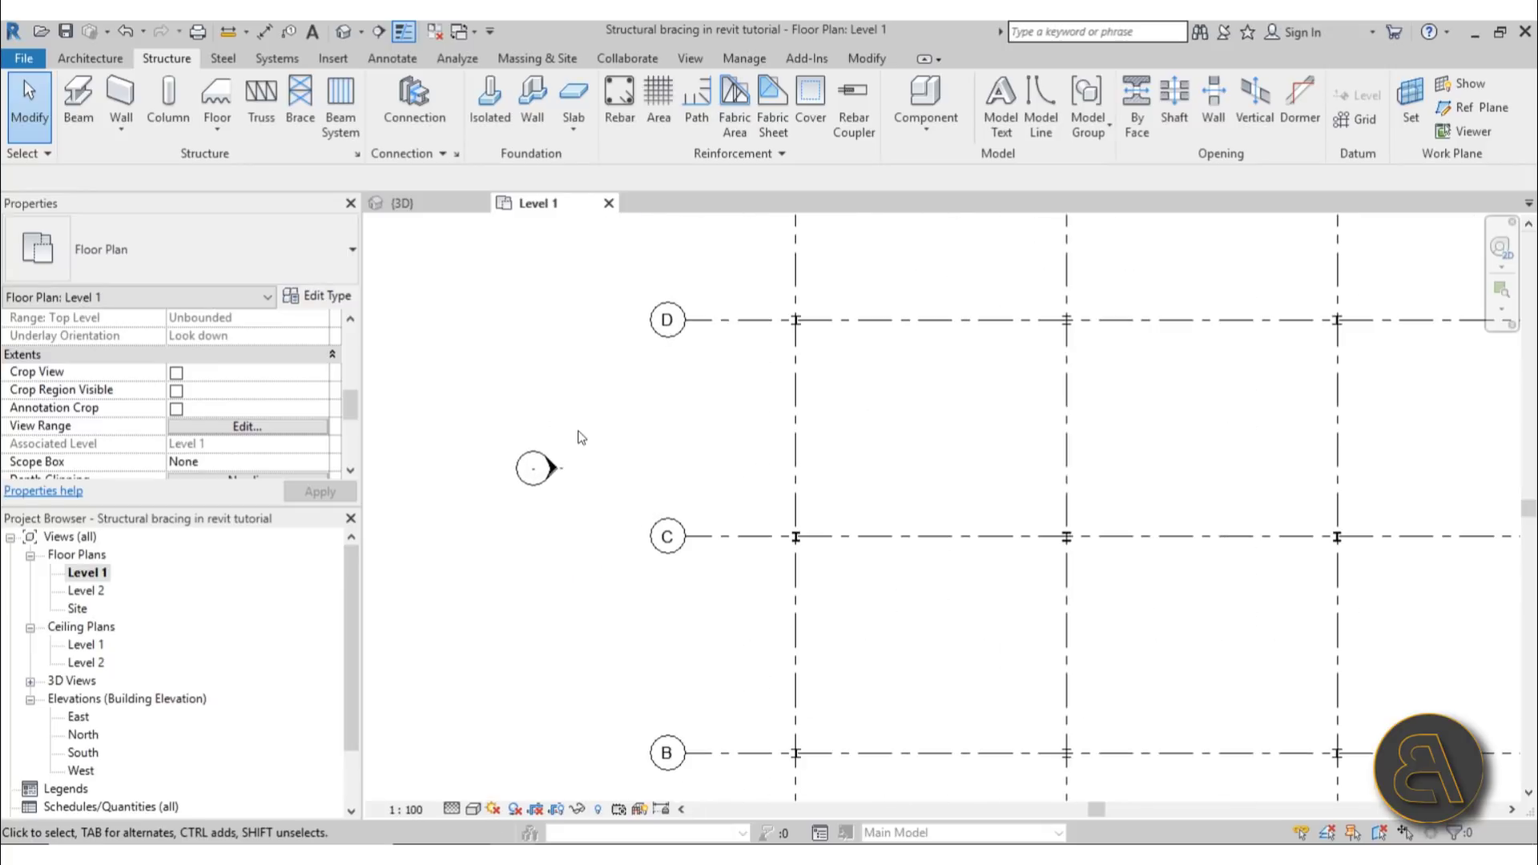
- Go to the West elevation and extend the Level 1 and Level 2 lines past grid A
double_click(553, 471)
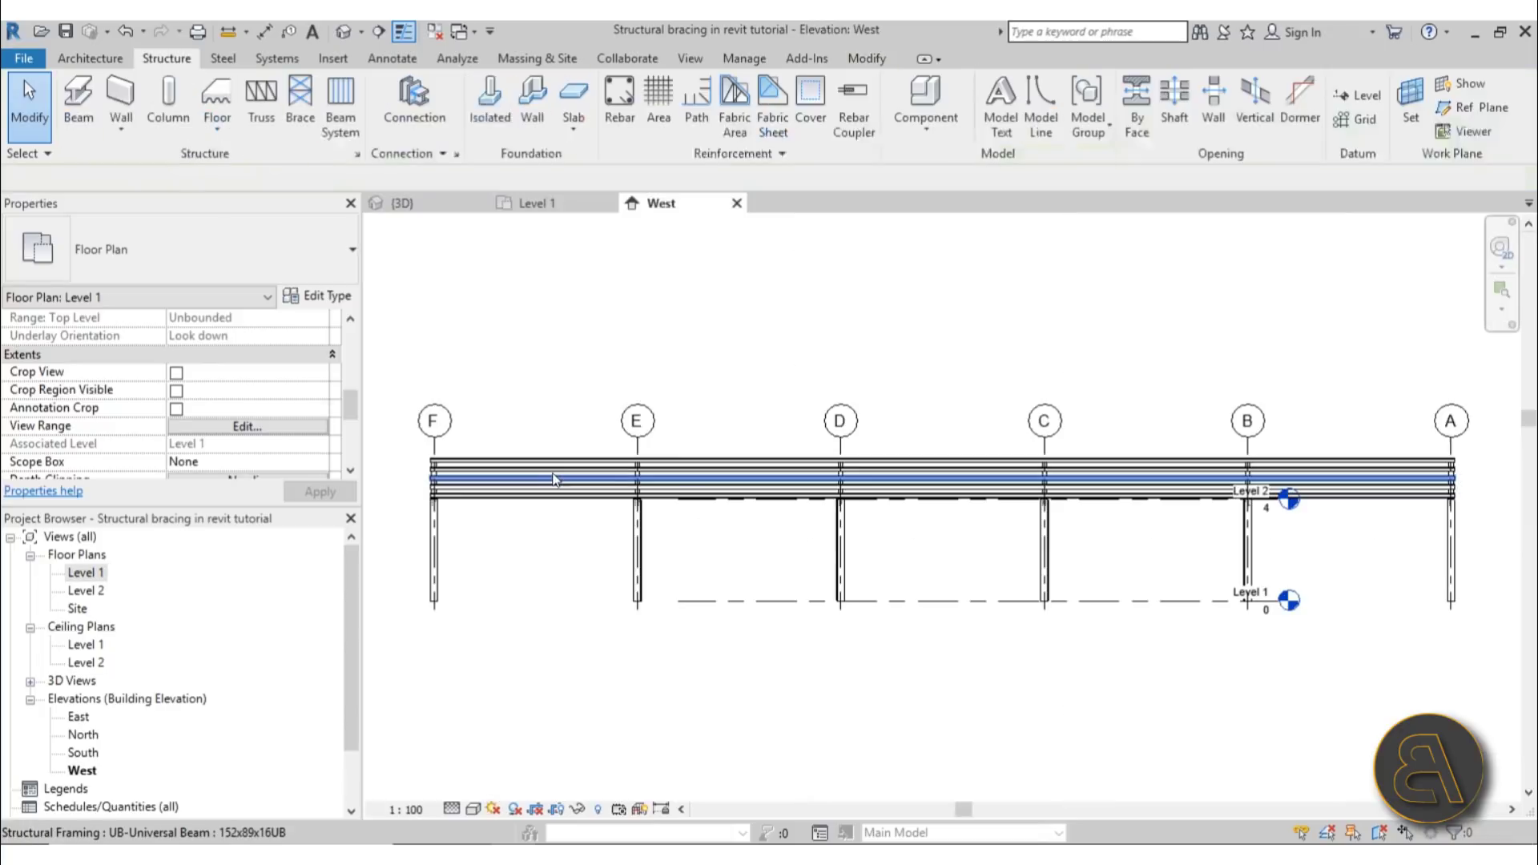
middle_click_drag(614, 466, 959, 564)
scroll(959, 564, "up", 2)
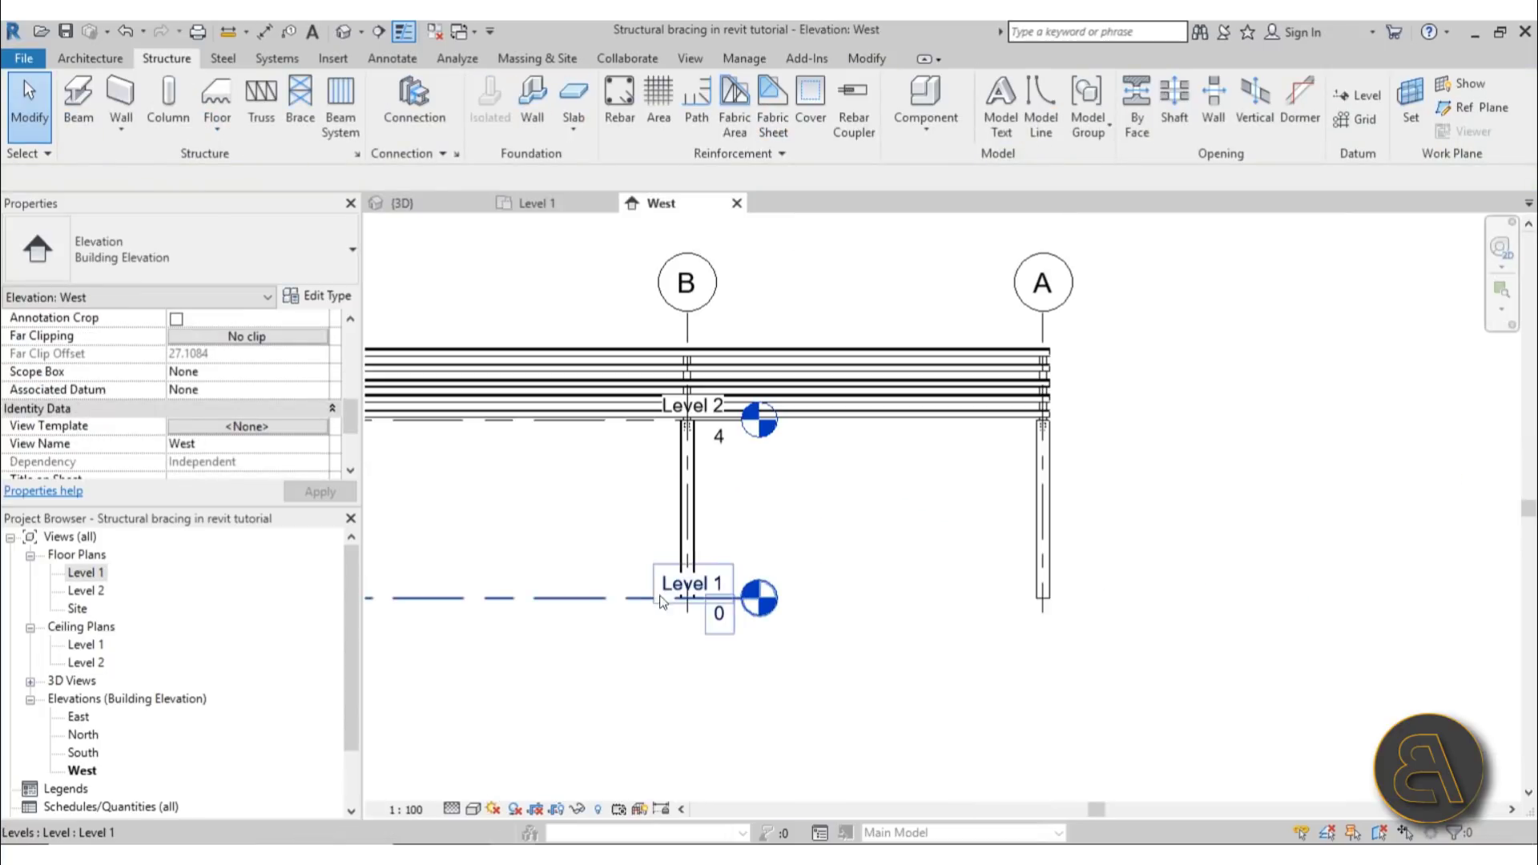
left_click(613, 601)
left_click_drag(742, 597, 1235, 597)
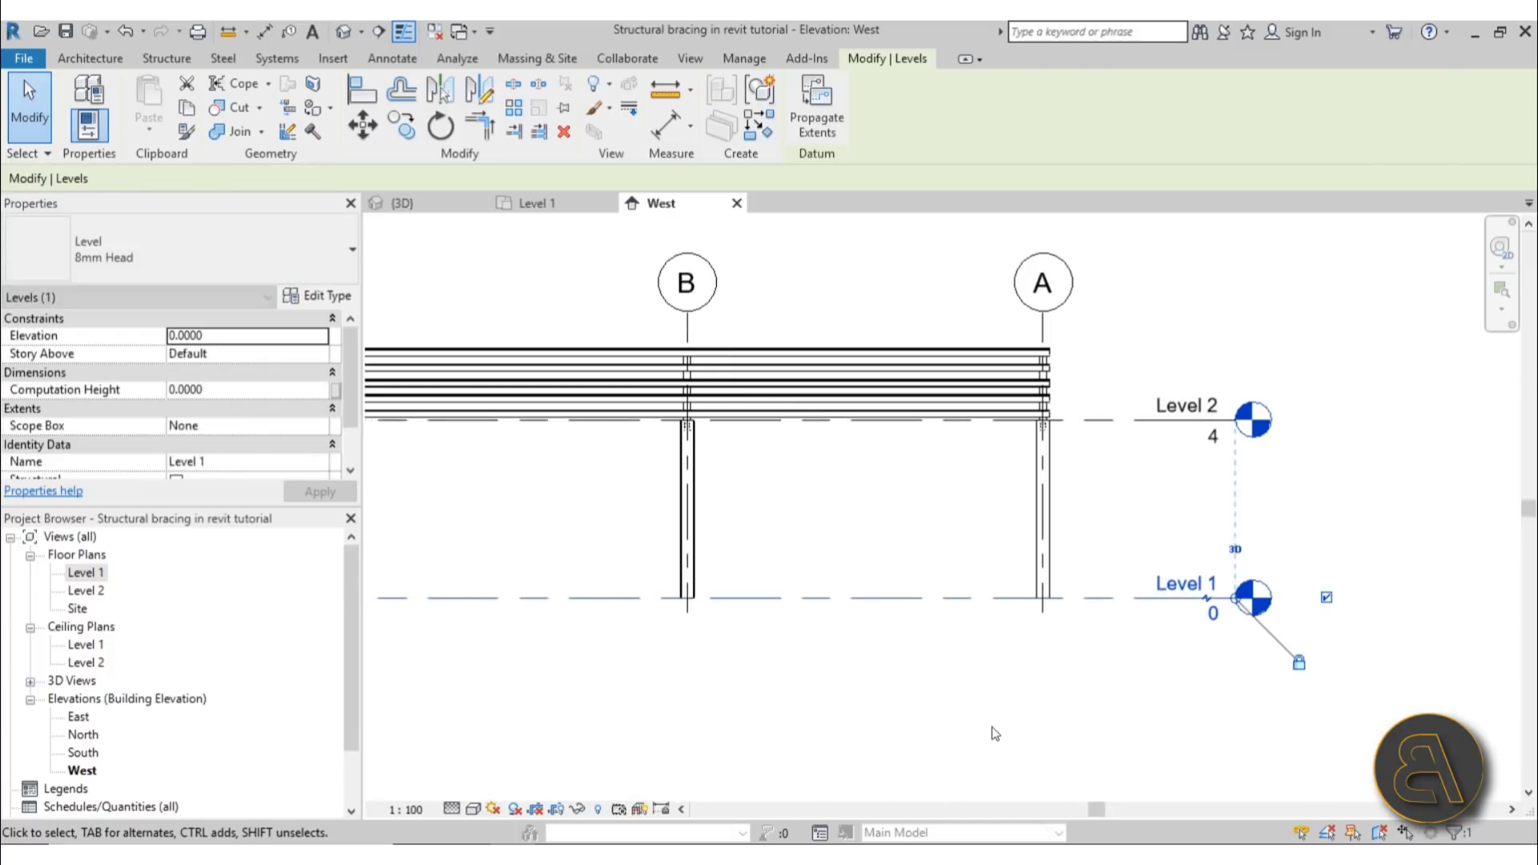
left_click(896, 488)
middle_click_drag(895, 490, 841, 508)
scroll(781, 481, "up", 1)
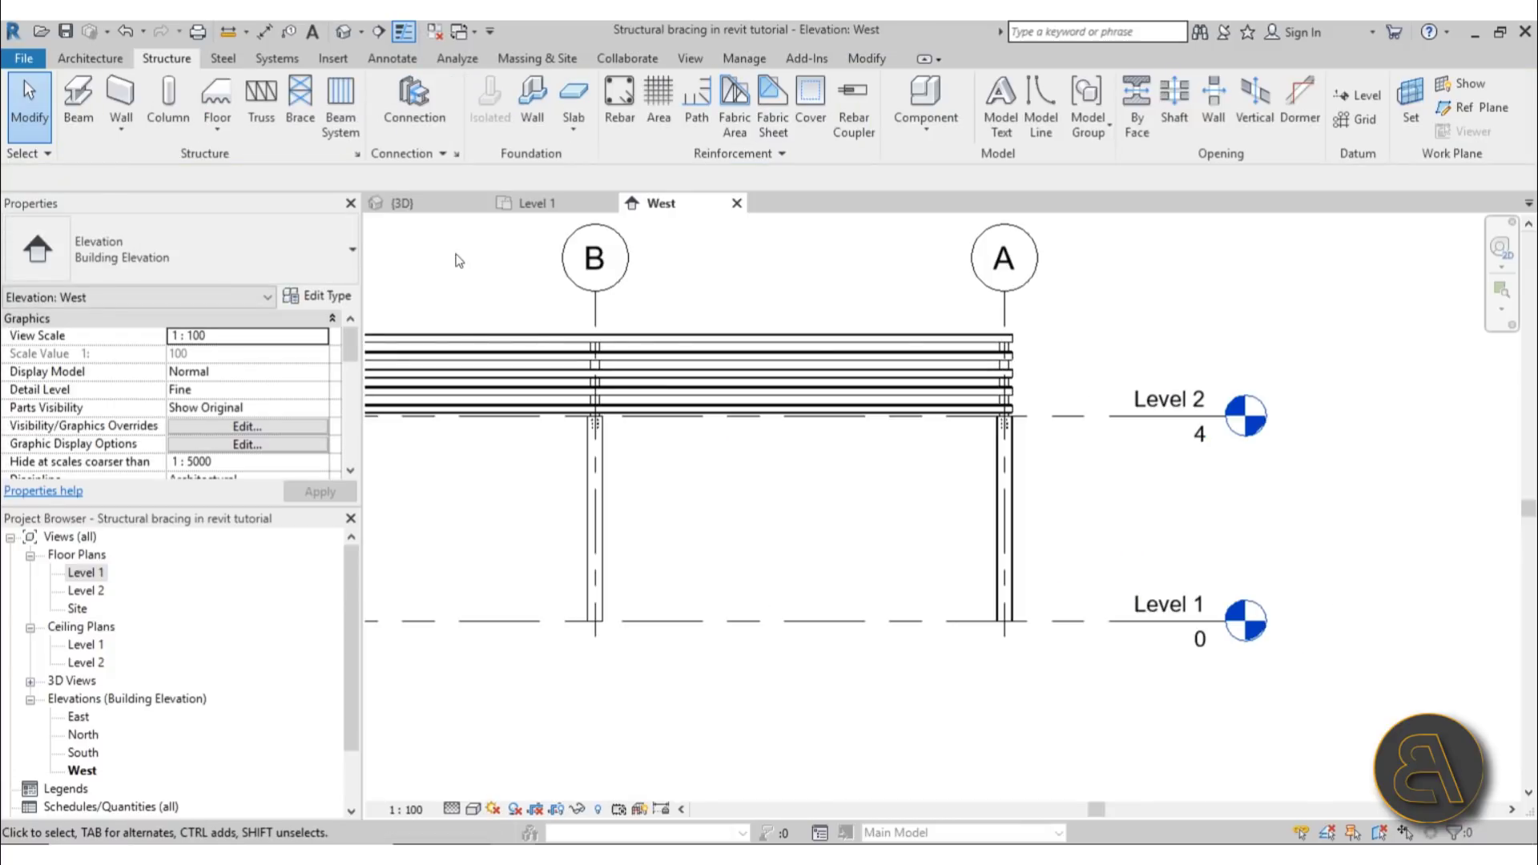
- Start a structural brace with Grid : 1 chosen as the work plane
left_click(311, 133)
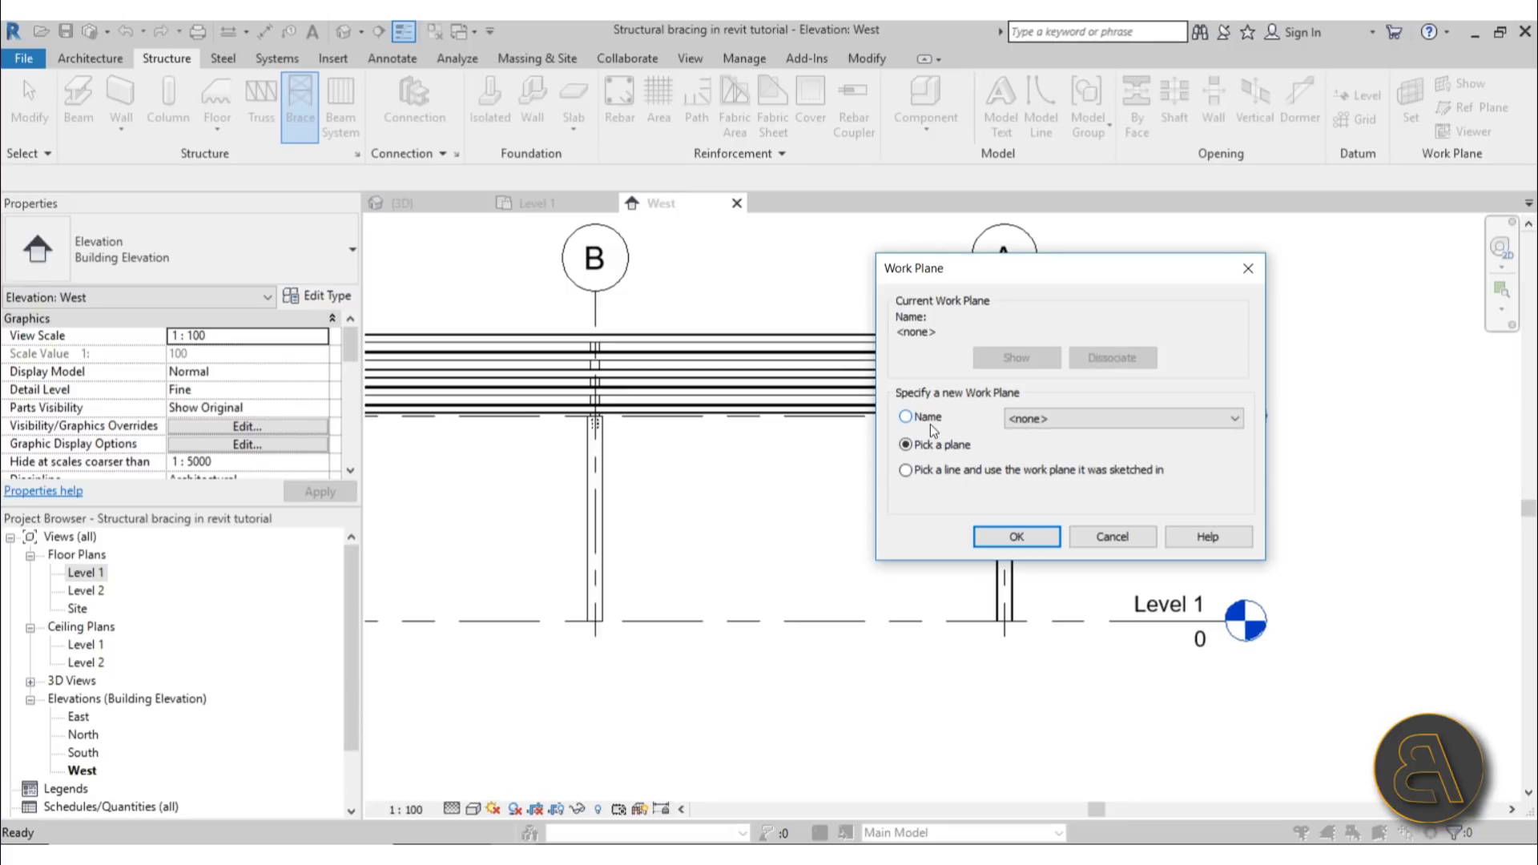
left_click(1031, 420)
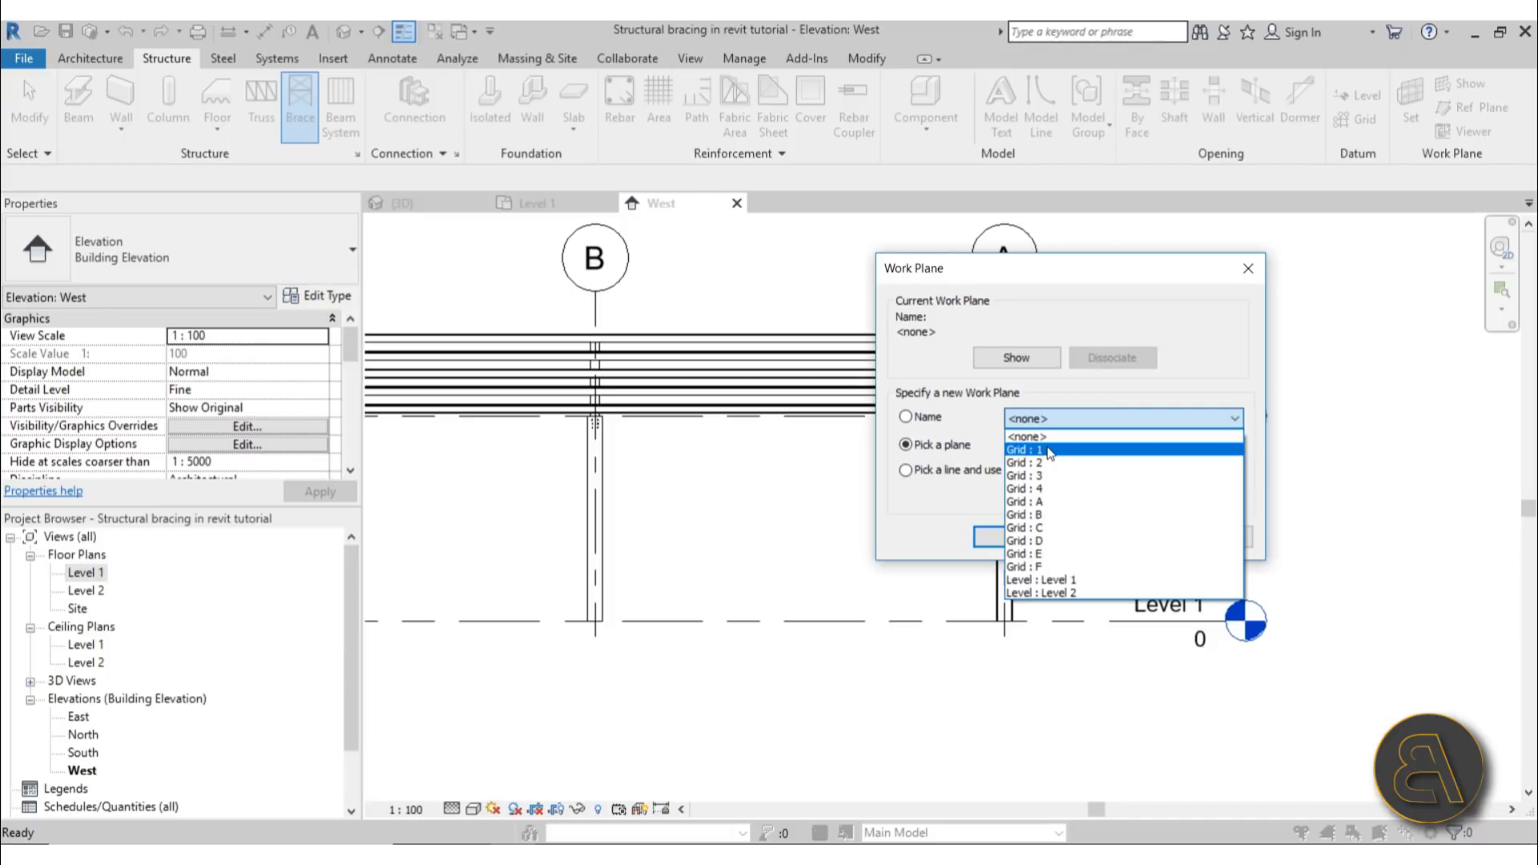
left_click(1048, 451)
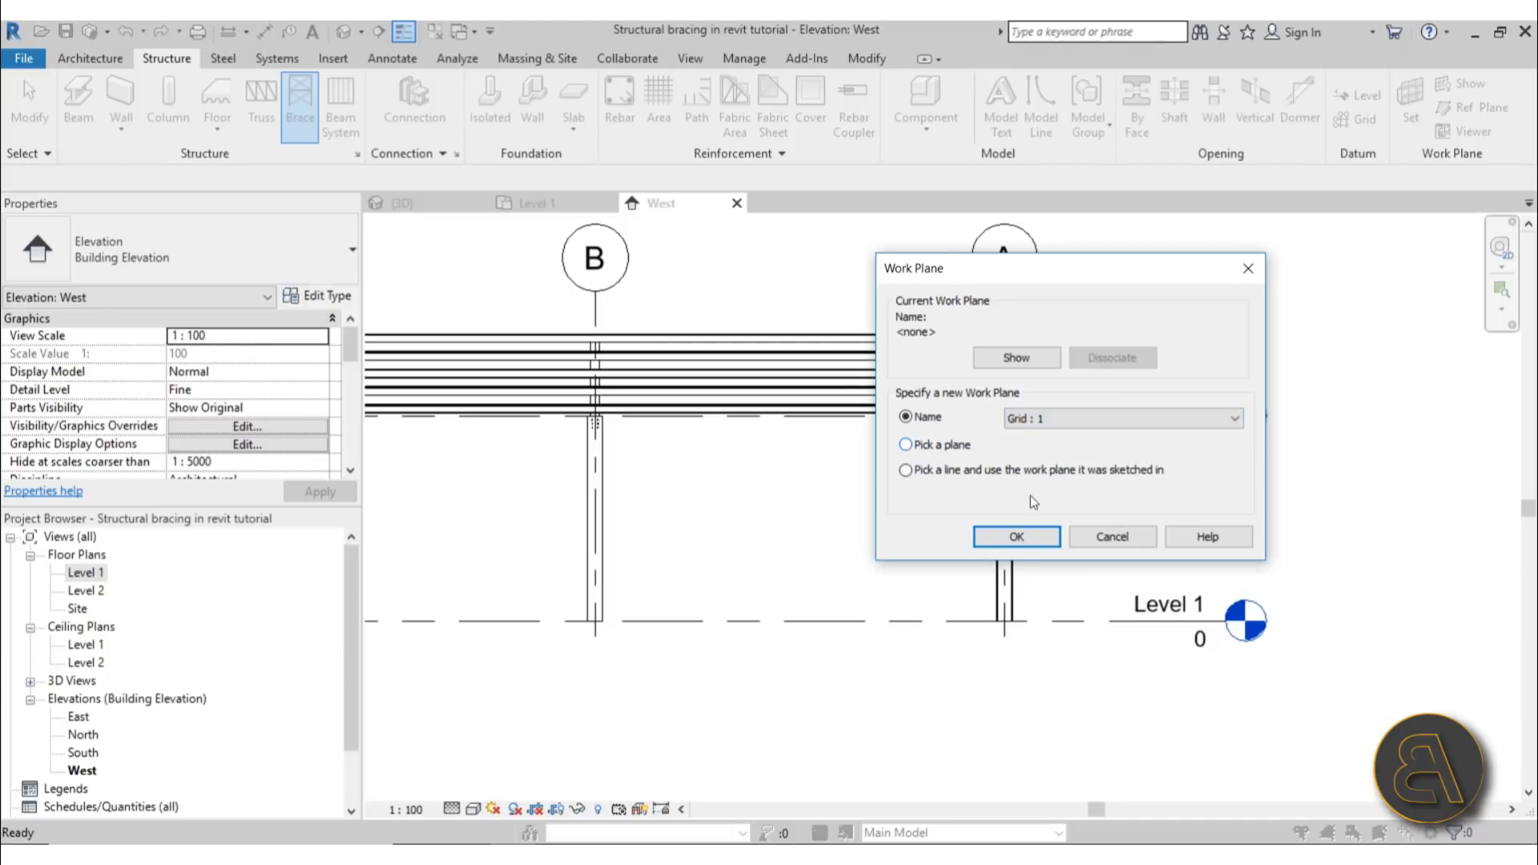
left_click(1014, 538)
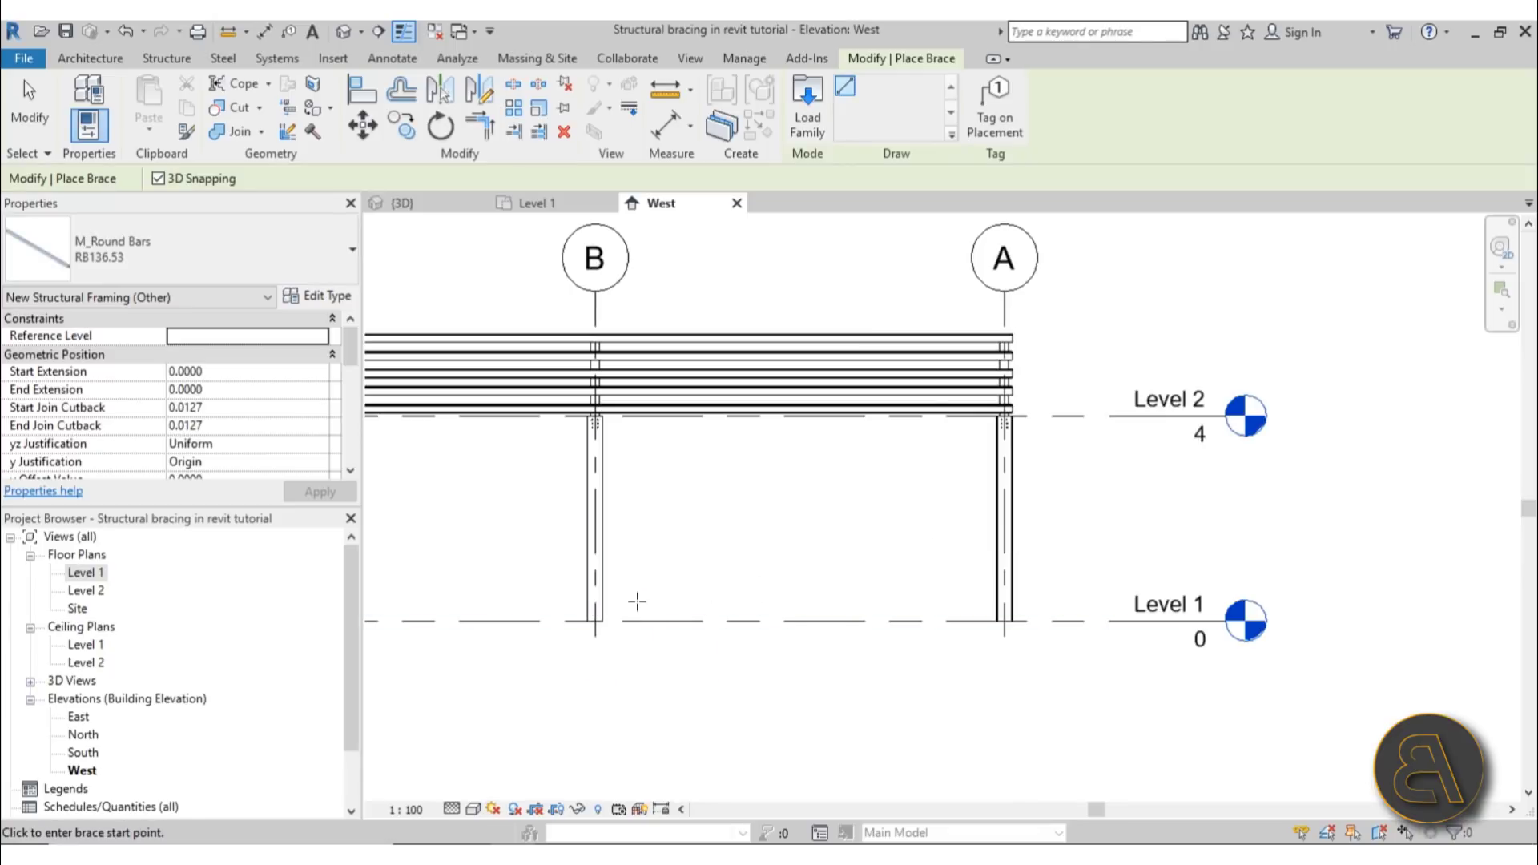
- Draw a diagonal round-bar brace from column B just above Level 1 to the top of column A
scroll(597, 621, "up", 3)
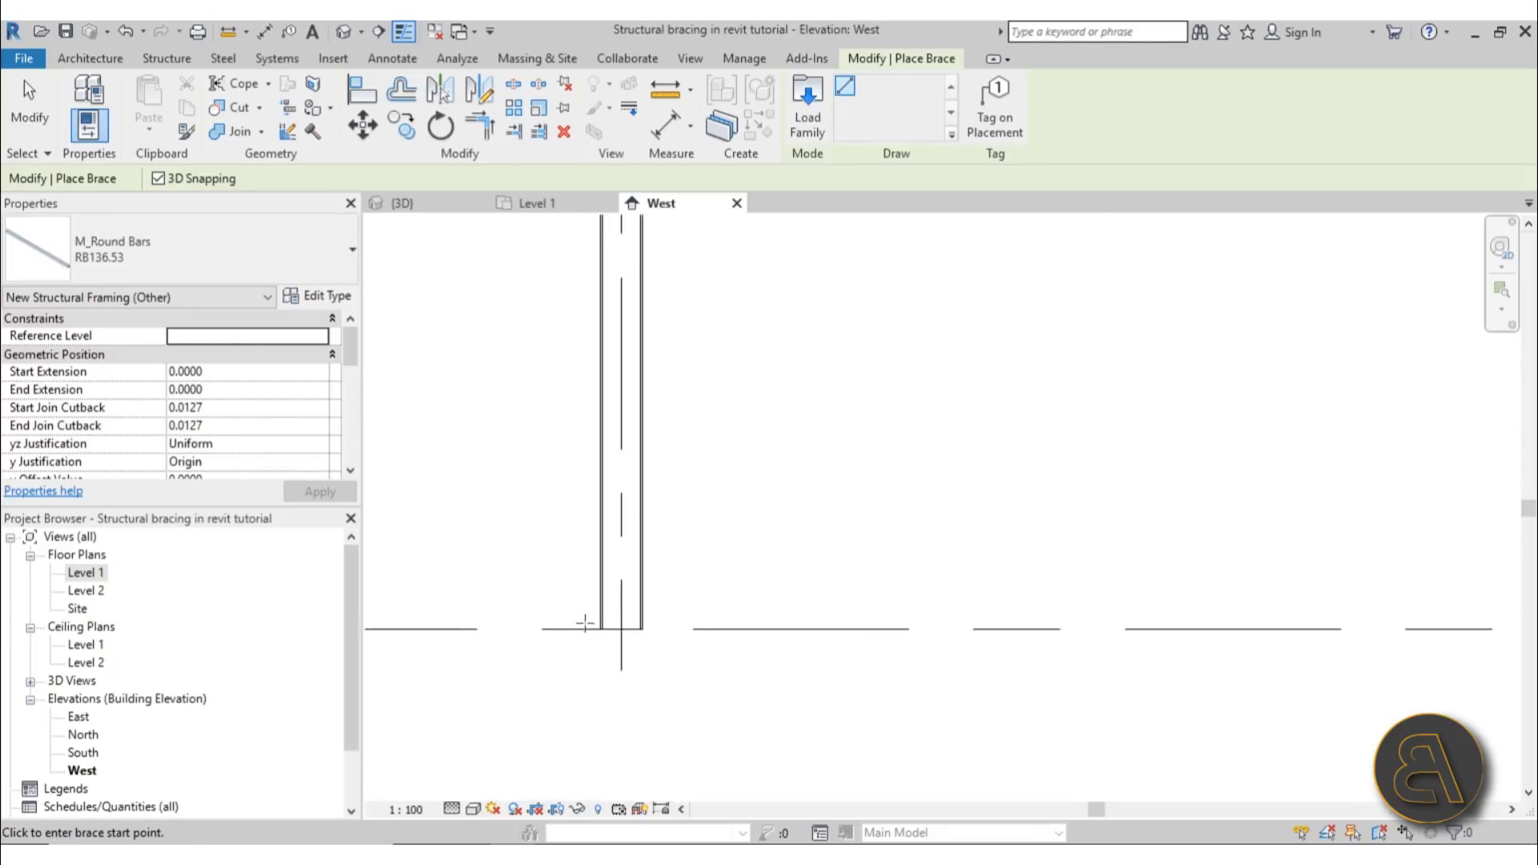
left_click(621, 629)
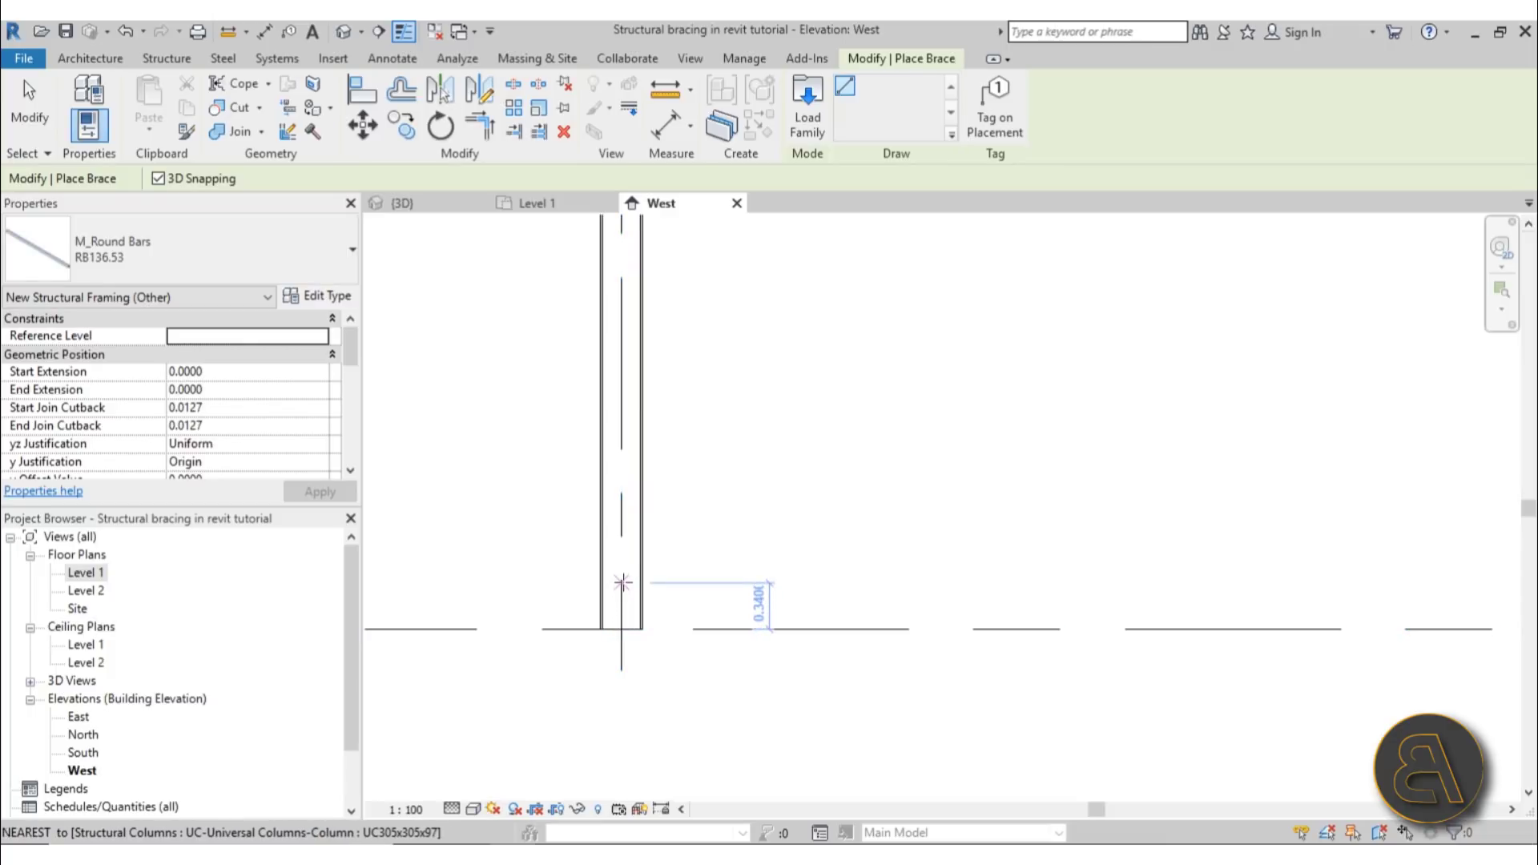
left_click(624, 589)
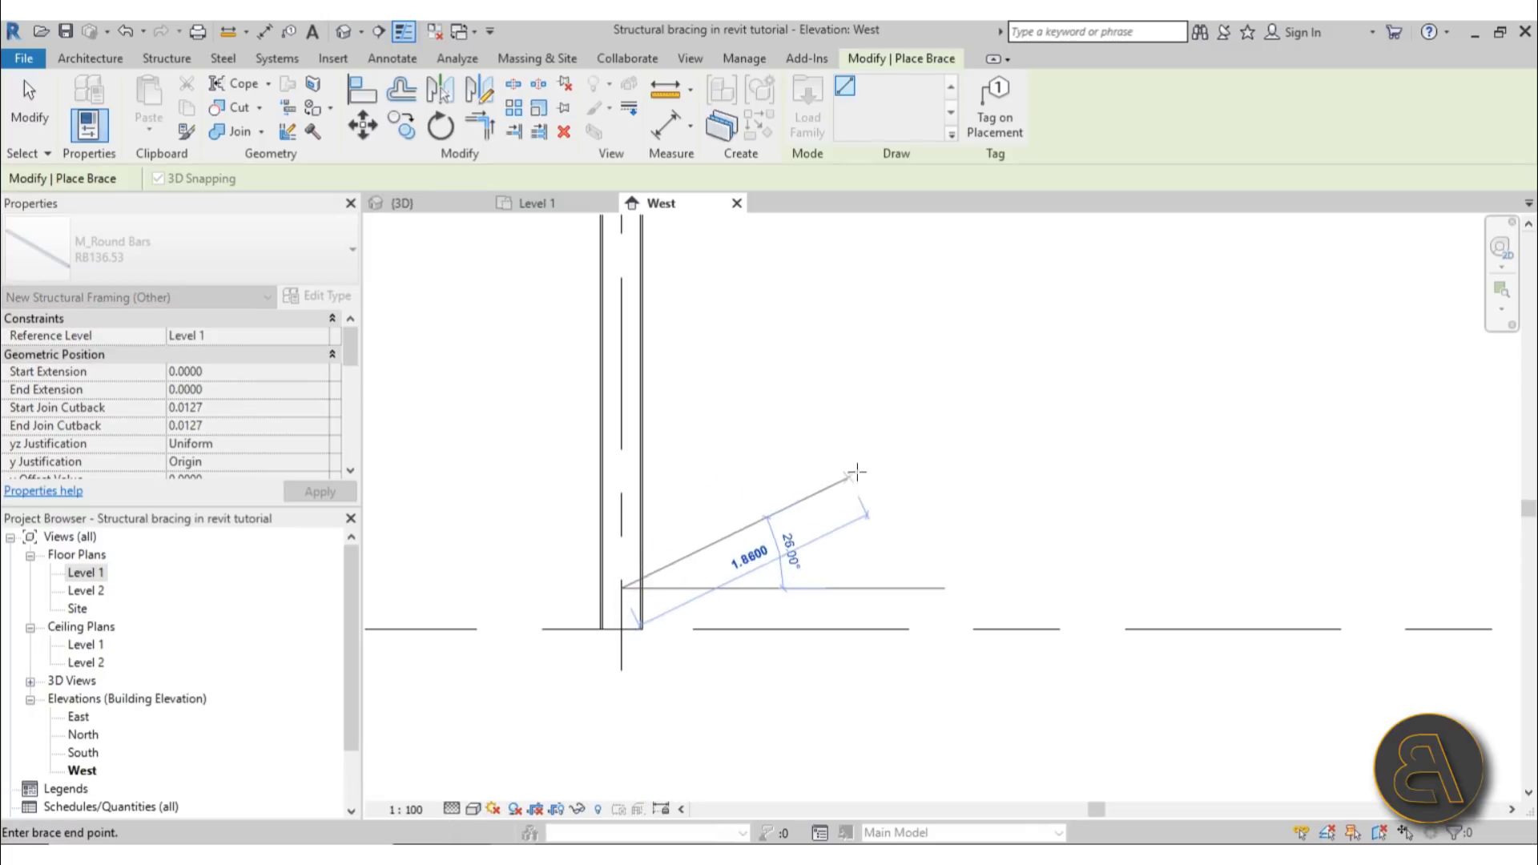
scroll(1086, 350, "down", 2)
middle_click_drag(1086, 350, 814, 444)
scroll(1014, 457, "up", 3)
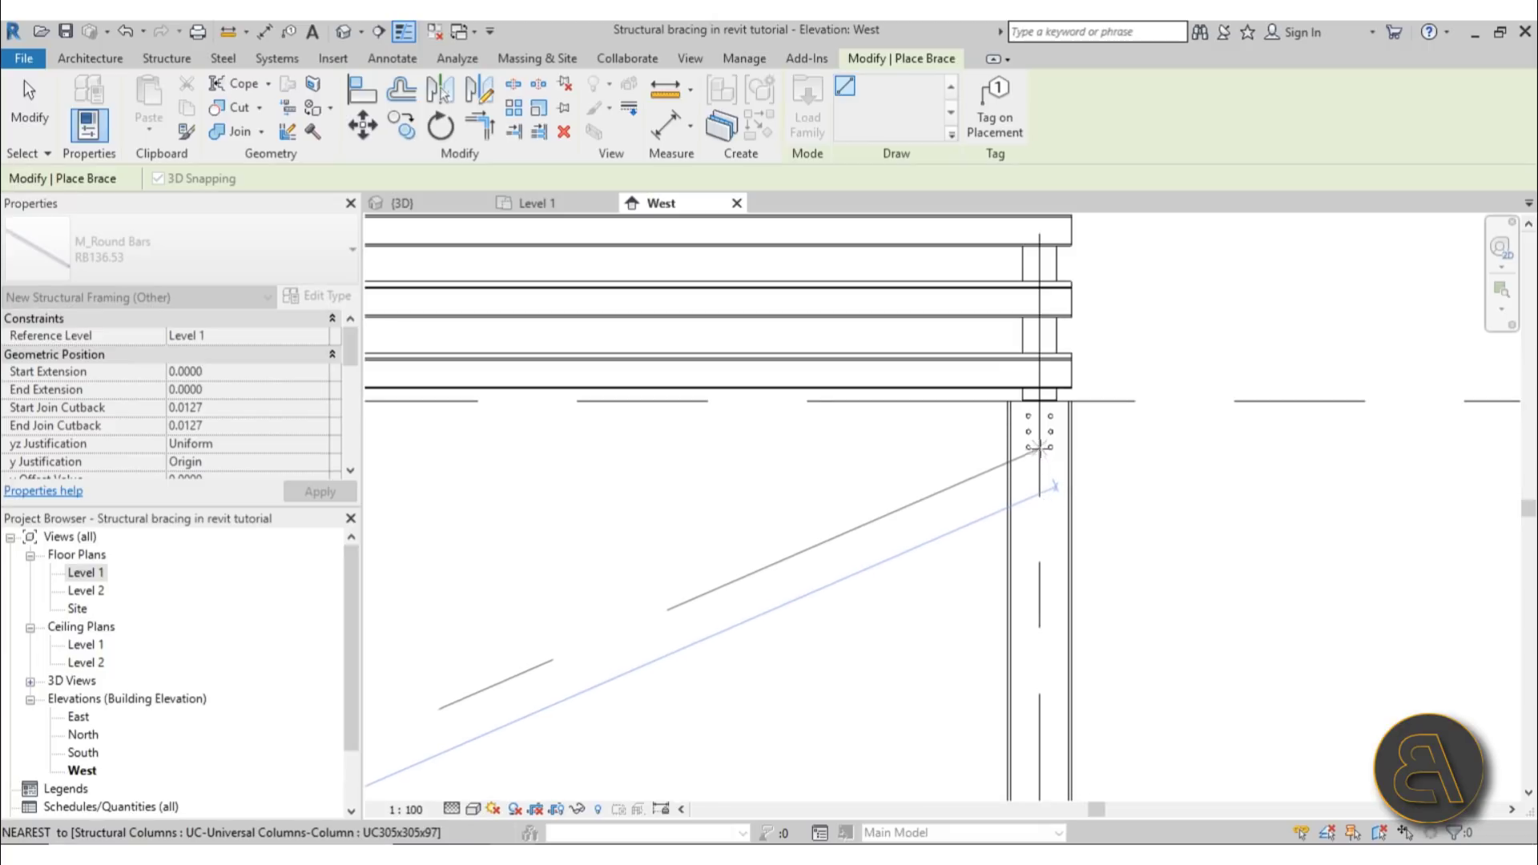
middle_click_drag(1039, 447, 1029, 433)
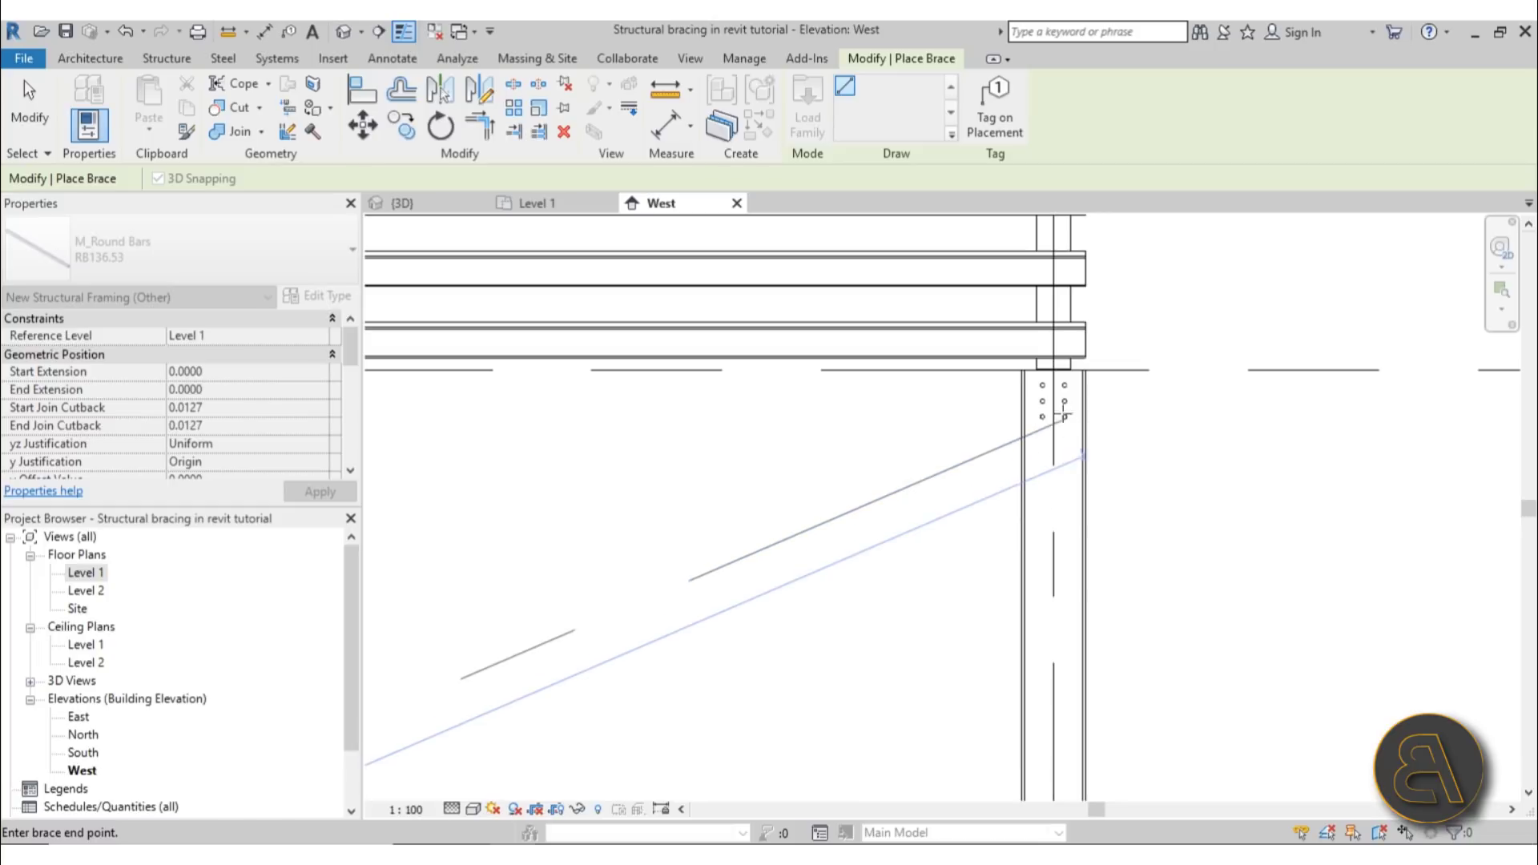
scroll(1049, 415, "up", 3)
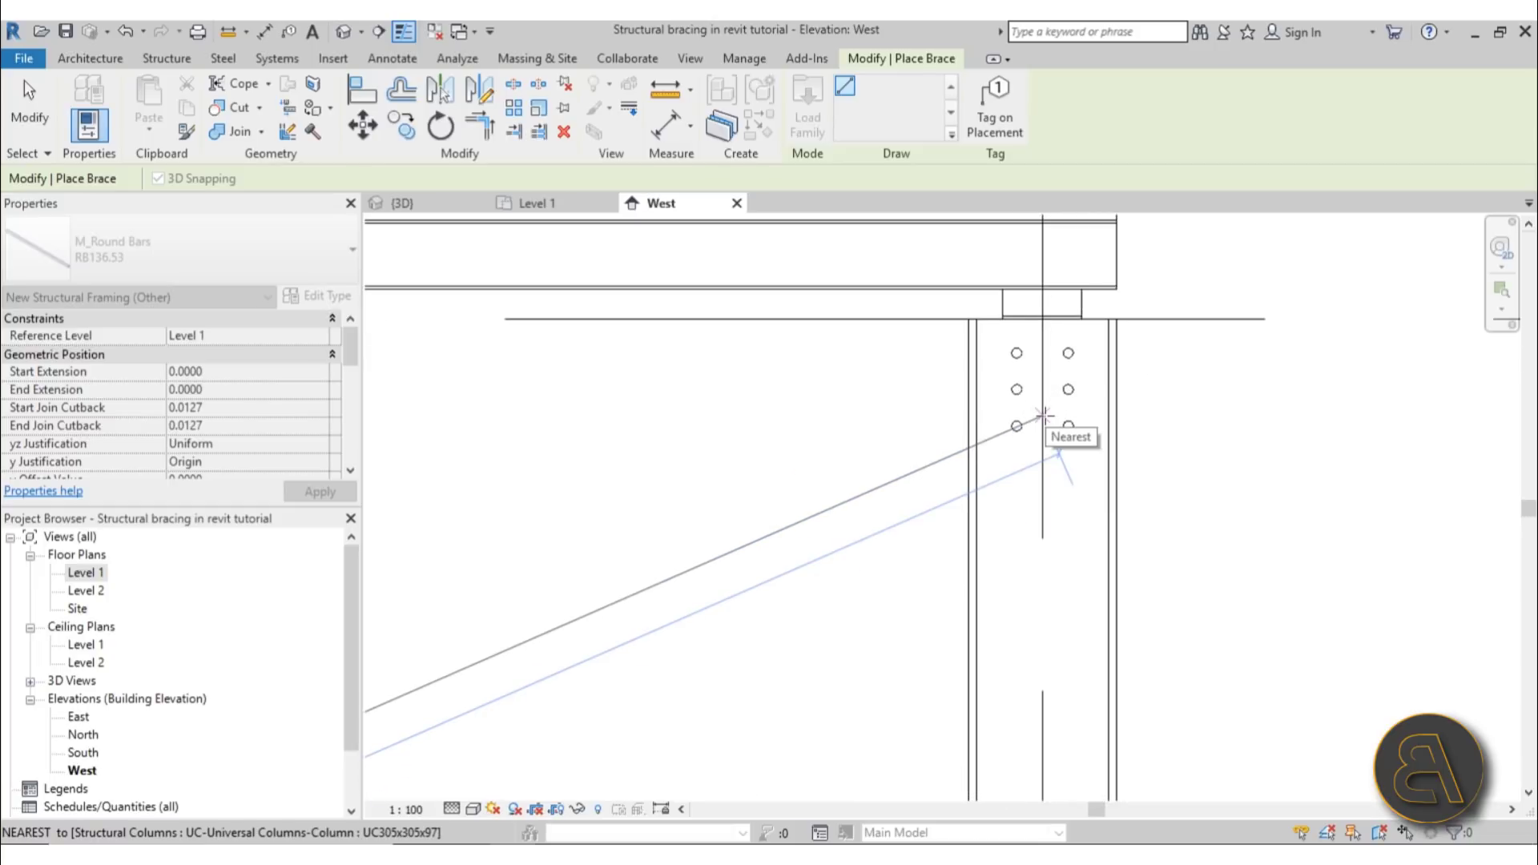
left_click(1044, 415)
scroll(1038, 353, "down", 1)
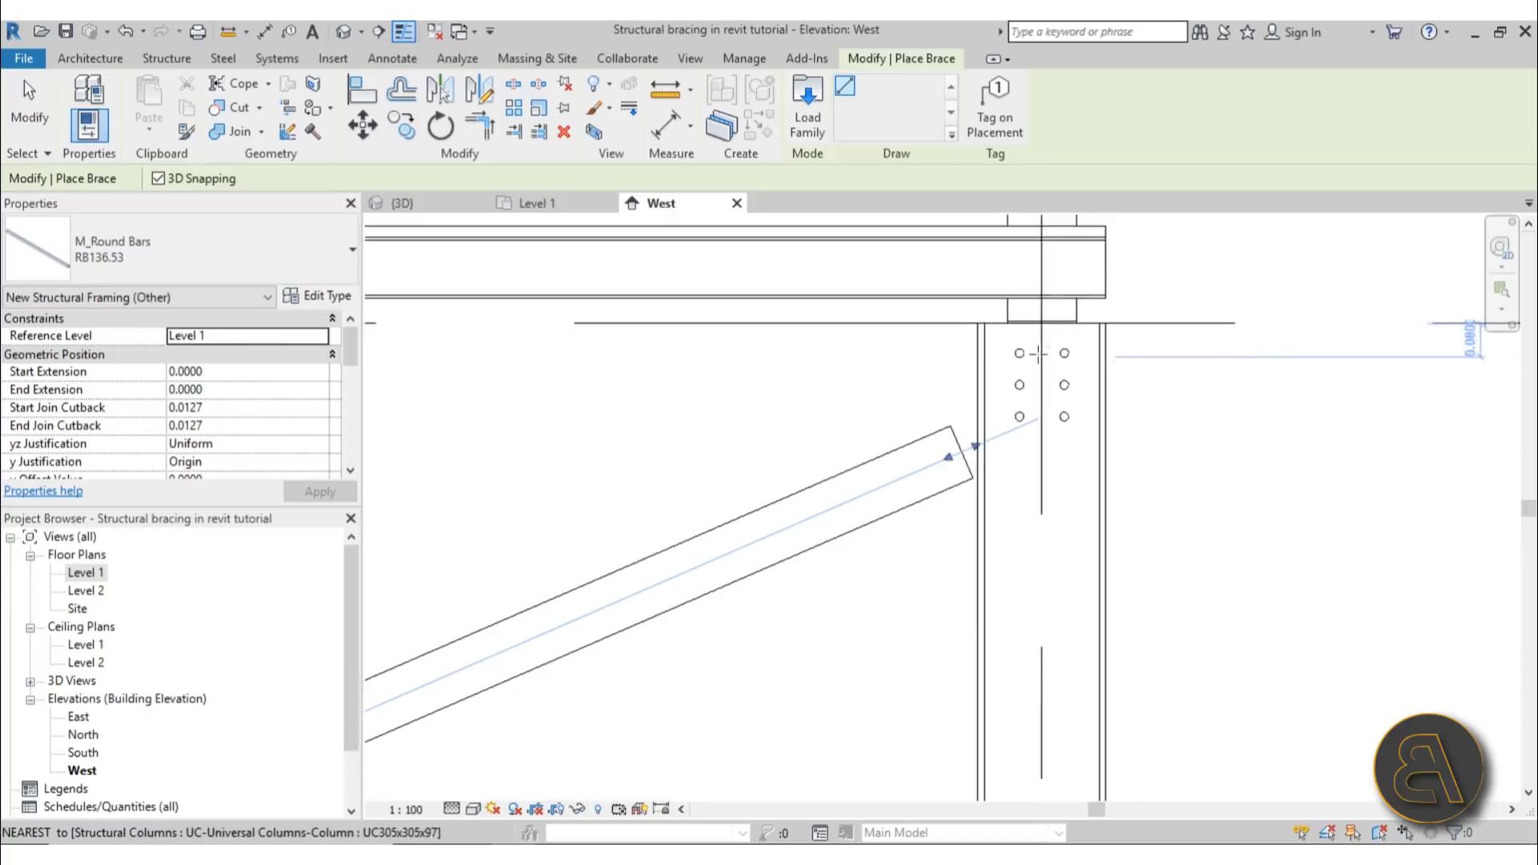
scroll(1039, 353, "down", 2)
scroll(604, 436, "up", 1)
left_click(44, 120)
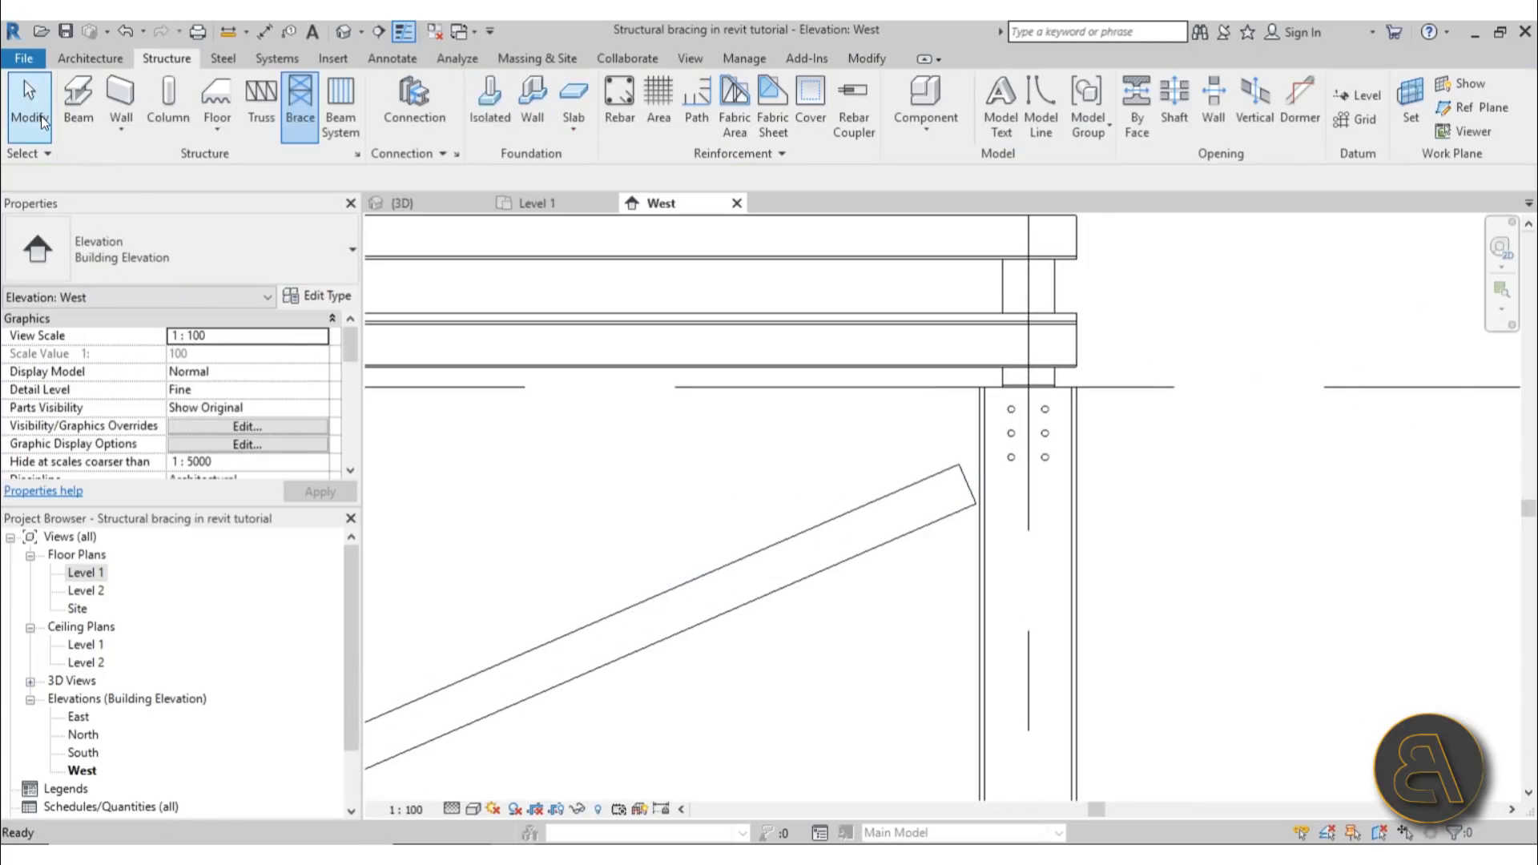
- Select the new brace and drag its lower end into the column
left_click(922, 528)
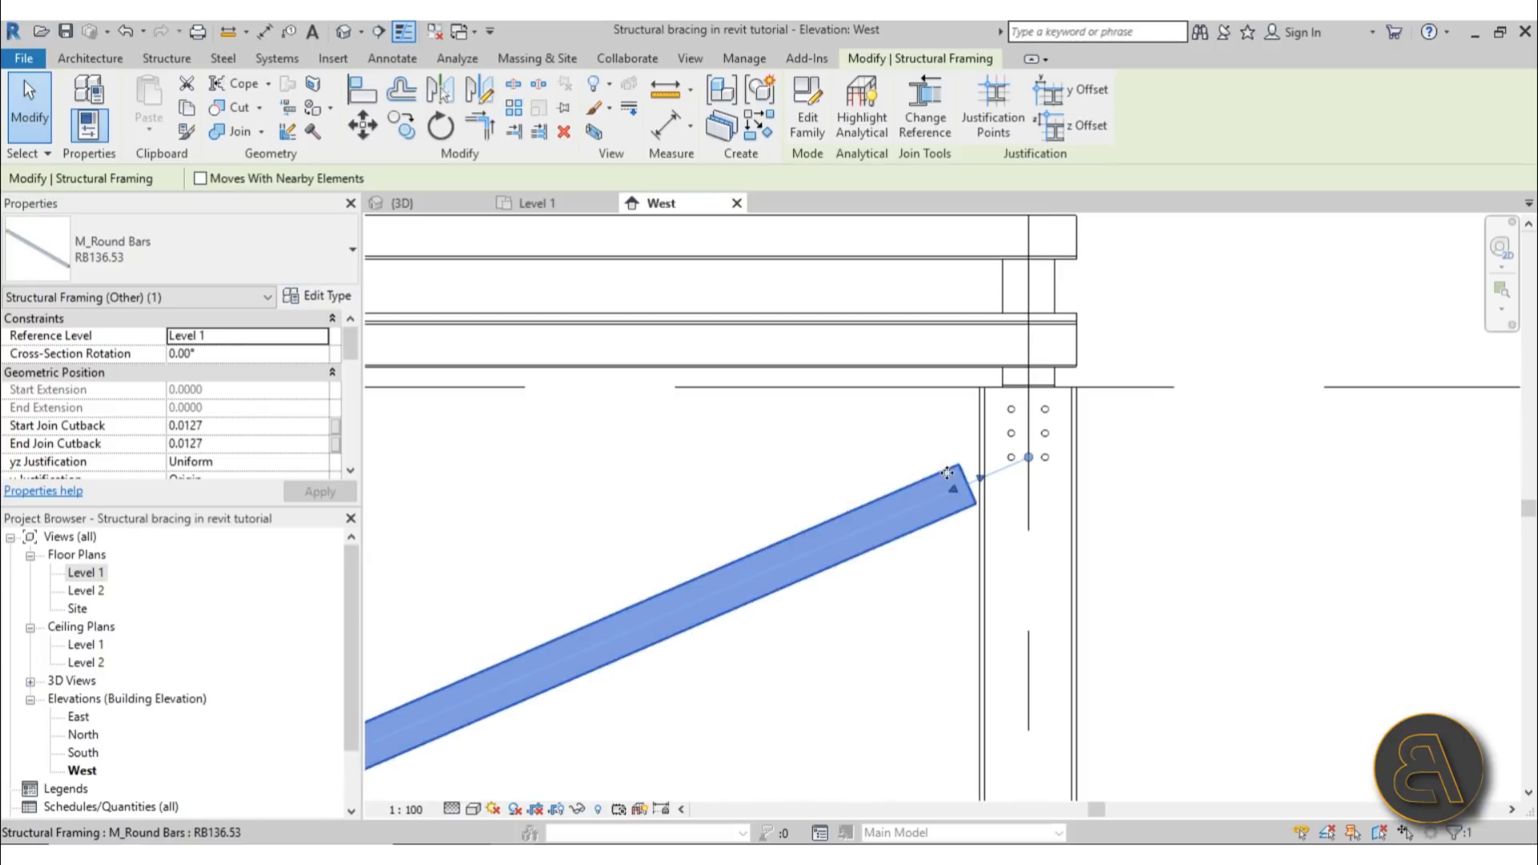
scroll(955, 481, "down", 2)
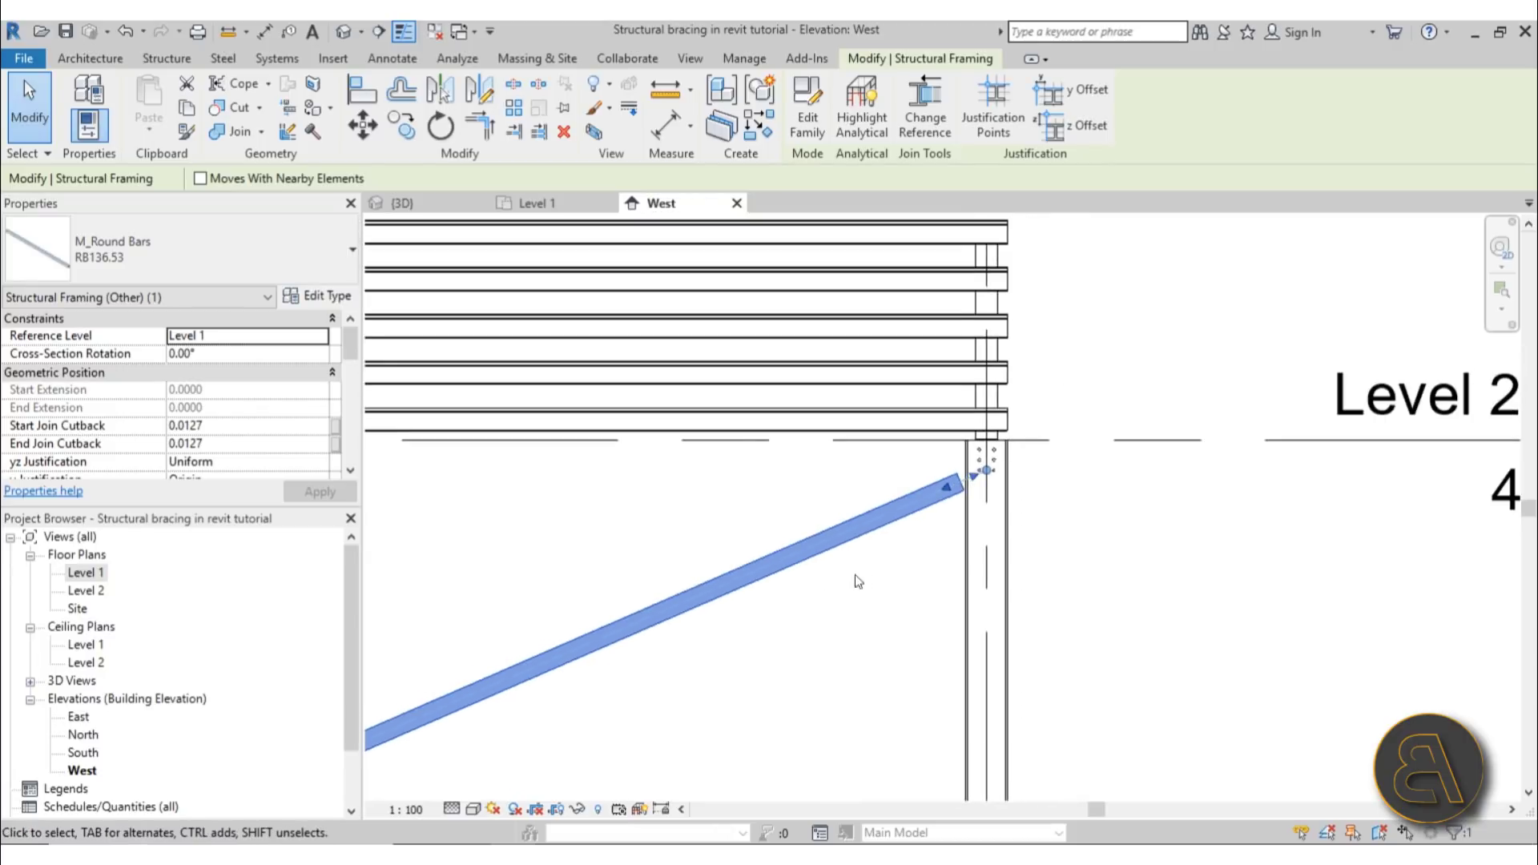
middle_click_drag(854, 575, 551, 625)
scroll(813, 413, "up", 4)
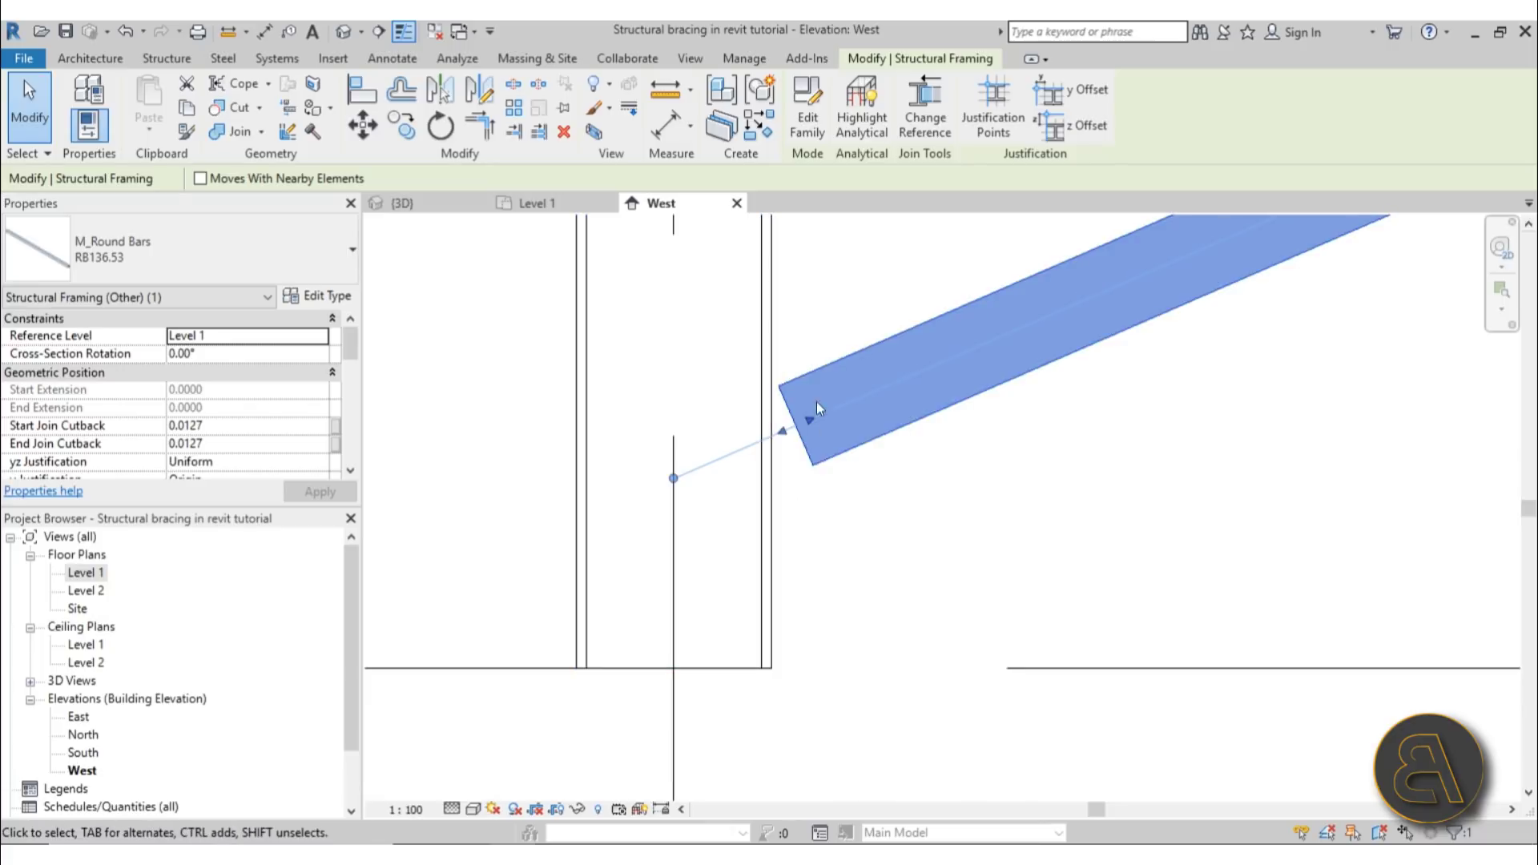
left_click_drag(784, 439, 751, 444)
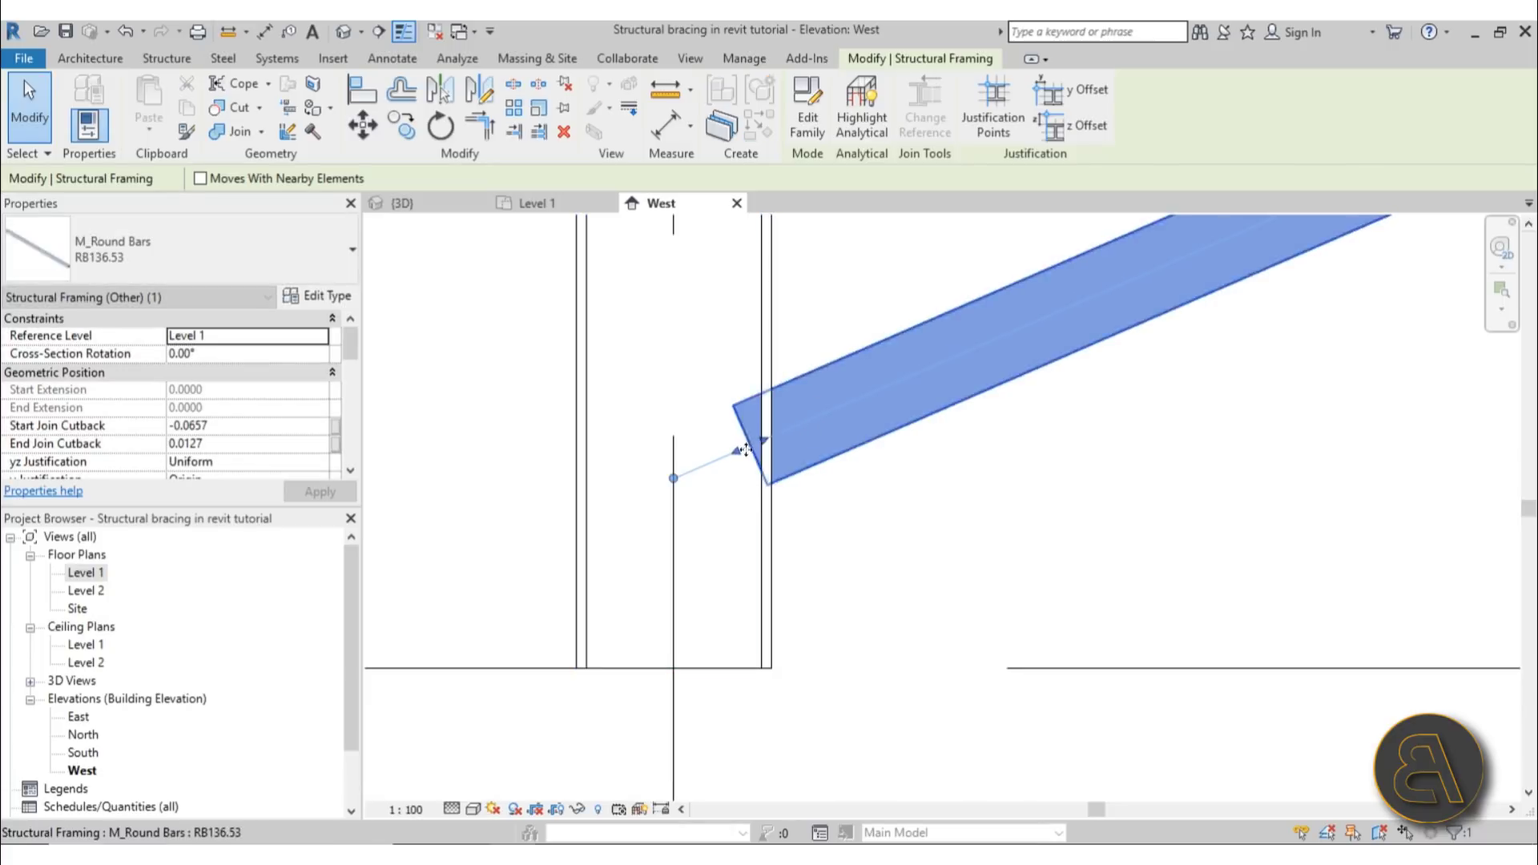
- Cut the brace with the column using Cut Geometry so it trims at the column face
left_click(258, 112)
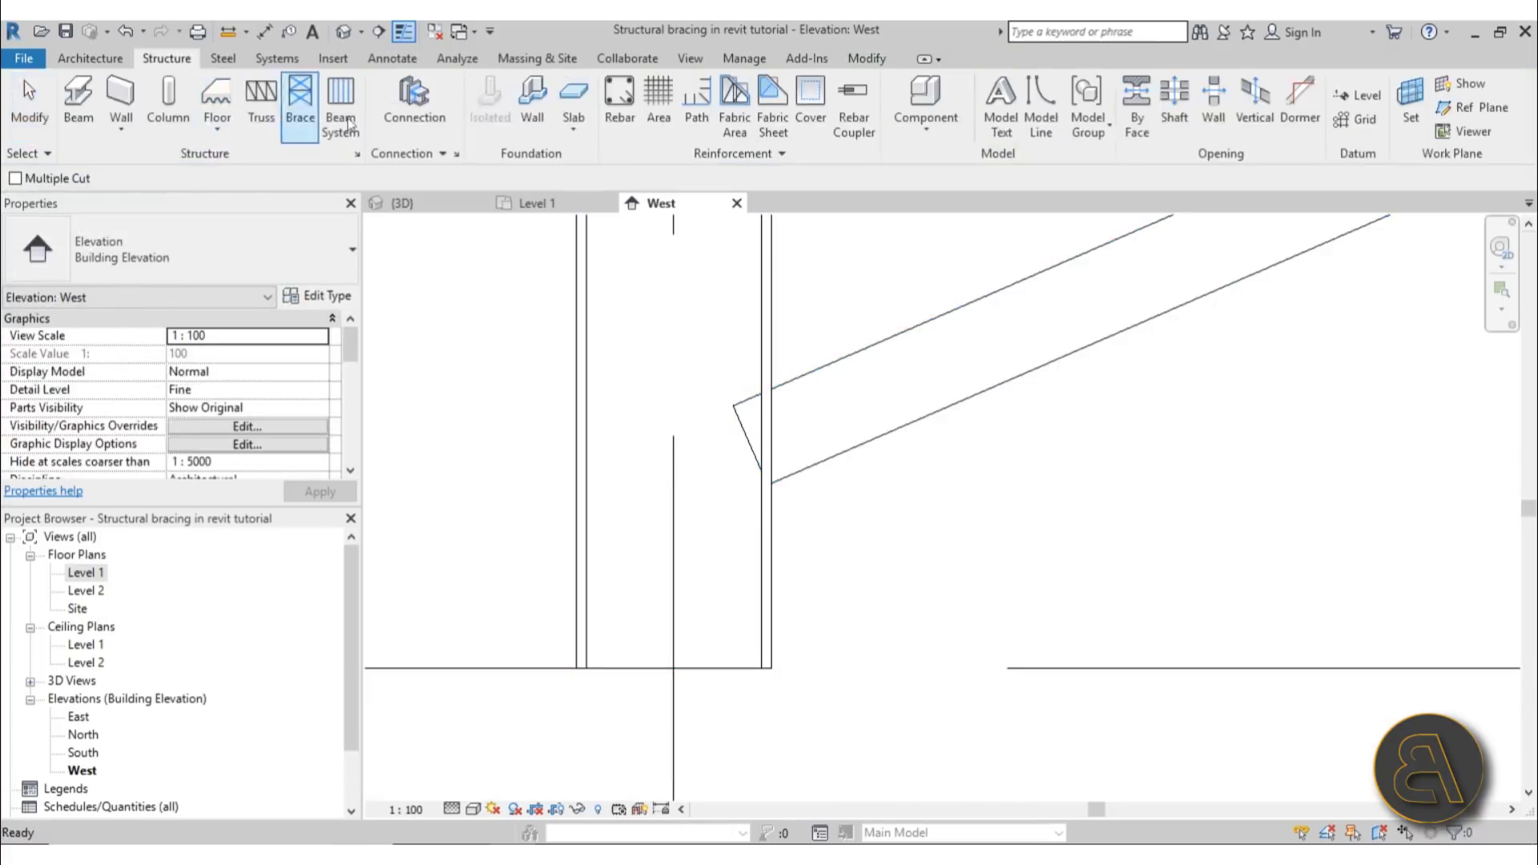
left_click(778, 343)
left_click(809, 375)
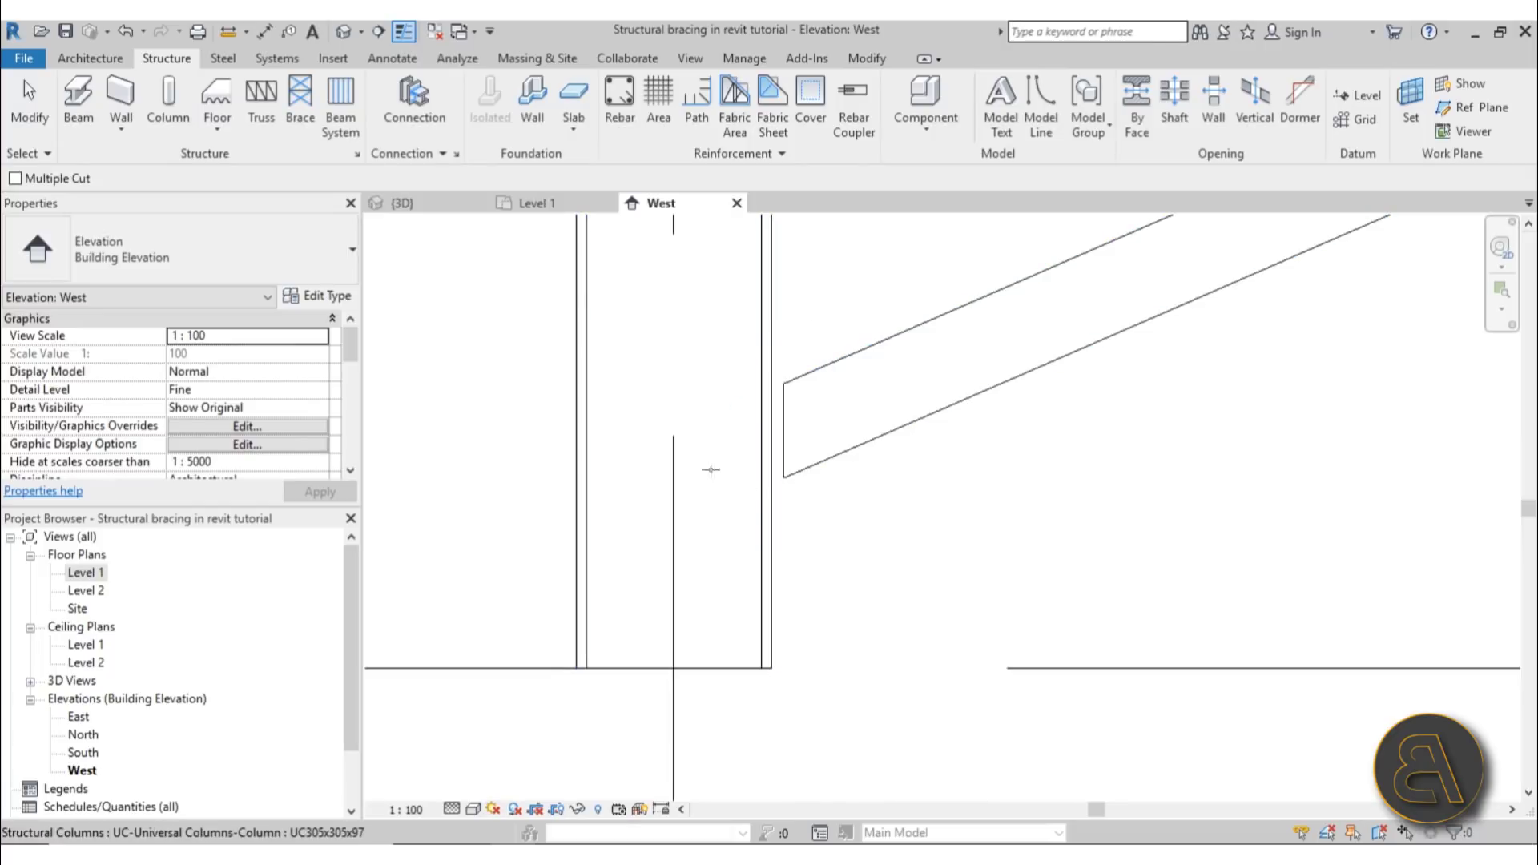
- Switch to the {3D} view, zoom in on the trimmed brace end, and exit the Cope tool
left_click(343, 32)
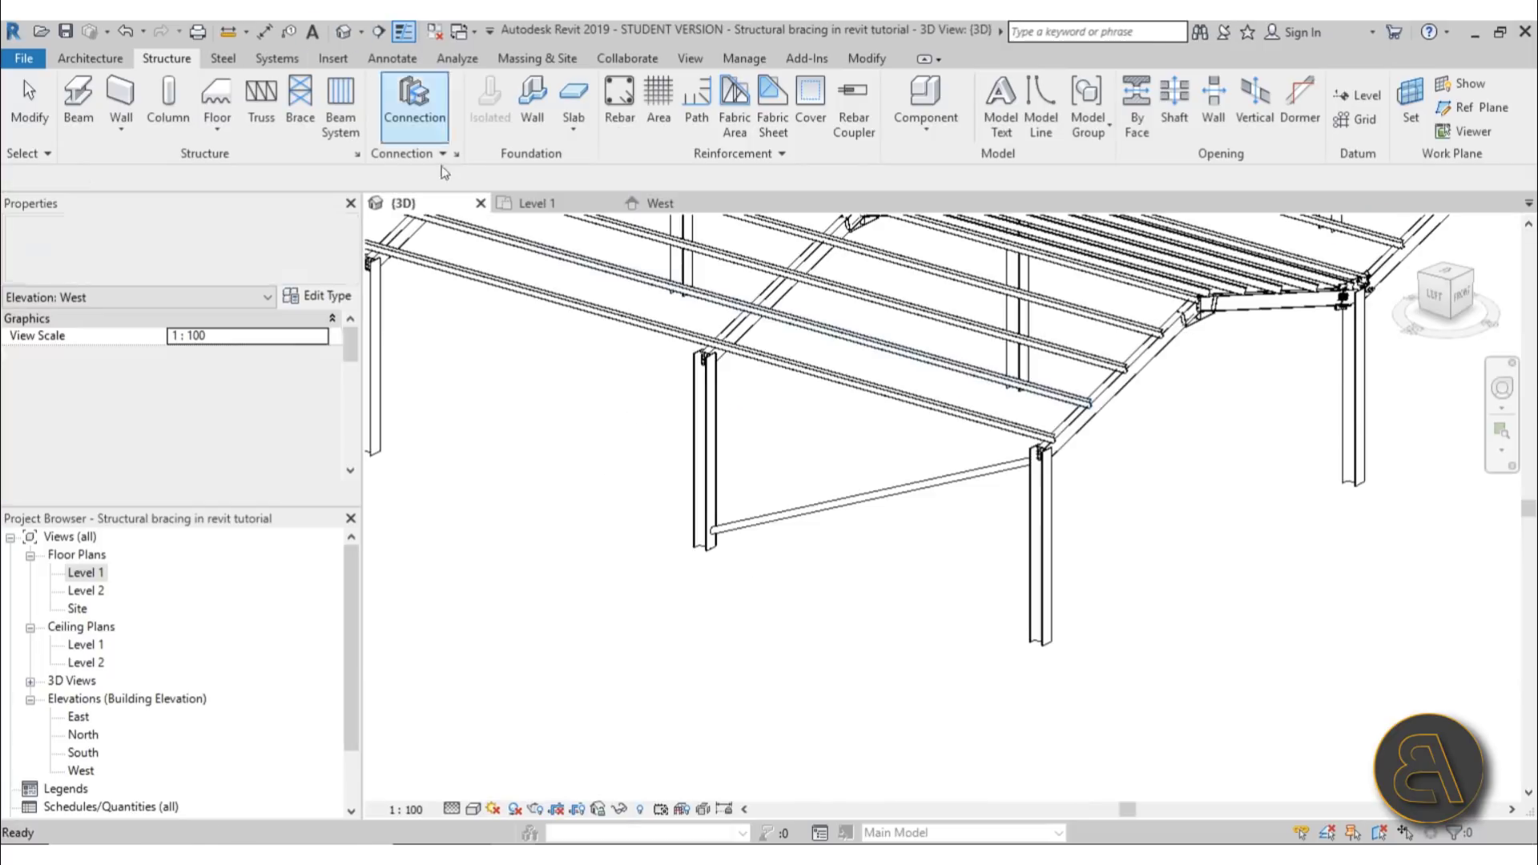
scroll(745, 497, "up", 5)
scroll(836, 443, "up", 3)
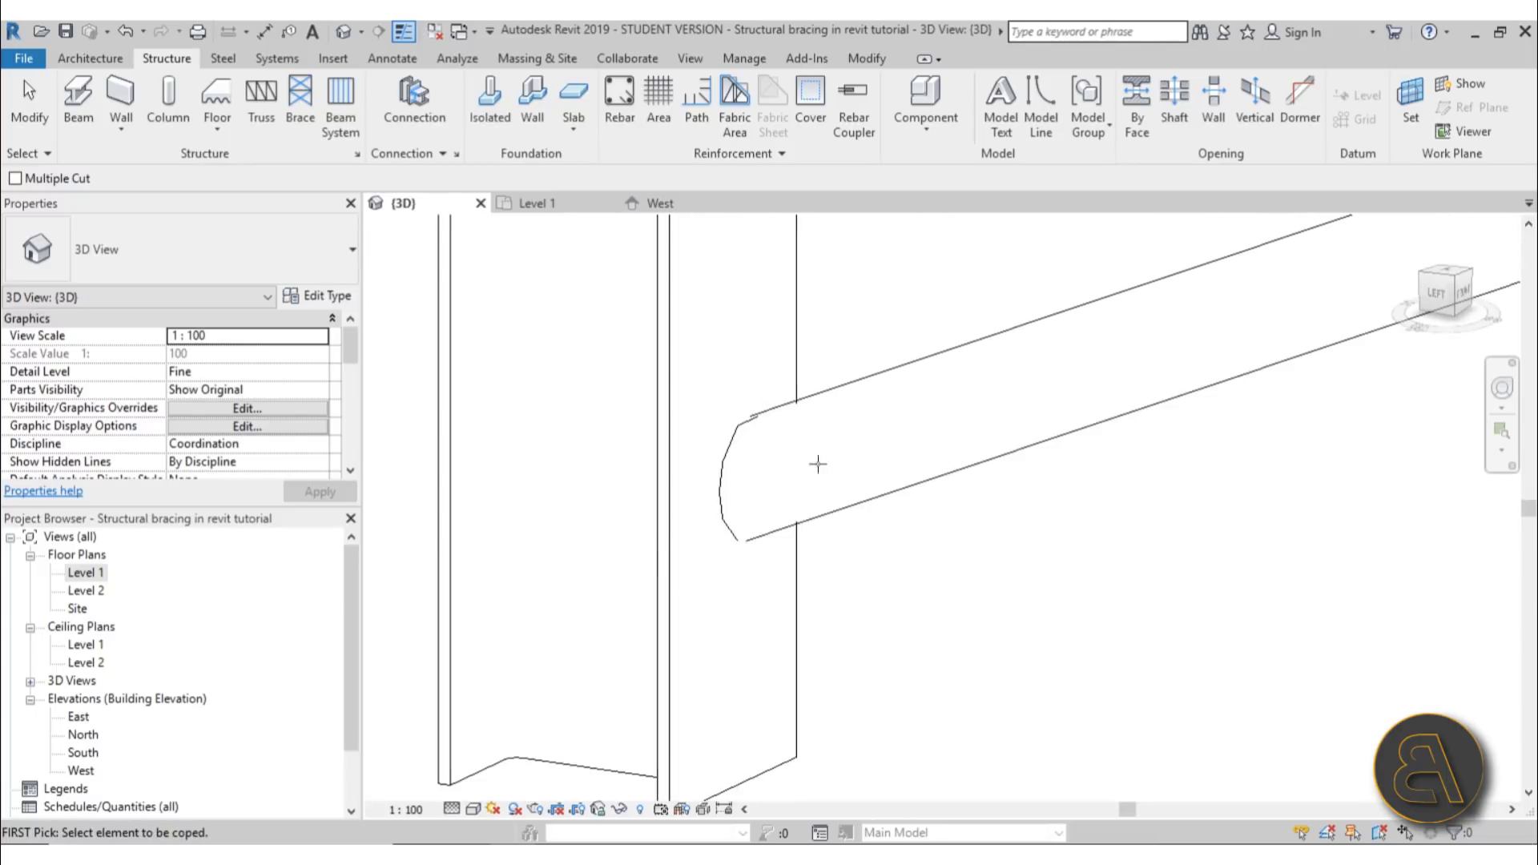
scroll(786, 429, "up", 3)
scroll(677, 484, "down", 4)
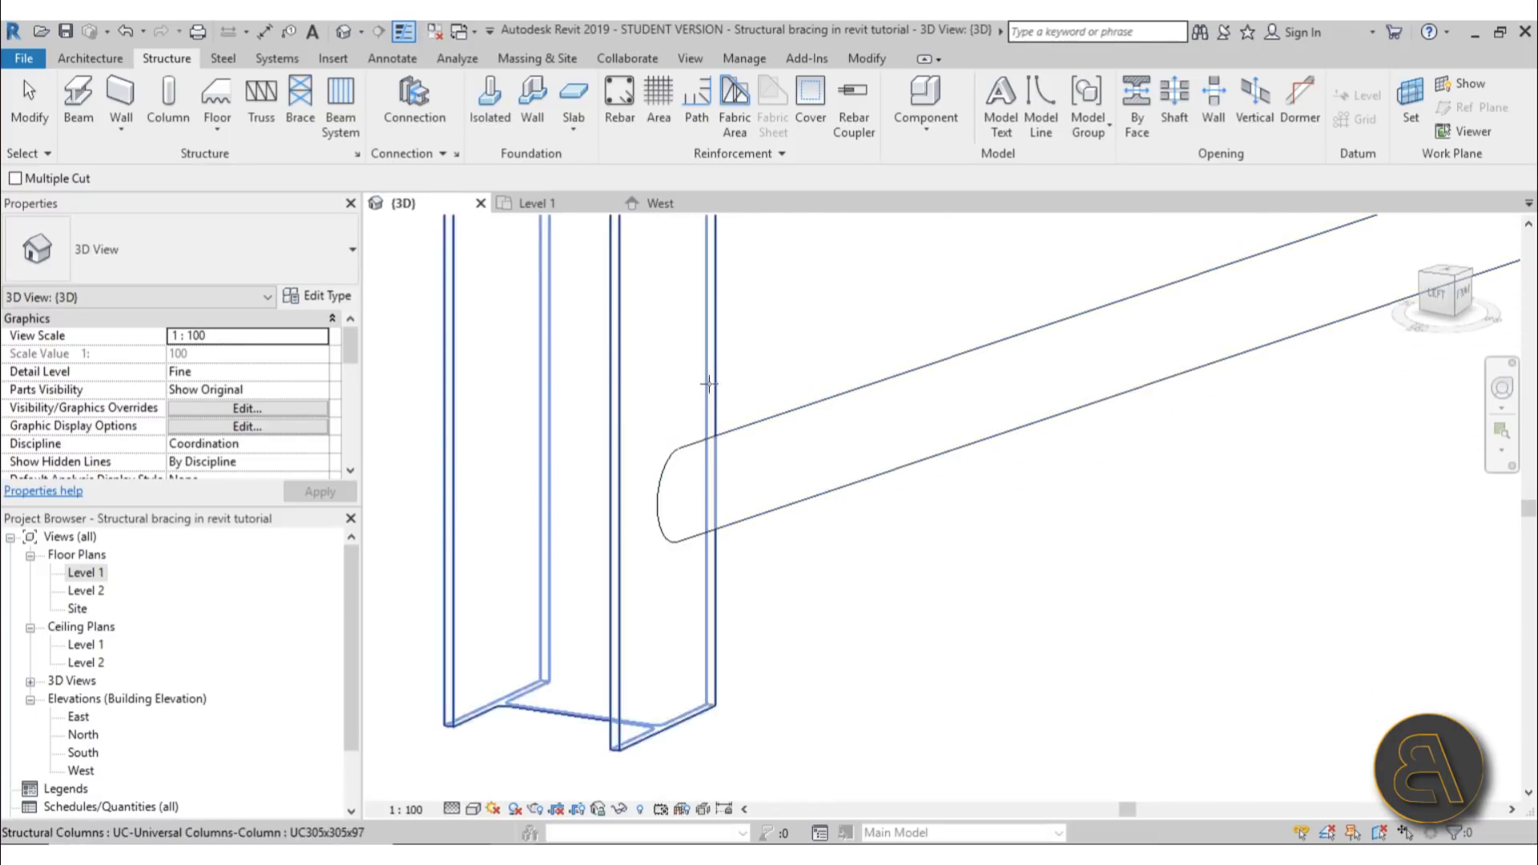
scroll(677, 448, "up", 2)
scroll(673, 505, "down", 3)
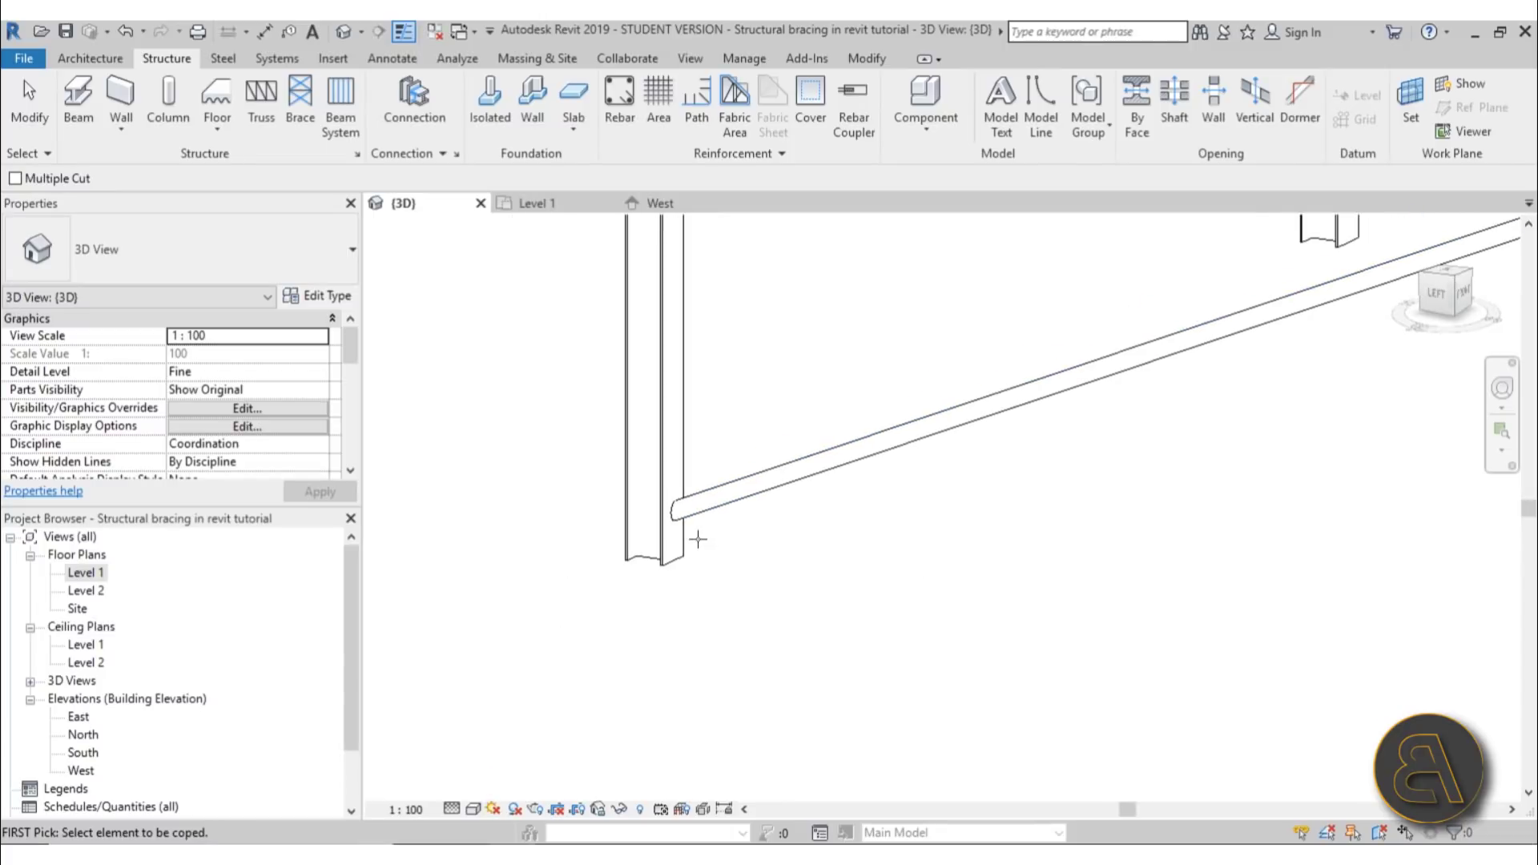
scroll(689, 537, "down", 3)
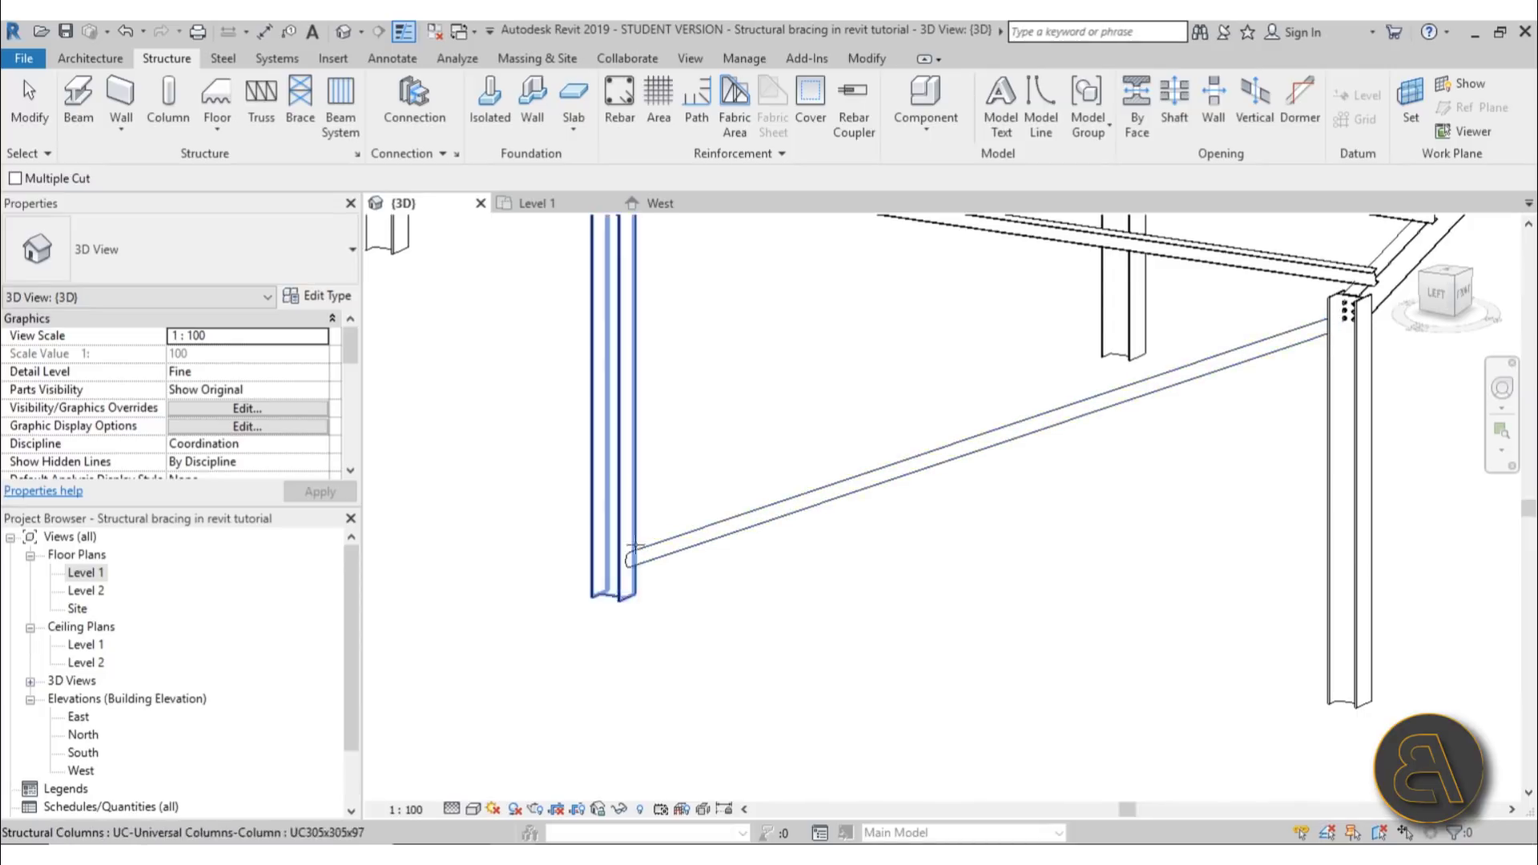
key("c")
key("p")
left_click(128, 32)
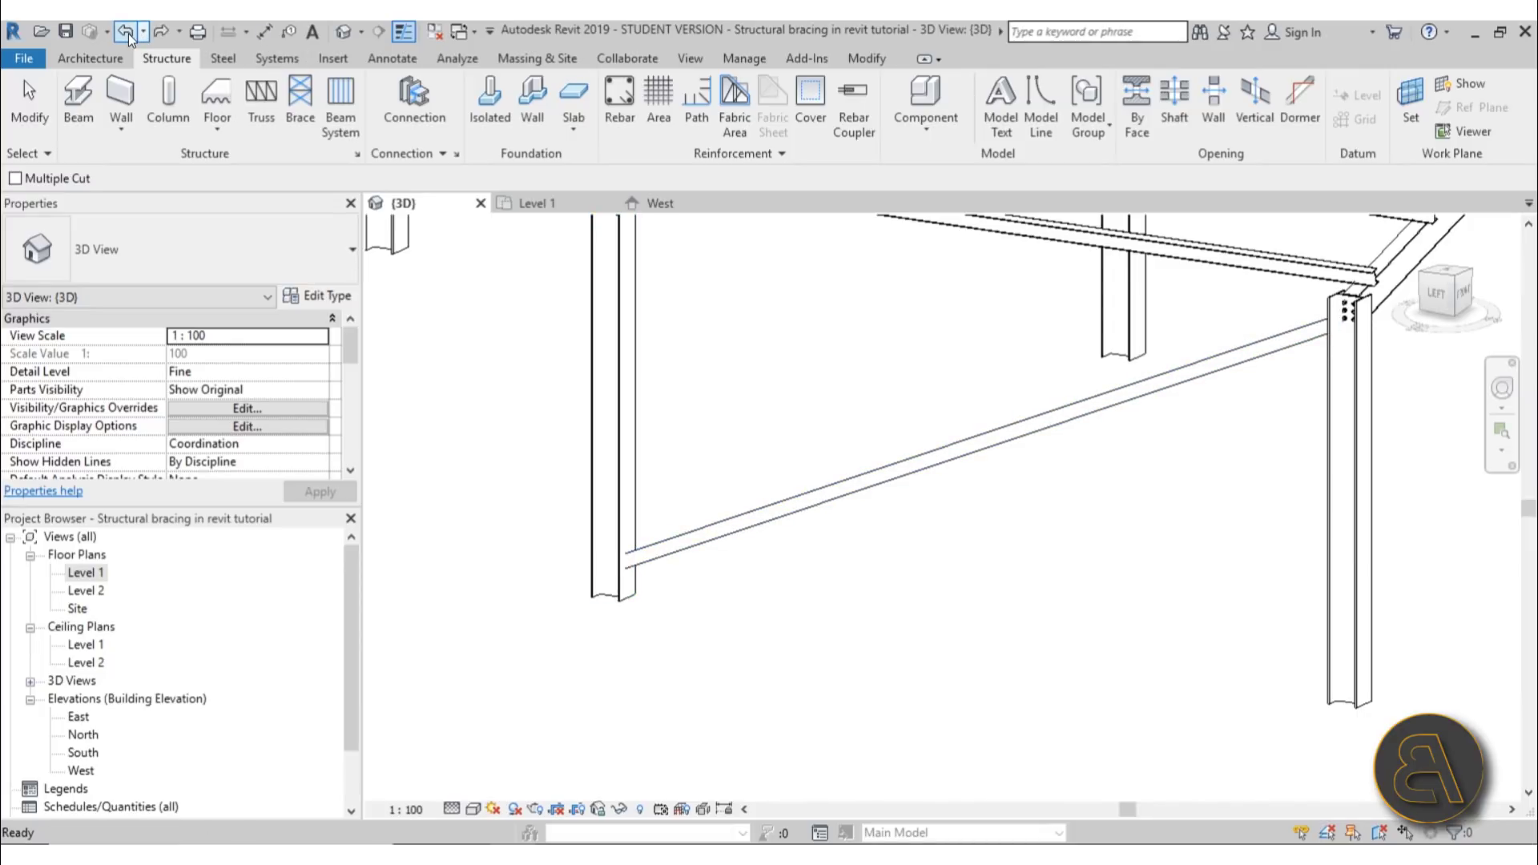
scroll(637, 544, "up", 4)
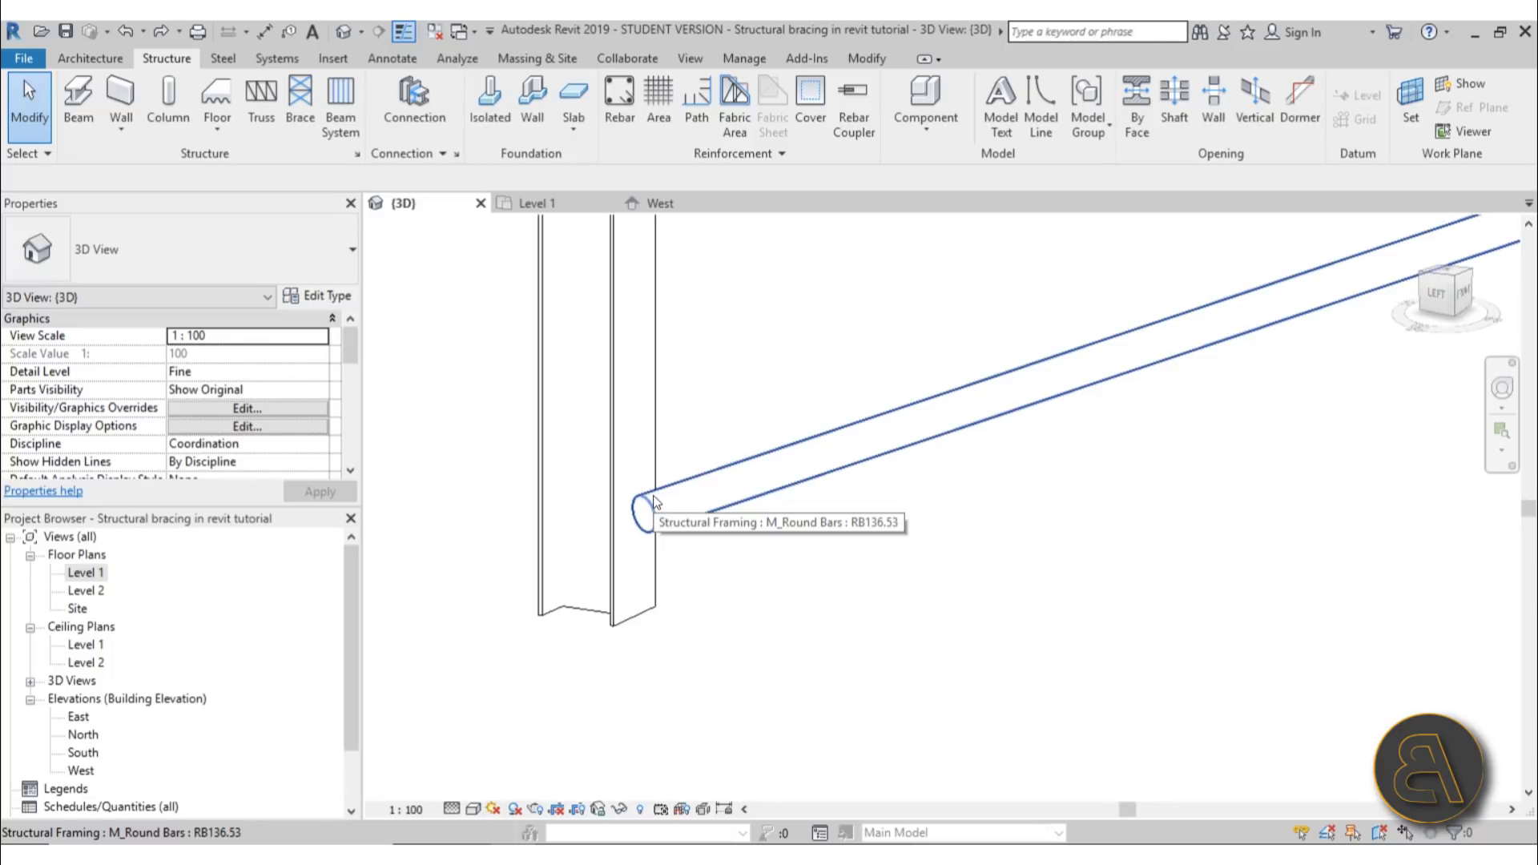
- Join the UC305x305x97 column and RB136.53 brace with a Generic Connection
left_click(651, 445)
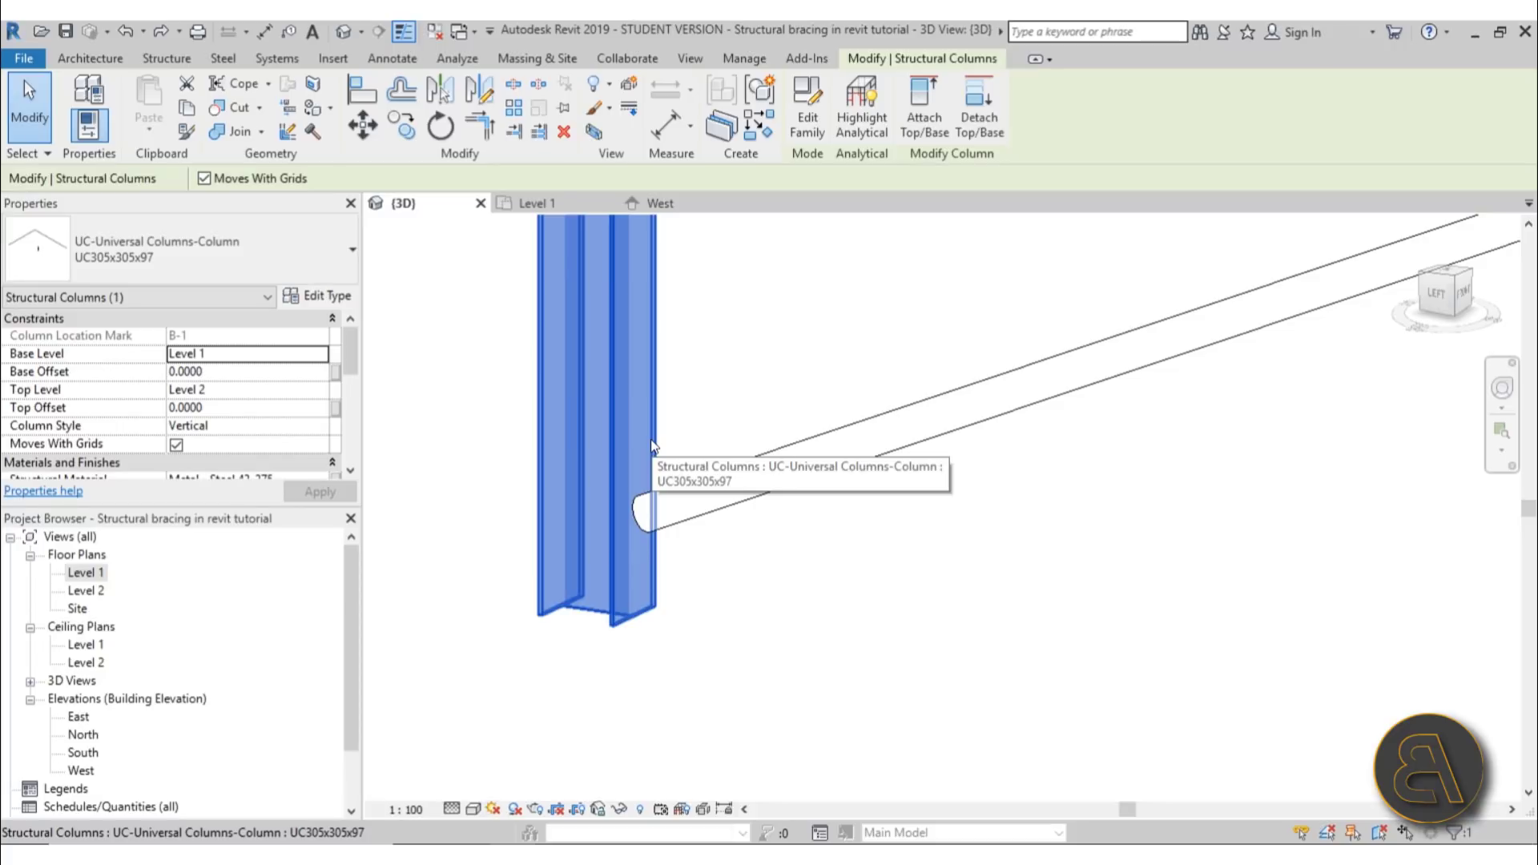
left_click(726, 471, "ctrl")
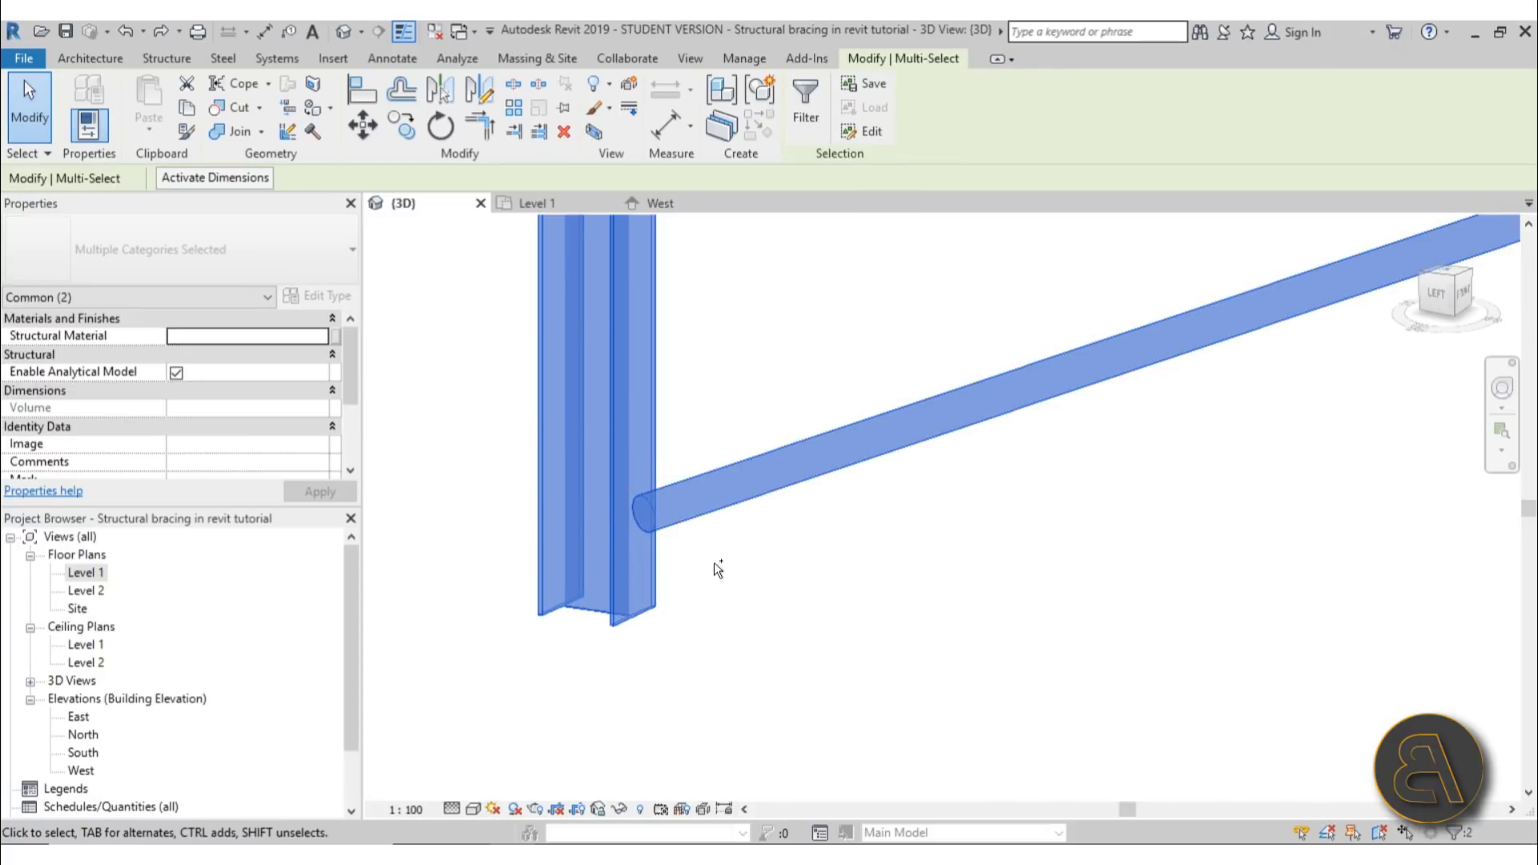
left_click(165, 59)
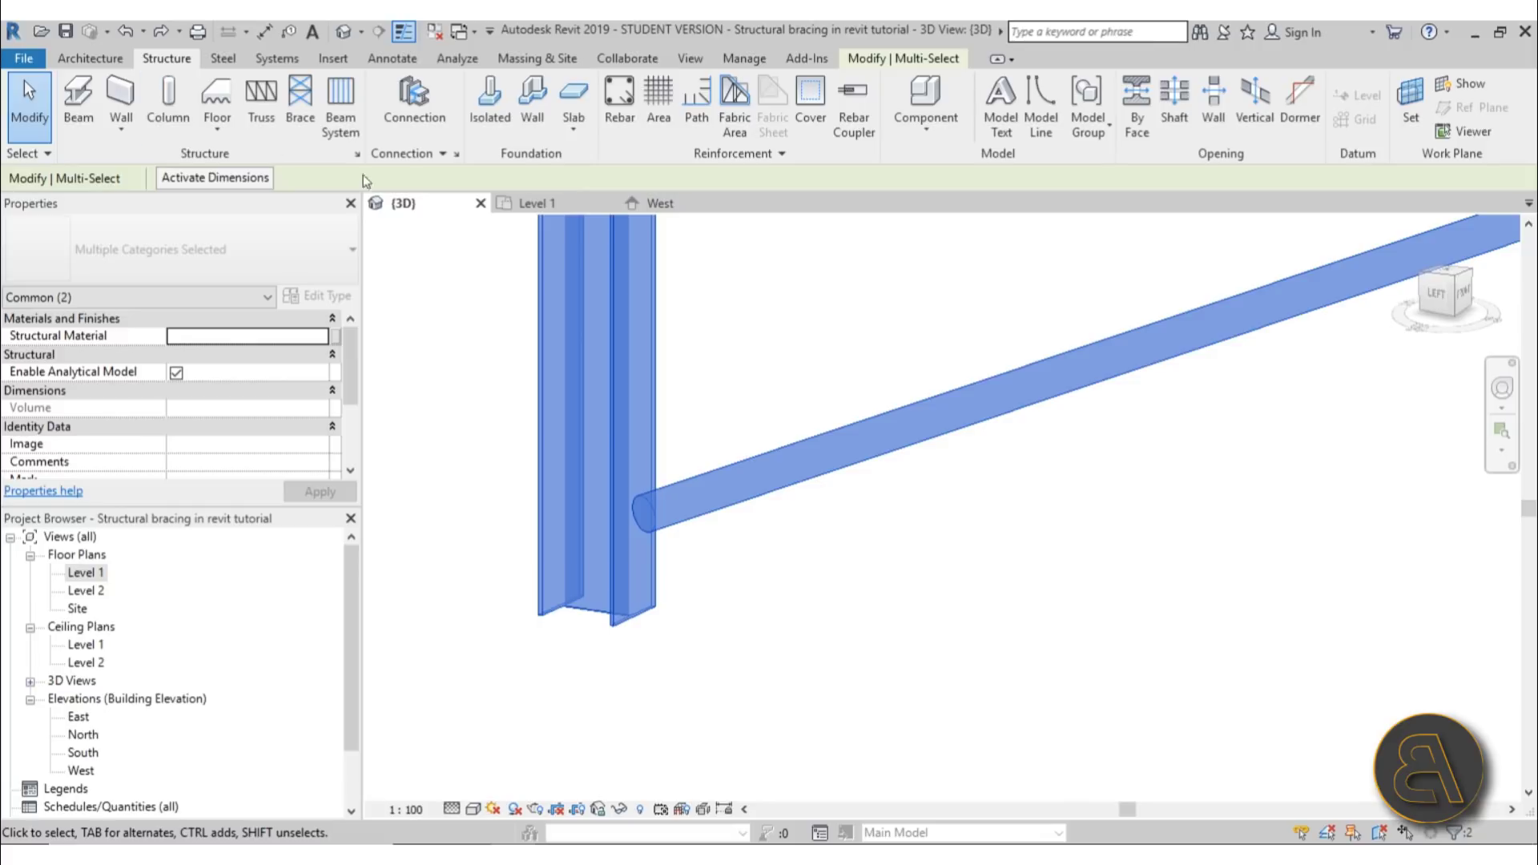
left_click(418, 121)
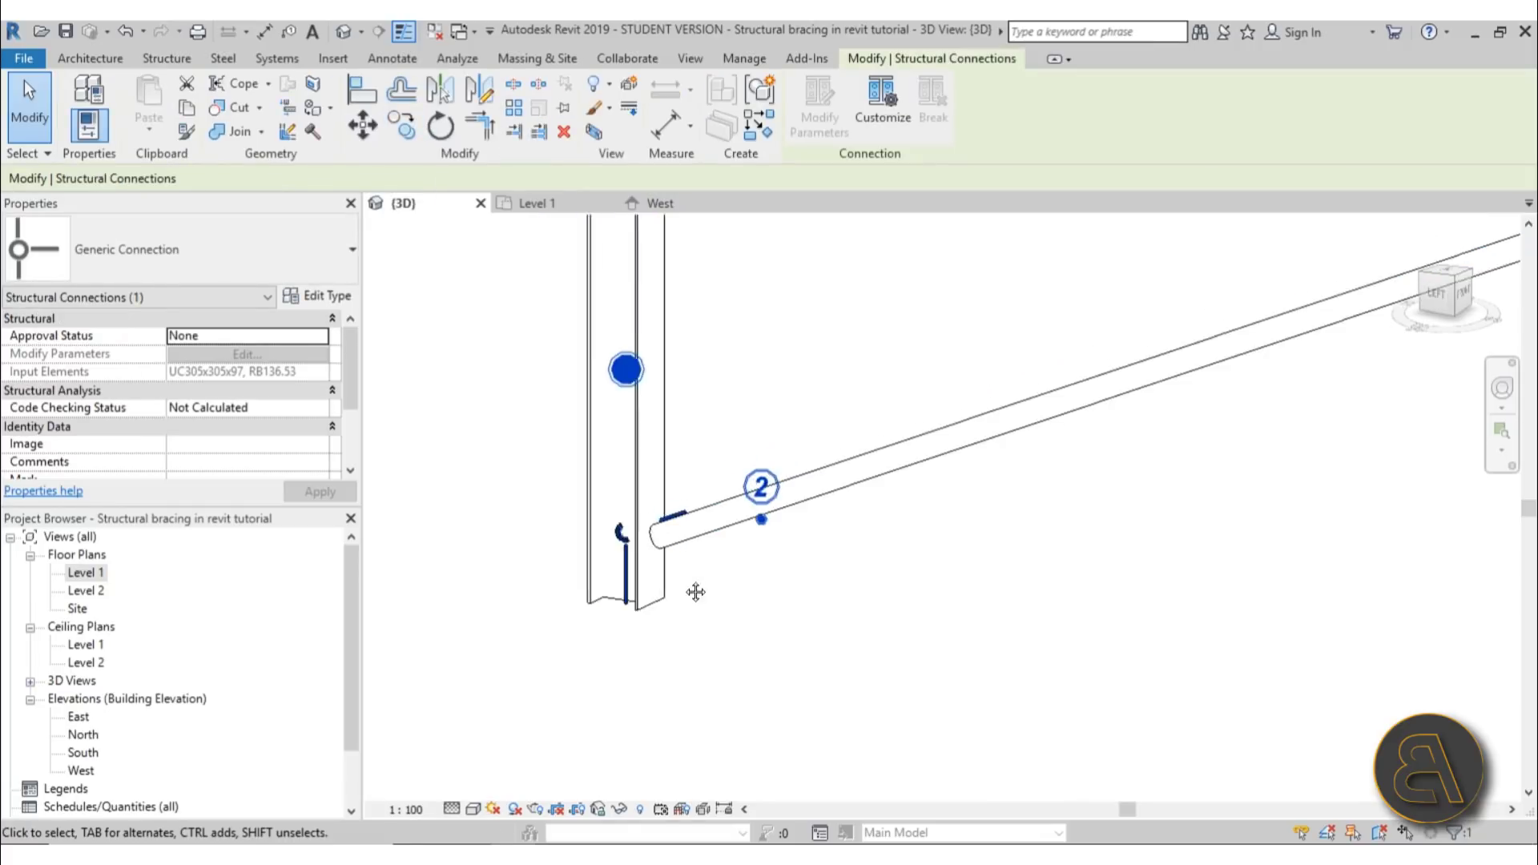
scroll(659, 341, "up", 4)
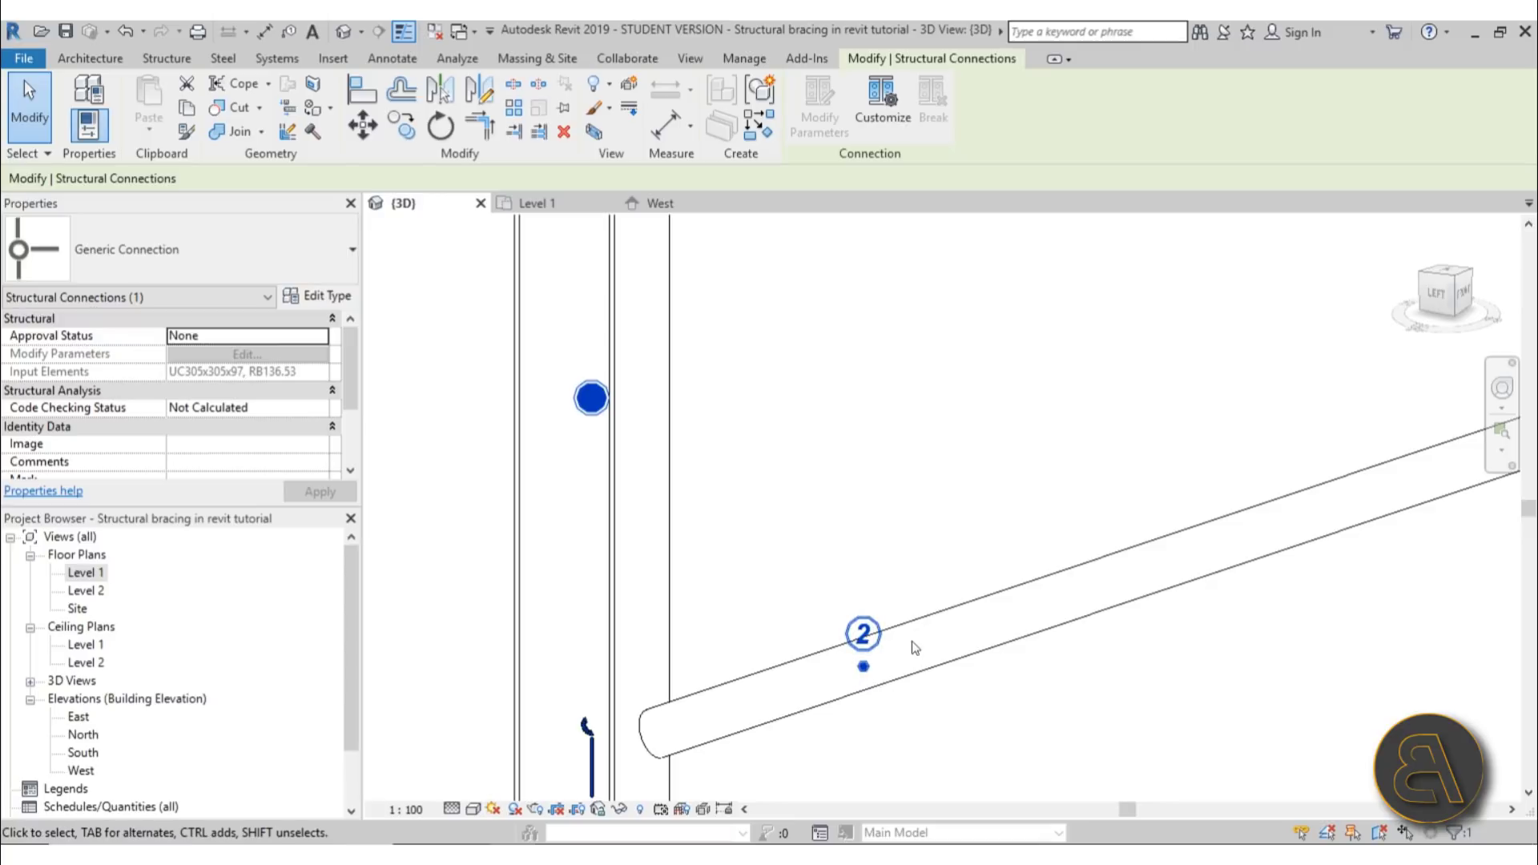
middle_click_drag(912, 641, 675, 638, "shift")
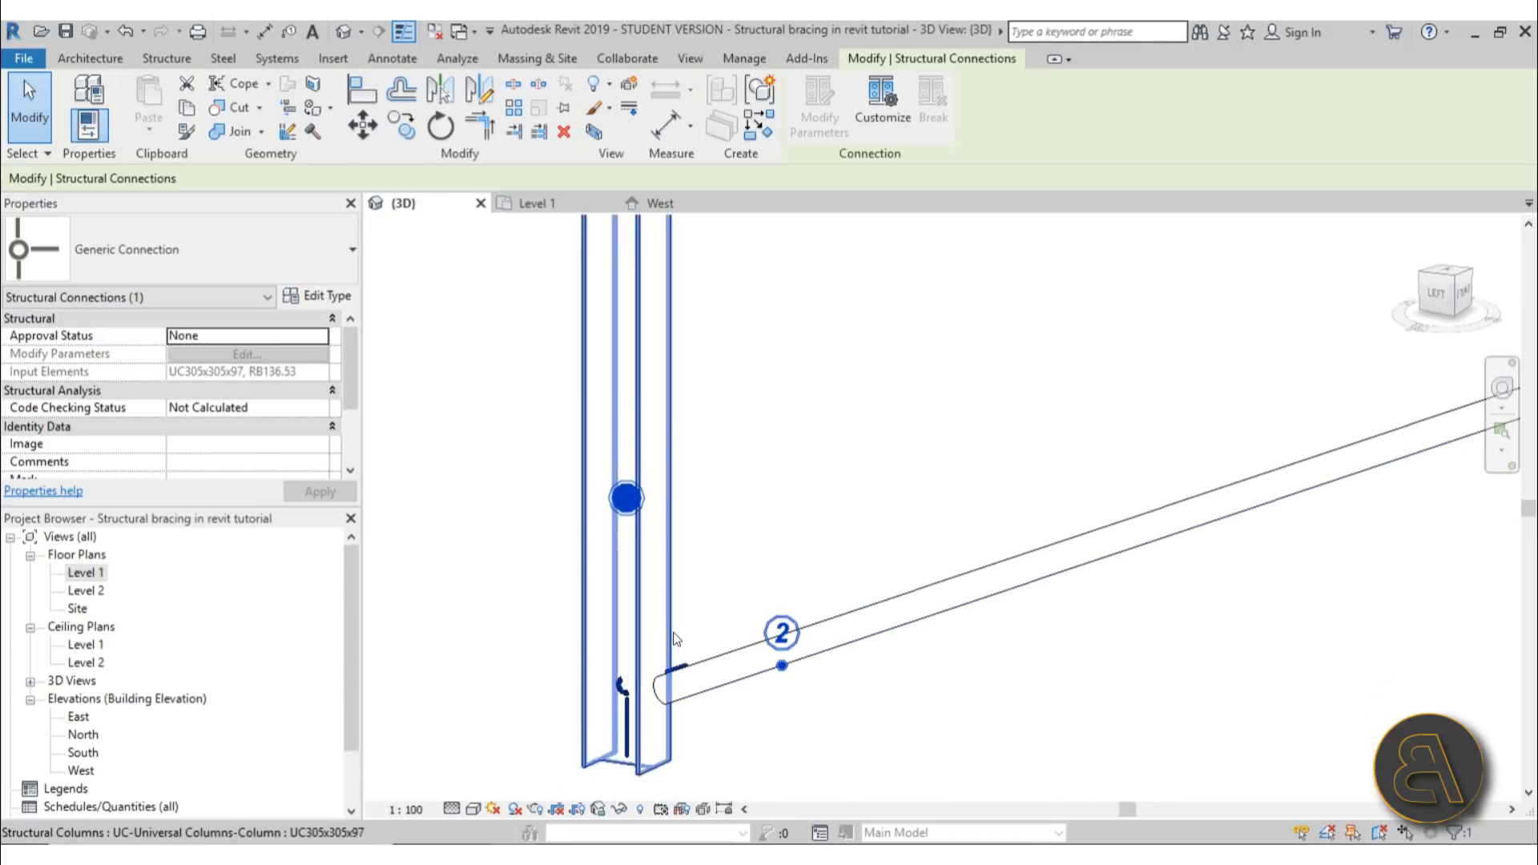
- Make the brace primary, then the column primary again, and open the connection type list
left_click(782, 667)
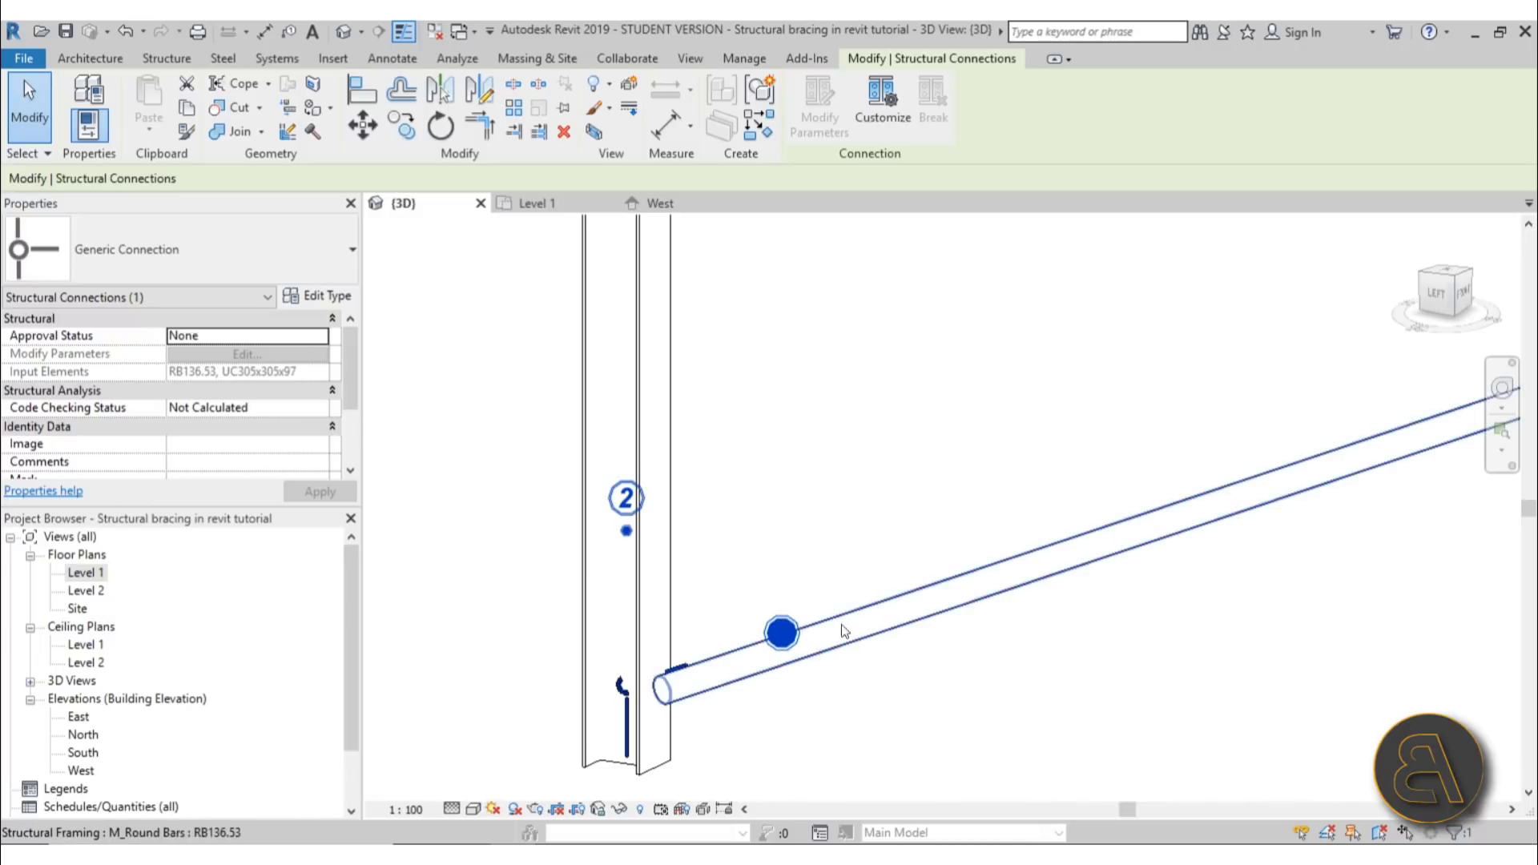
left_click(627, 531)
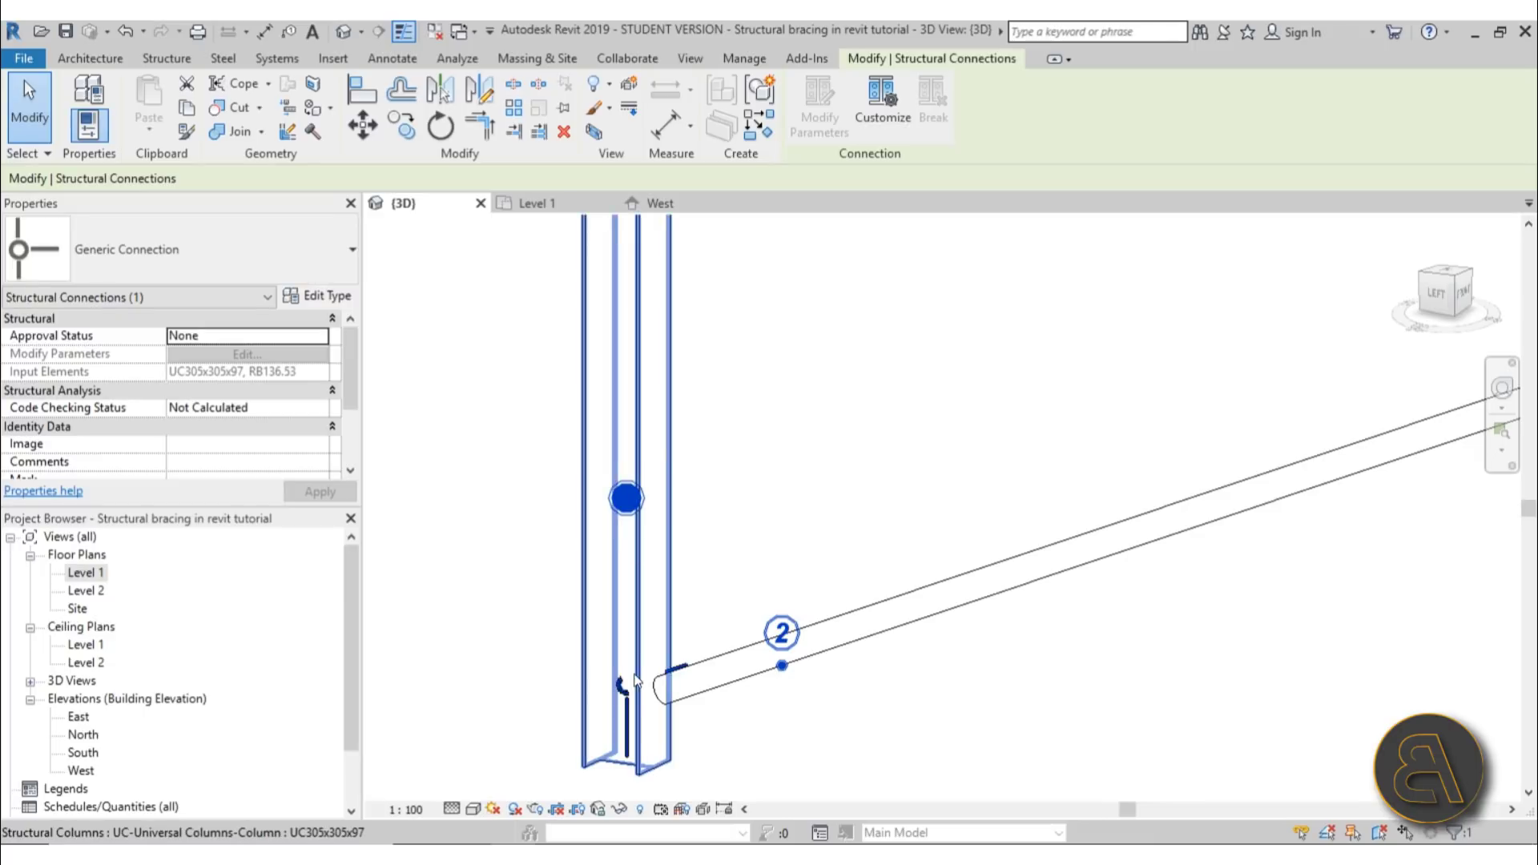
middle_click_drag(653, 685, 613, 561)
scroll(614, 601, "up", 2)
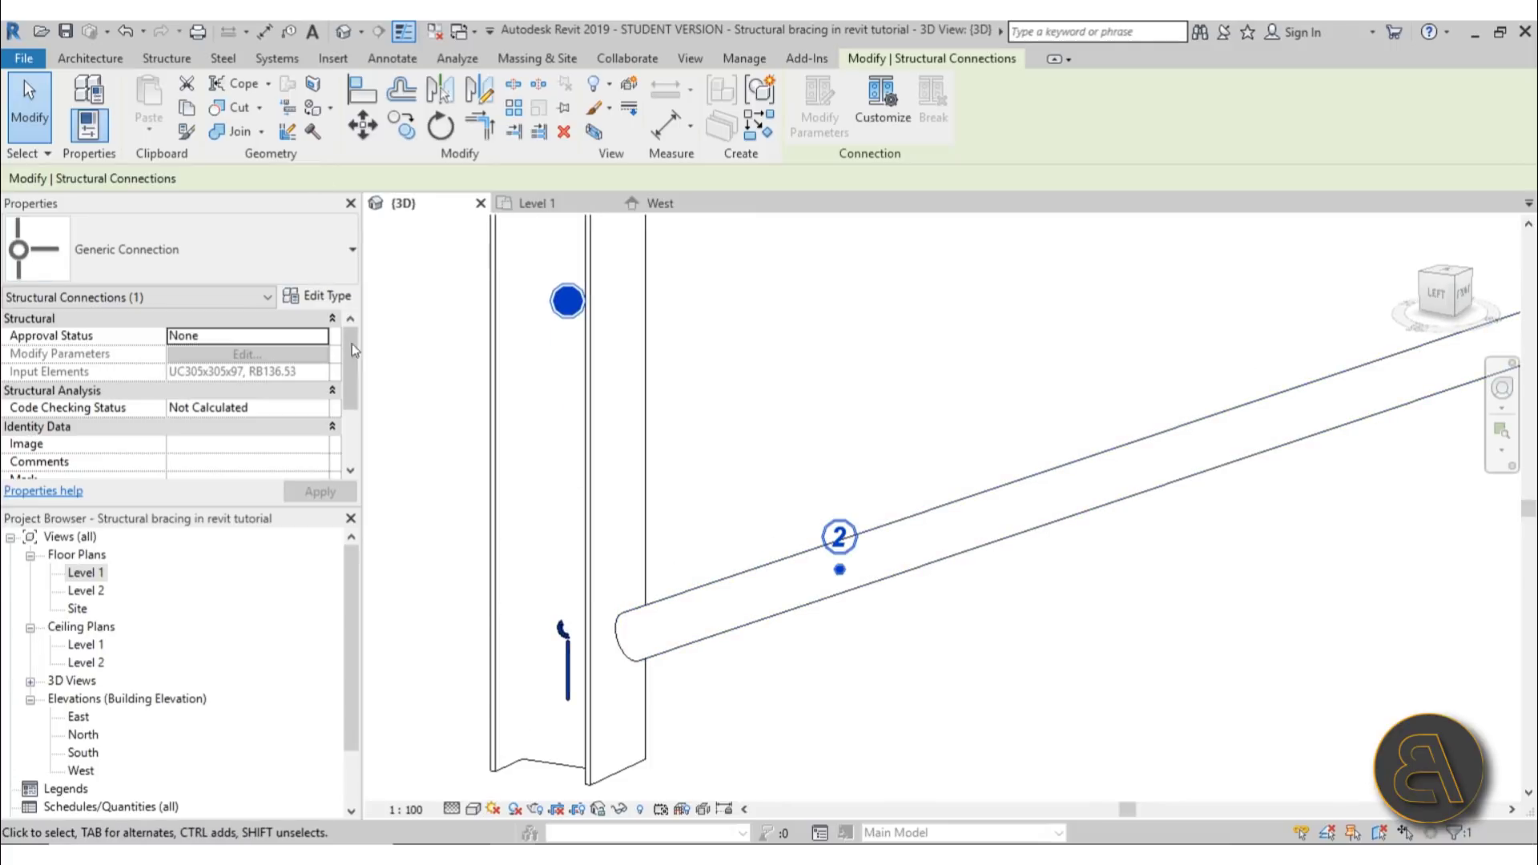
left_click(177, 250)
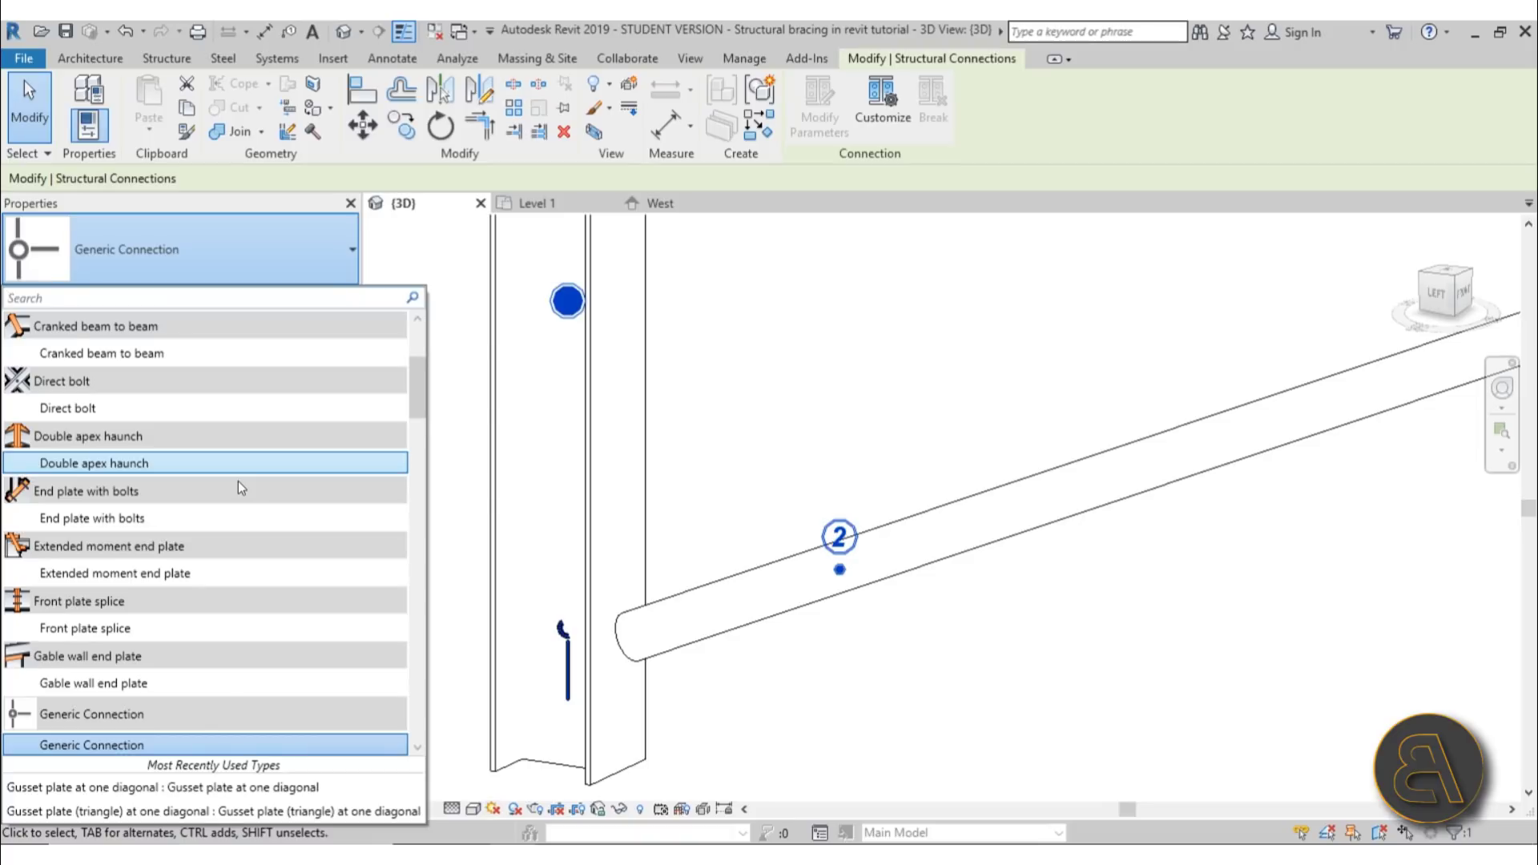
- Scroll the connection type list down to the Single tube brace angle & kidney hole entry
scroll(236, 485, "down", 10)
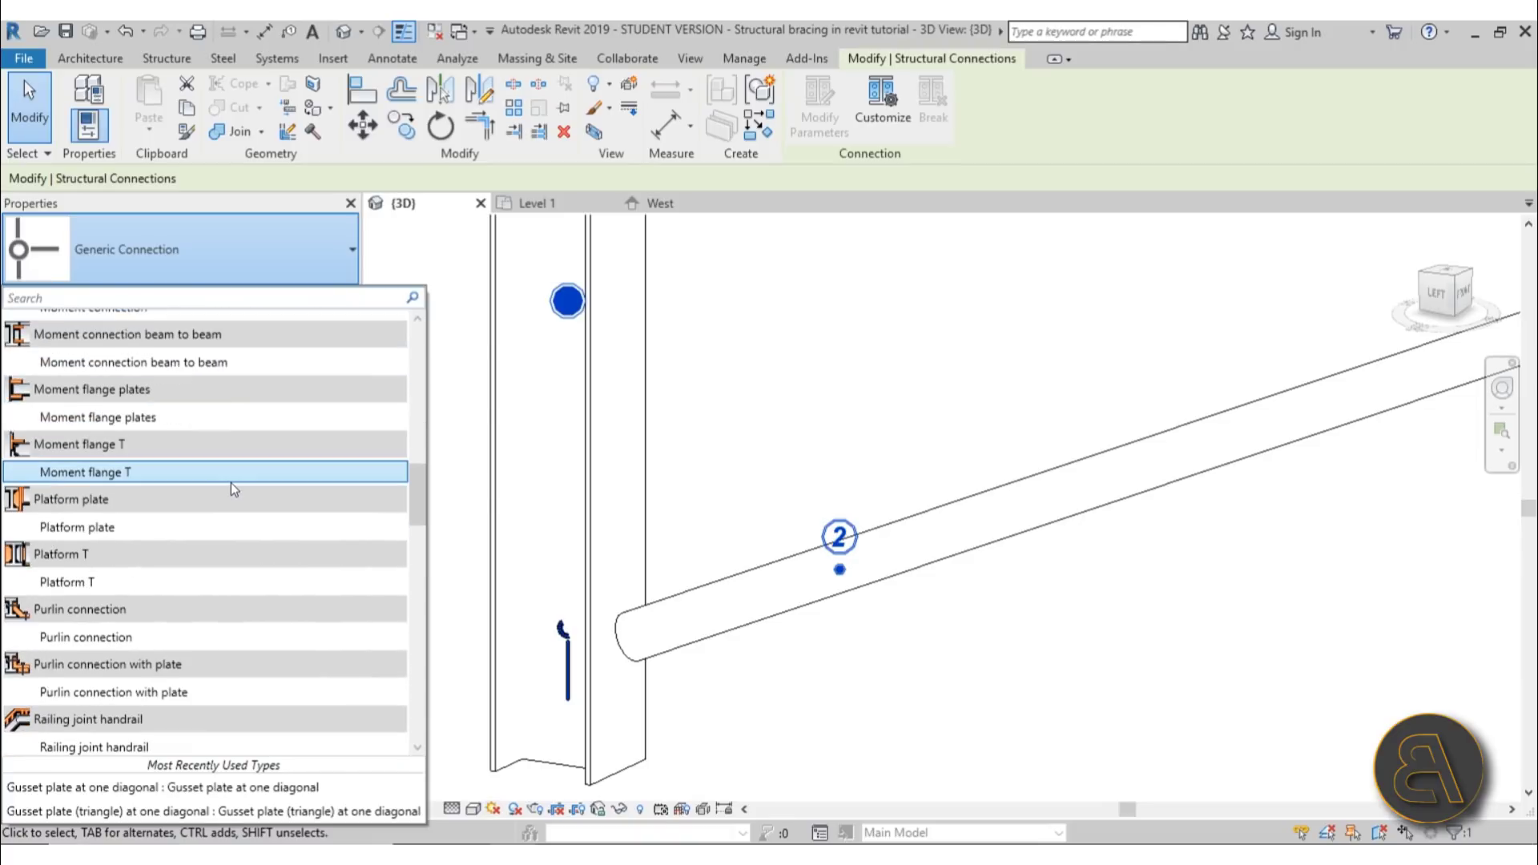
scroll(231, 482, "down", 6)
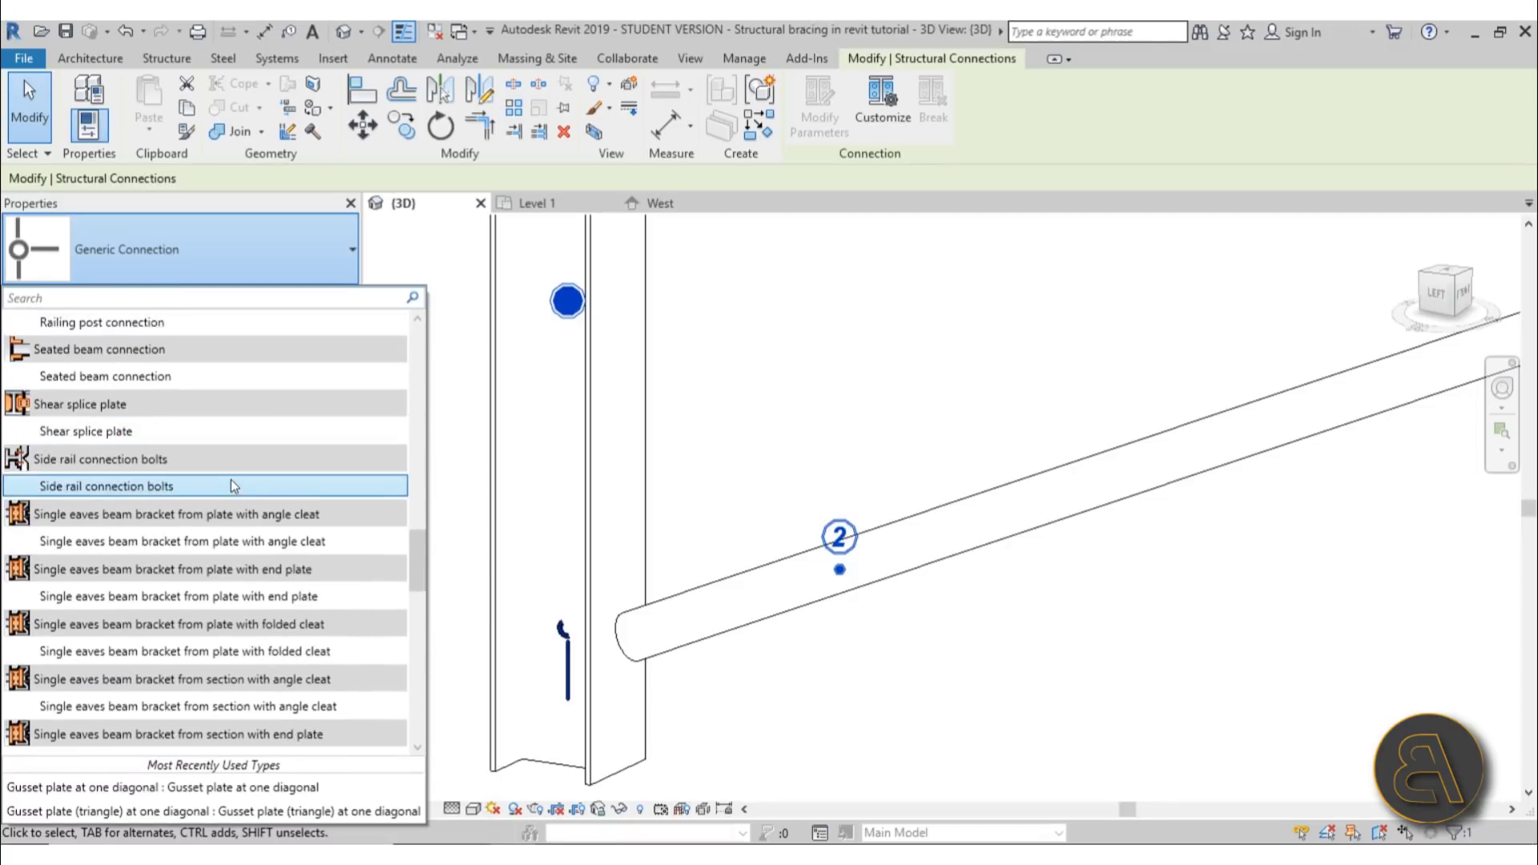
scroll(231, 483, "down", 5)
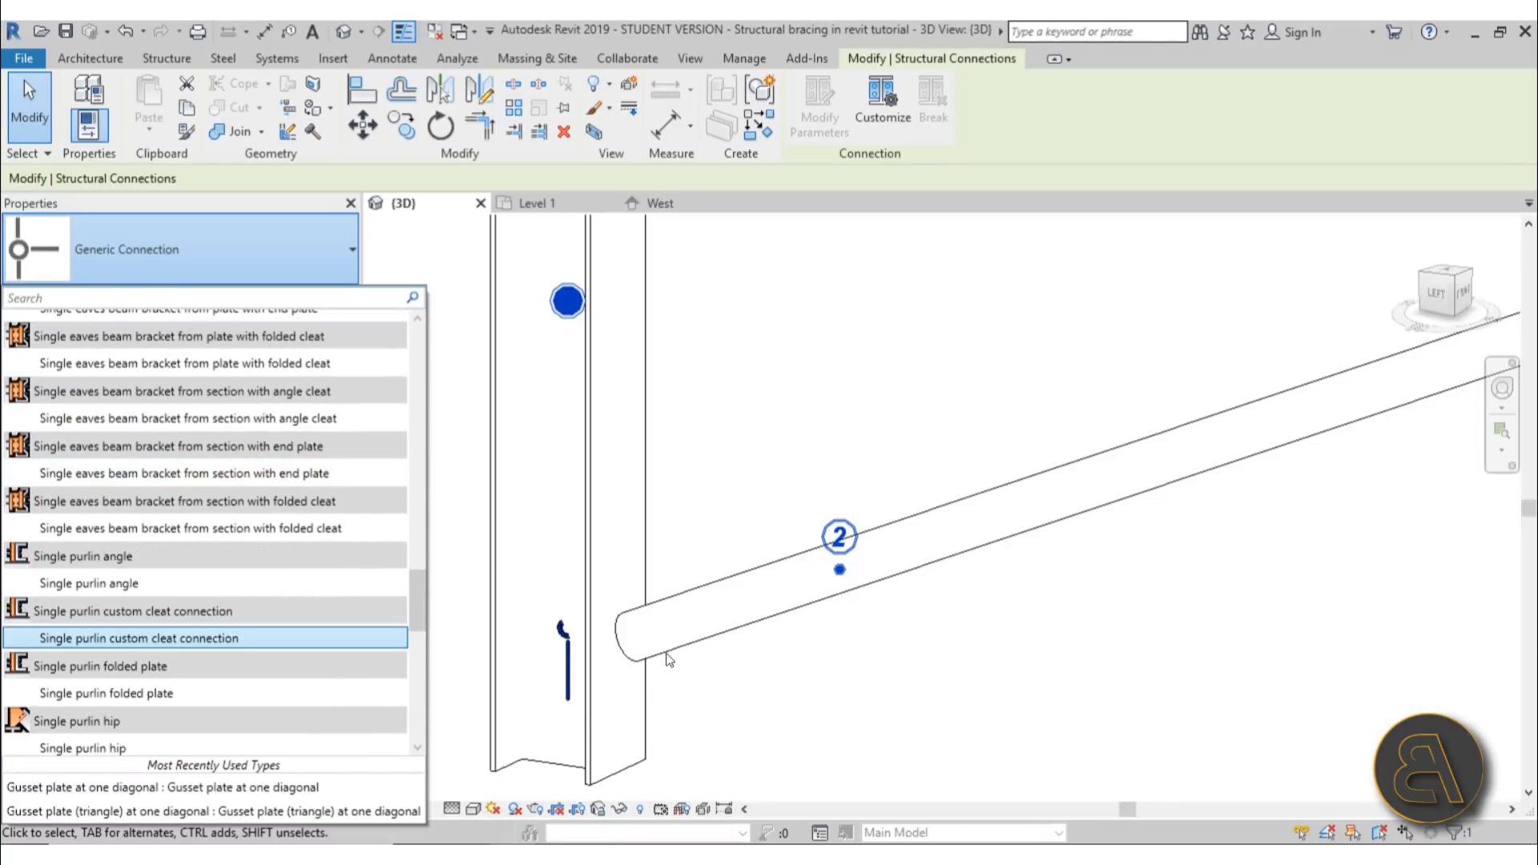
scroll(223, 392, "down", 3)
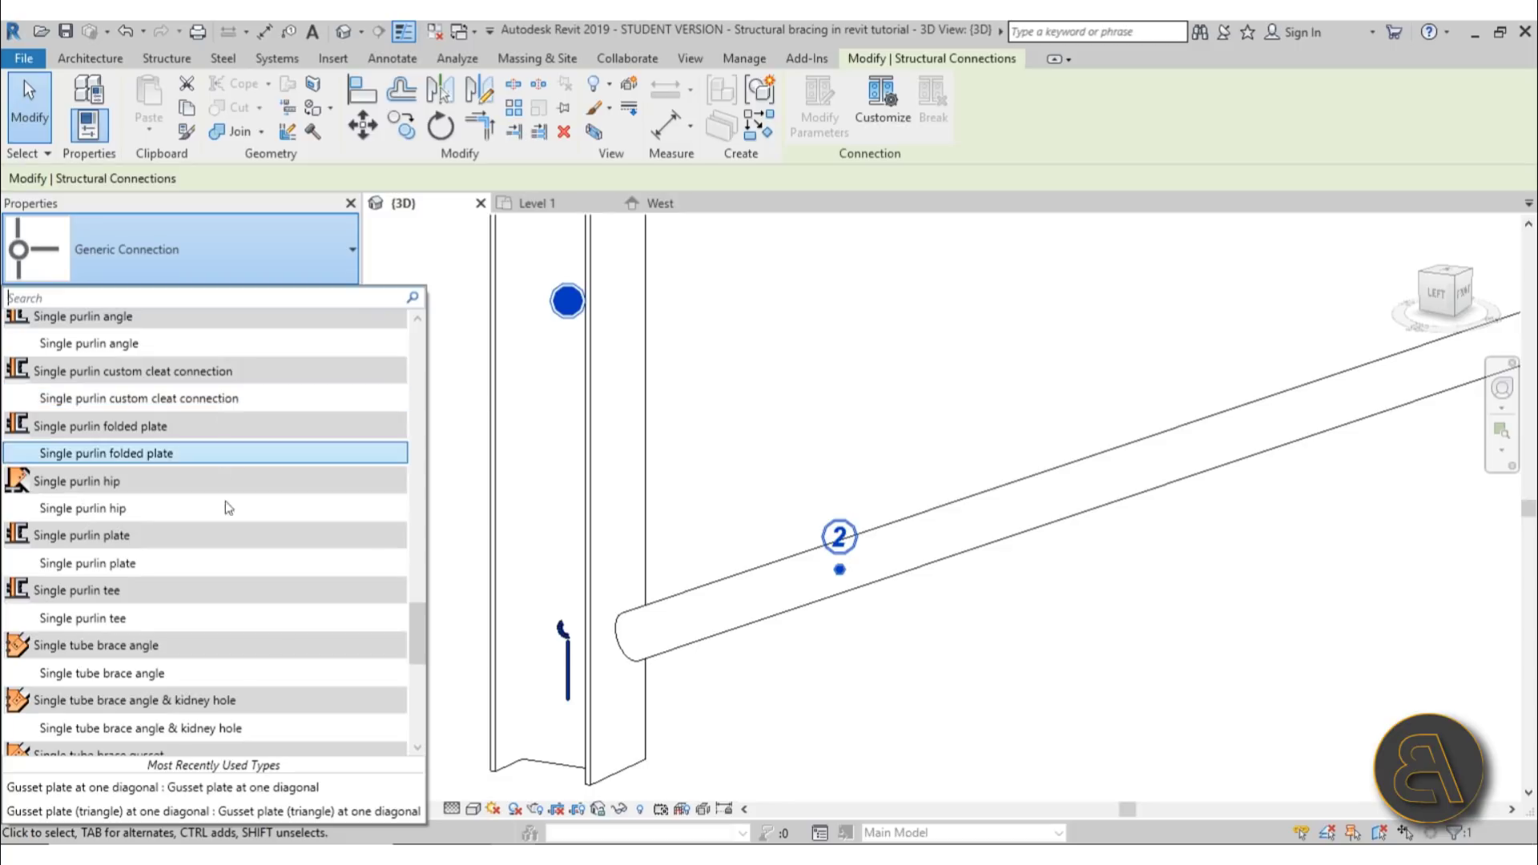
scroll(250, 477, "down", 2)
scroll(256, 444, "down", 1)
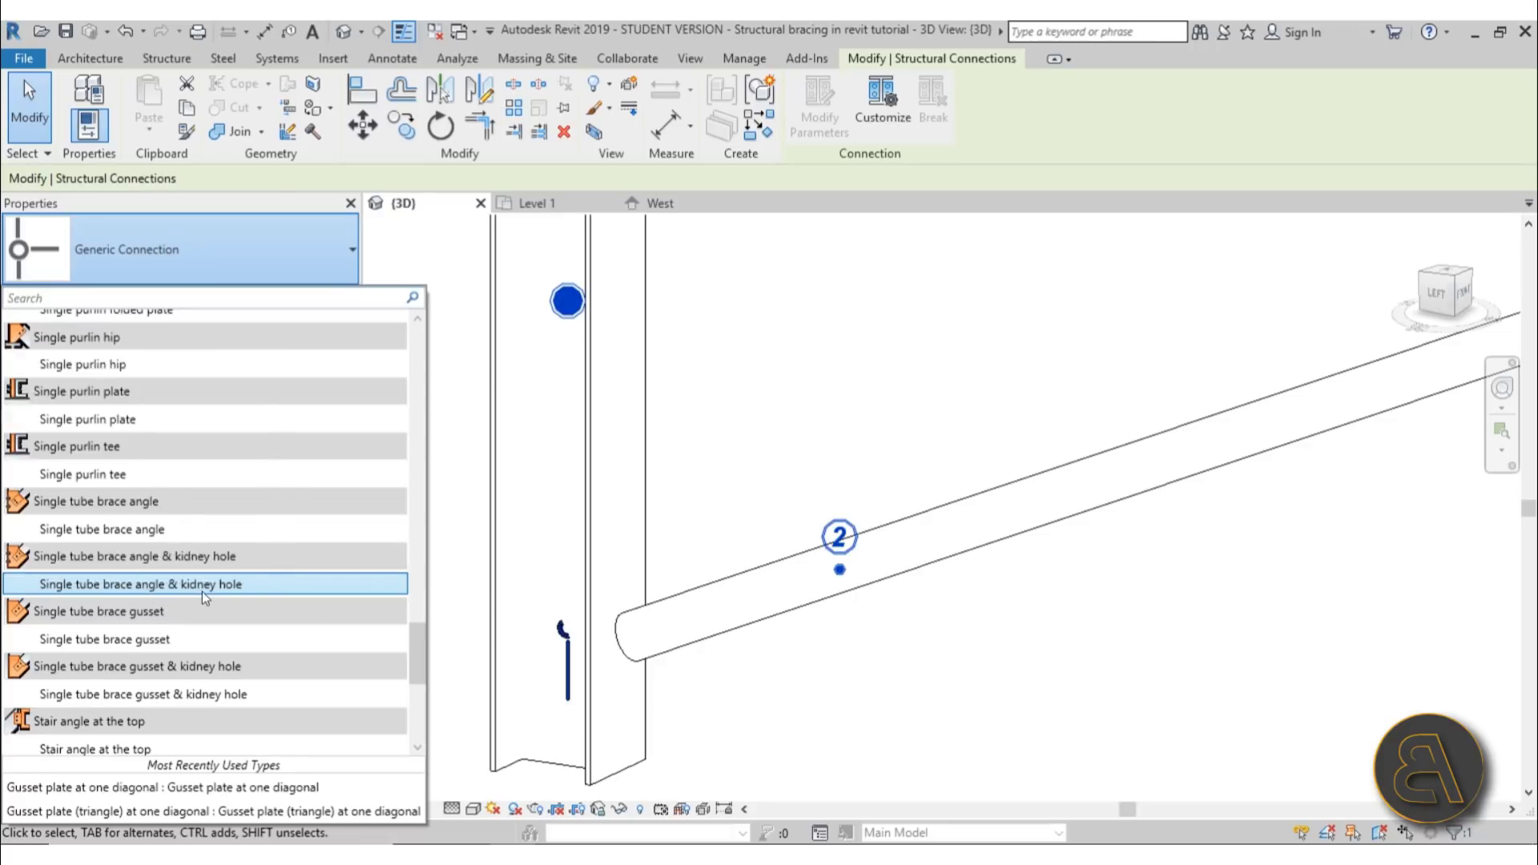
mouse_move(222, 589)
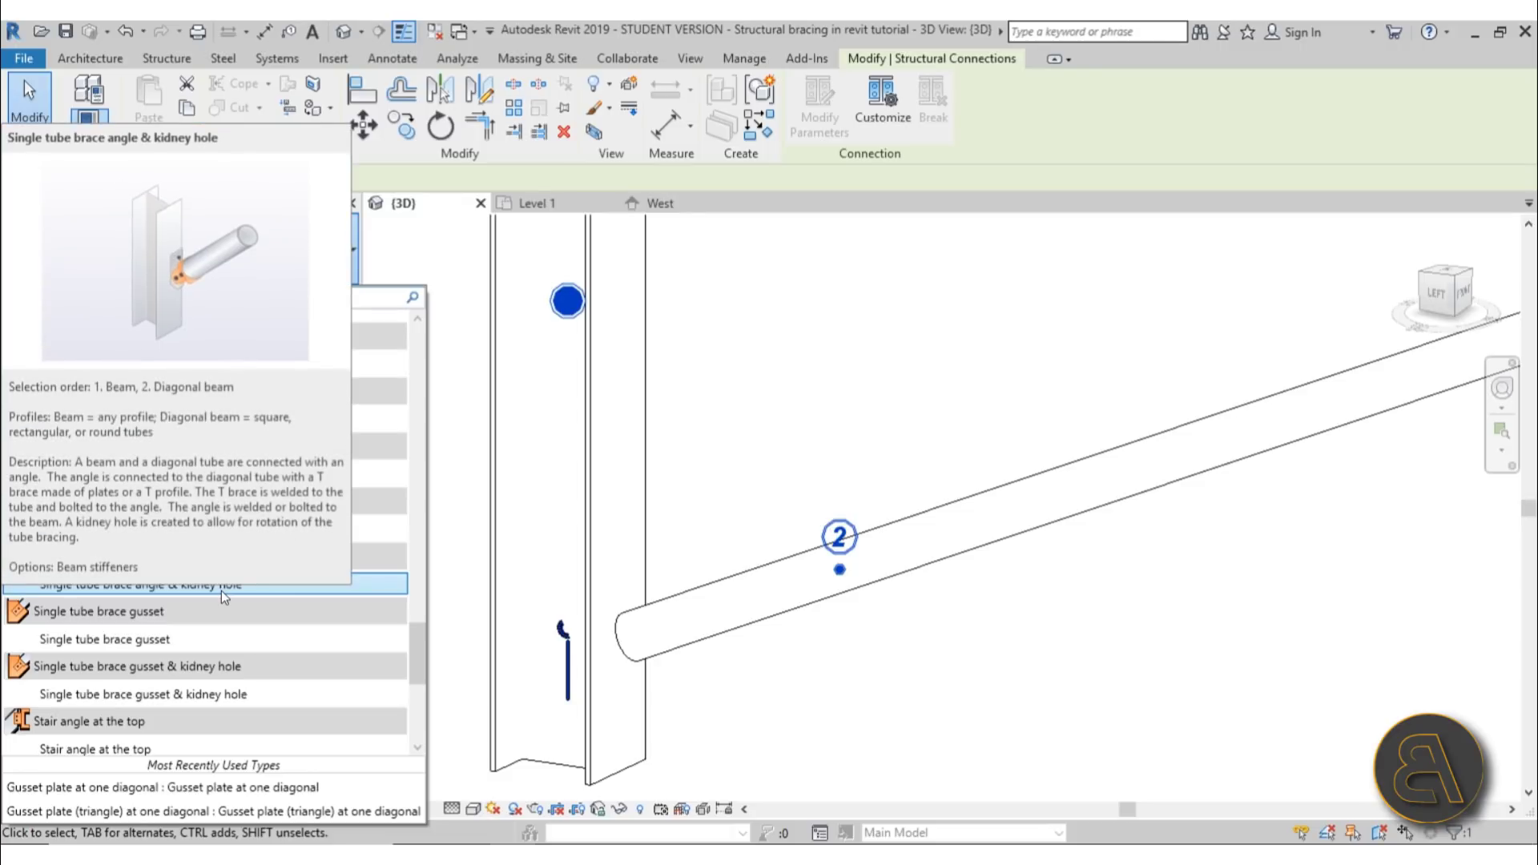
- Apply the Single tube brace angle & kidney hole type to the column-brace connection
left_click(221, 589)
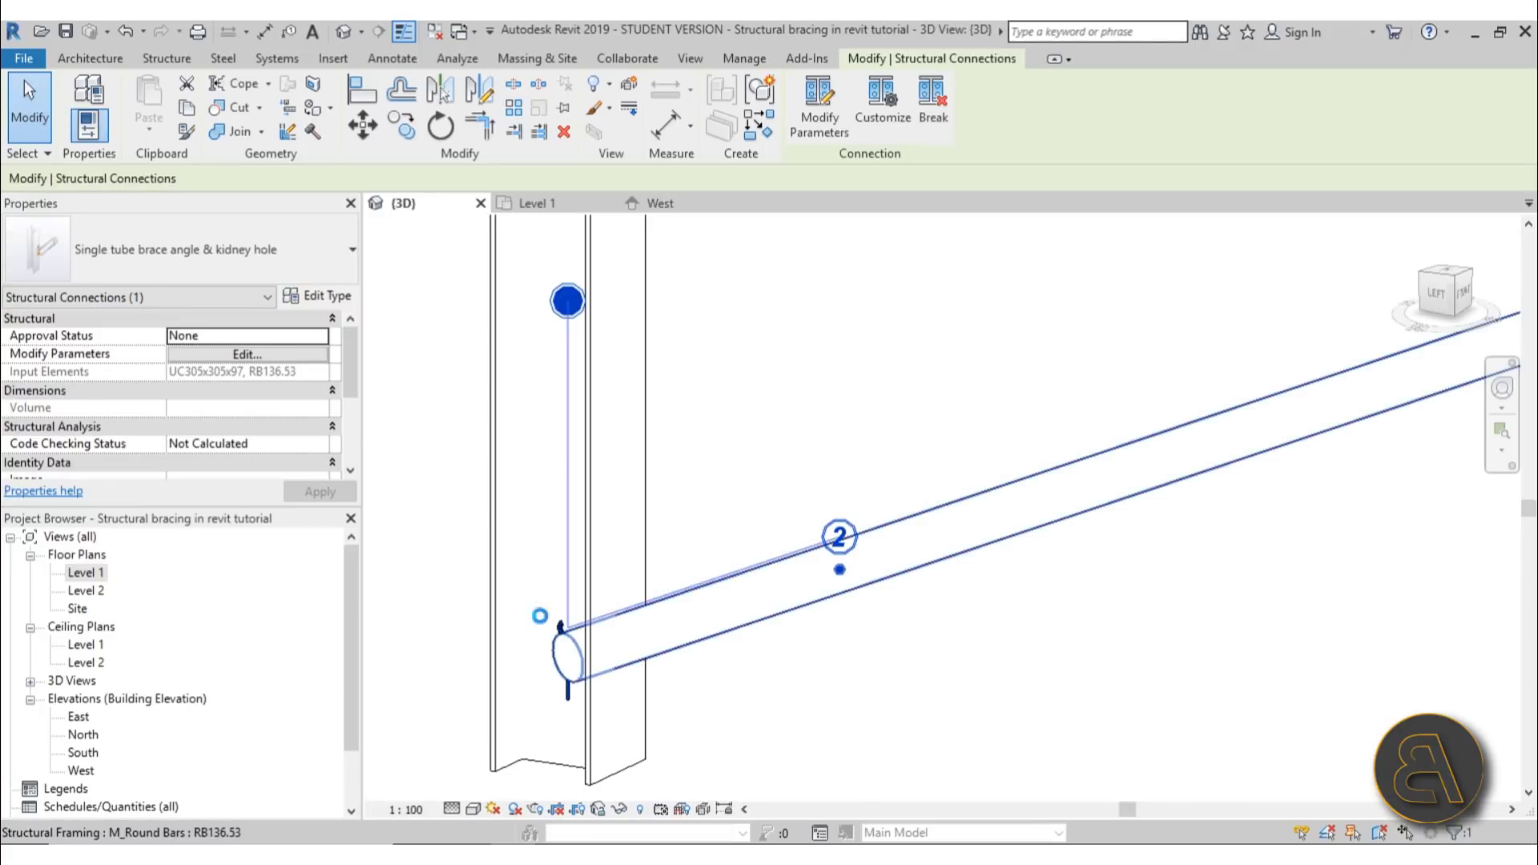
scroll(651, 625, "up", 3)
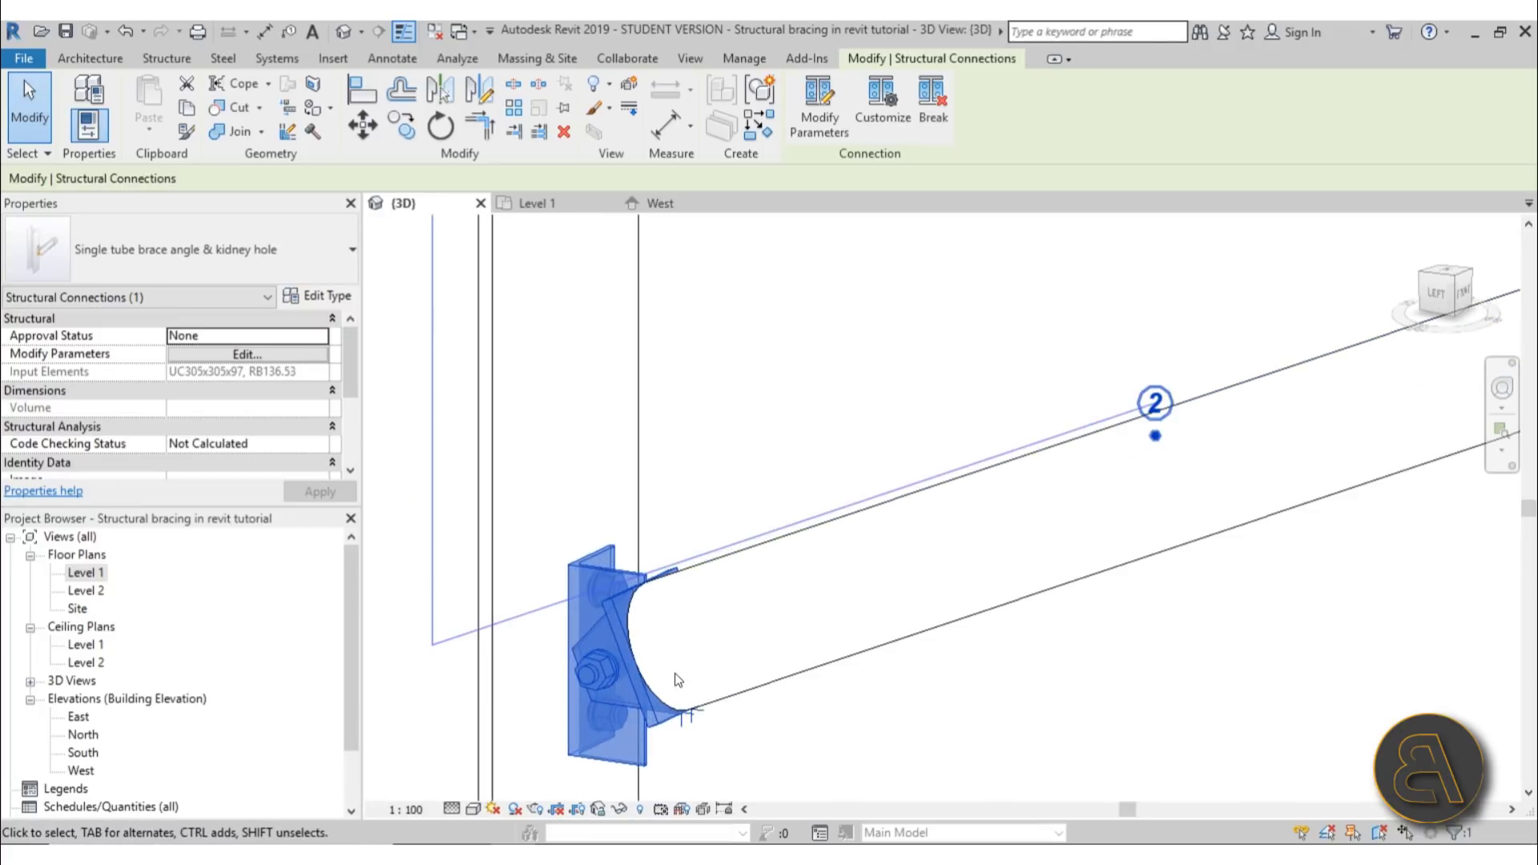
scroll(609, 452, "up", 1)
scroll(605, 539, "up", 1)
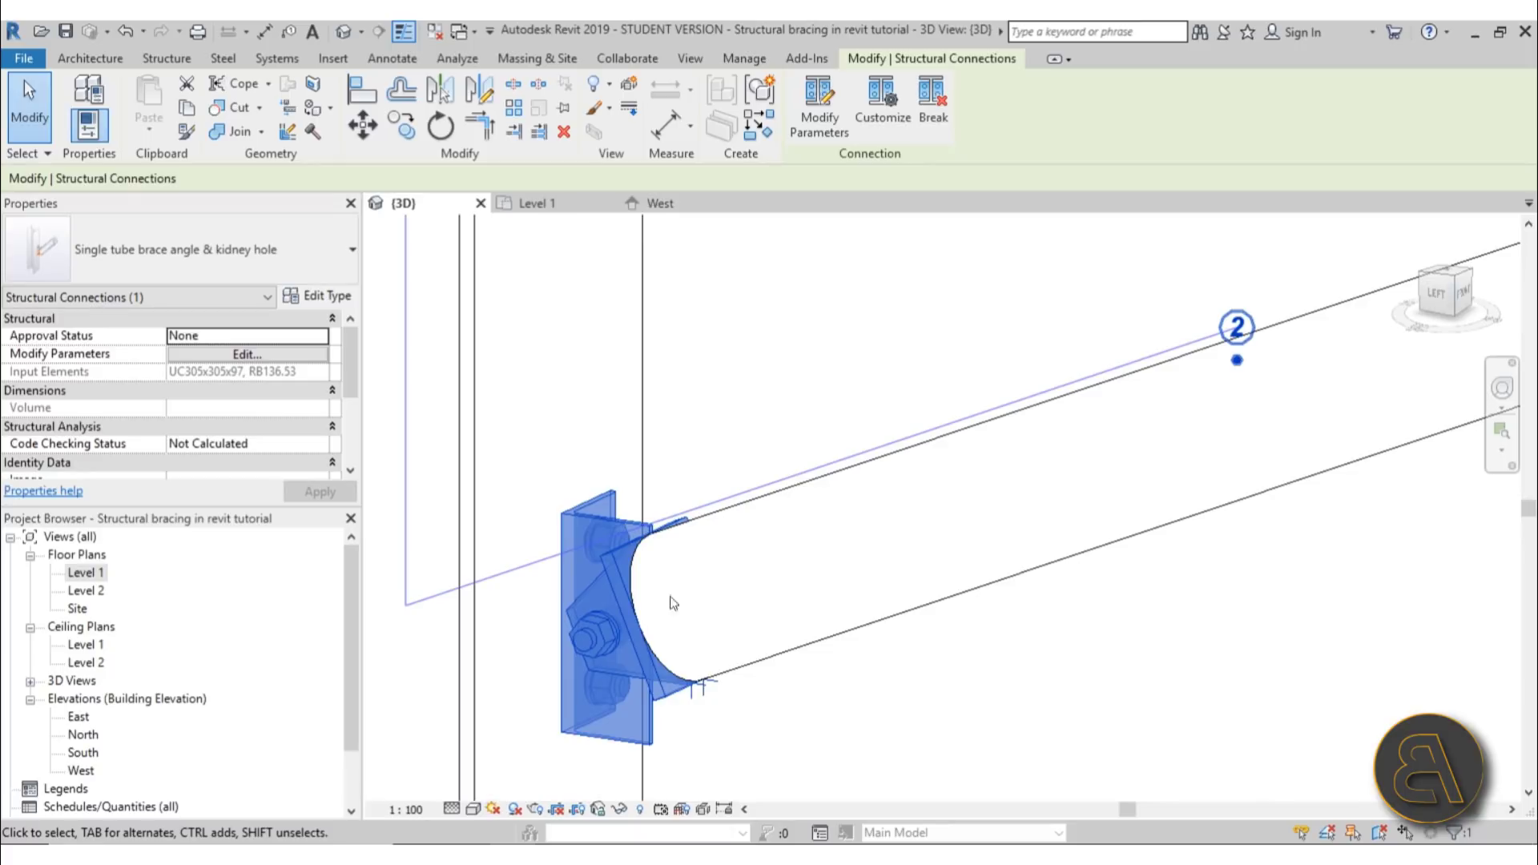
scroll(676, 601, "up", 3)
left_click(757, 251)
- Orbit and zoom the view toward the round-bar brace's joint at the other column
scroll(641, 483, "down", 5)
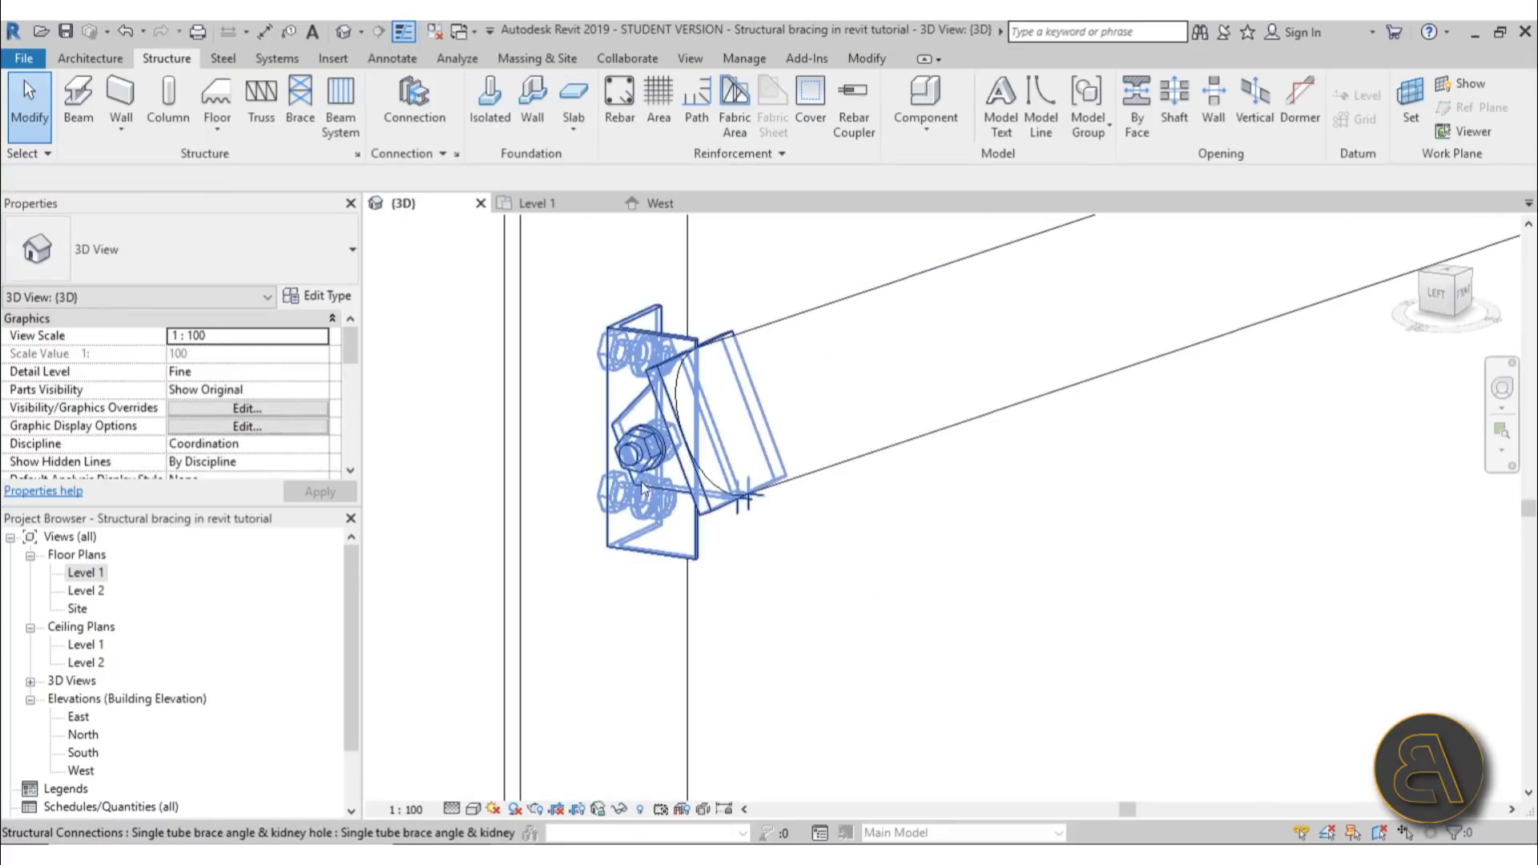
middle_click_drag(641, 483, 910, 636, "shift")
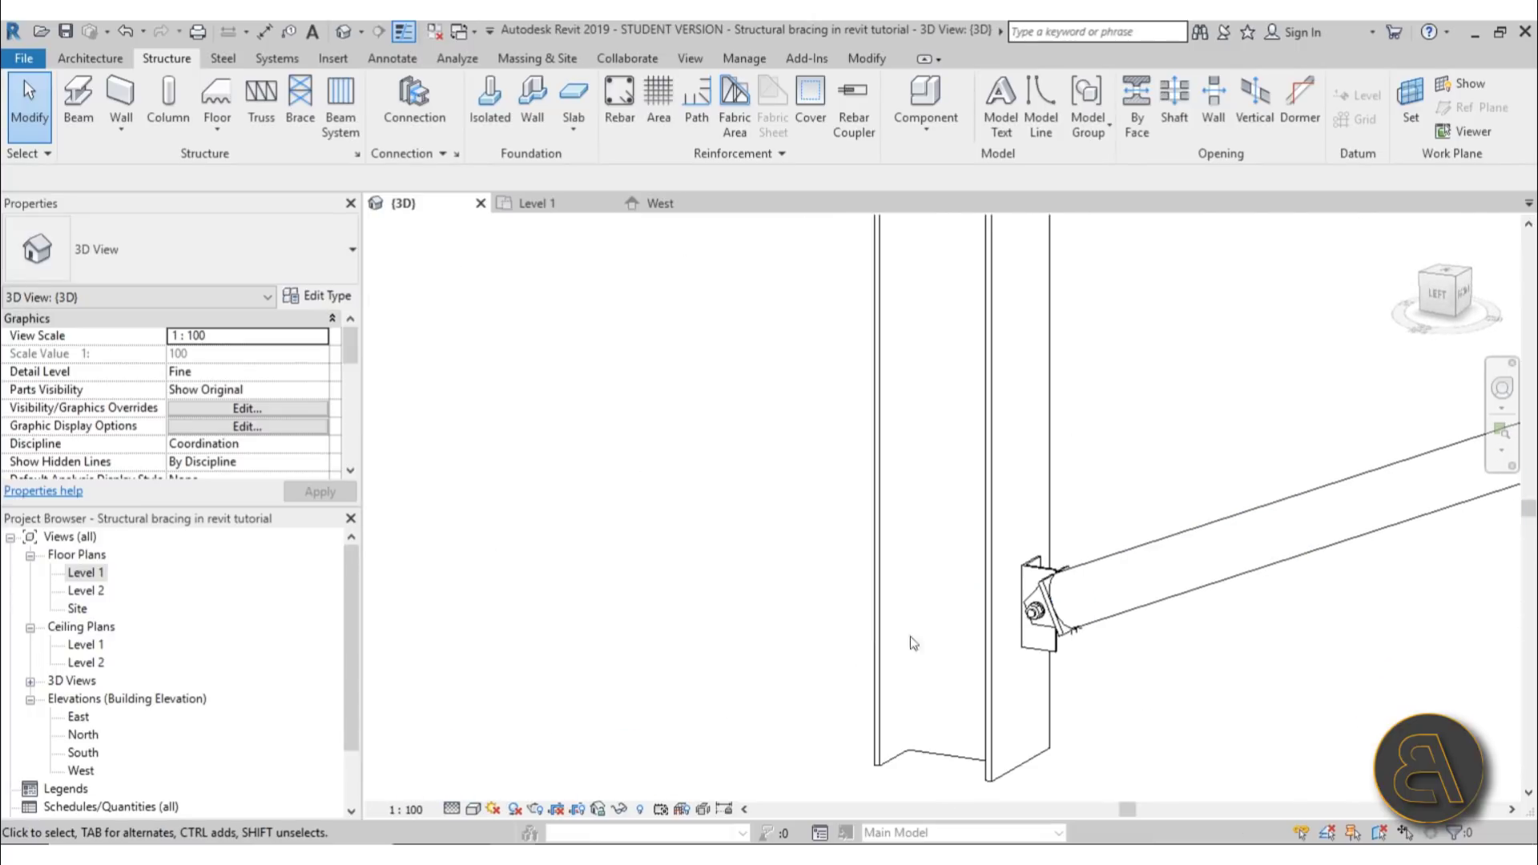
left_click(1037, 609)
middle_click_drag(1038, 609, 1120, 722, "shift")
scroll(628, 673, "down", 2)
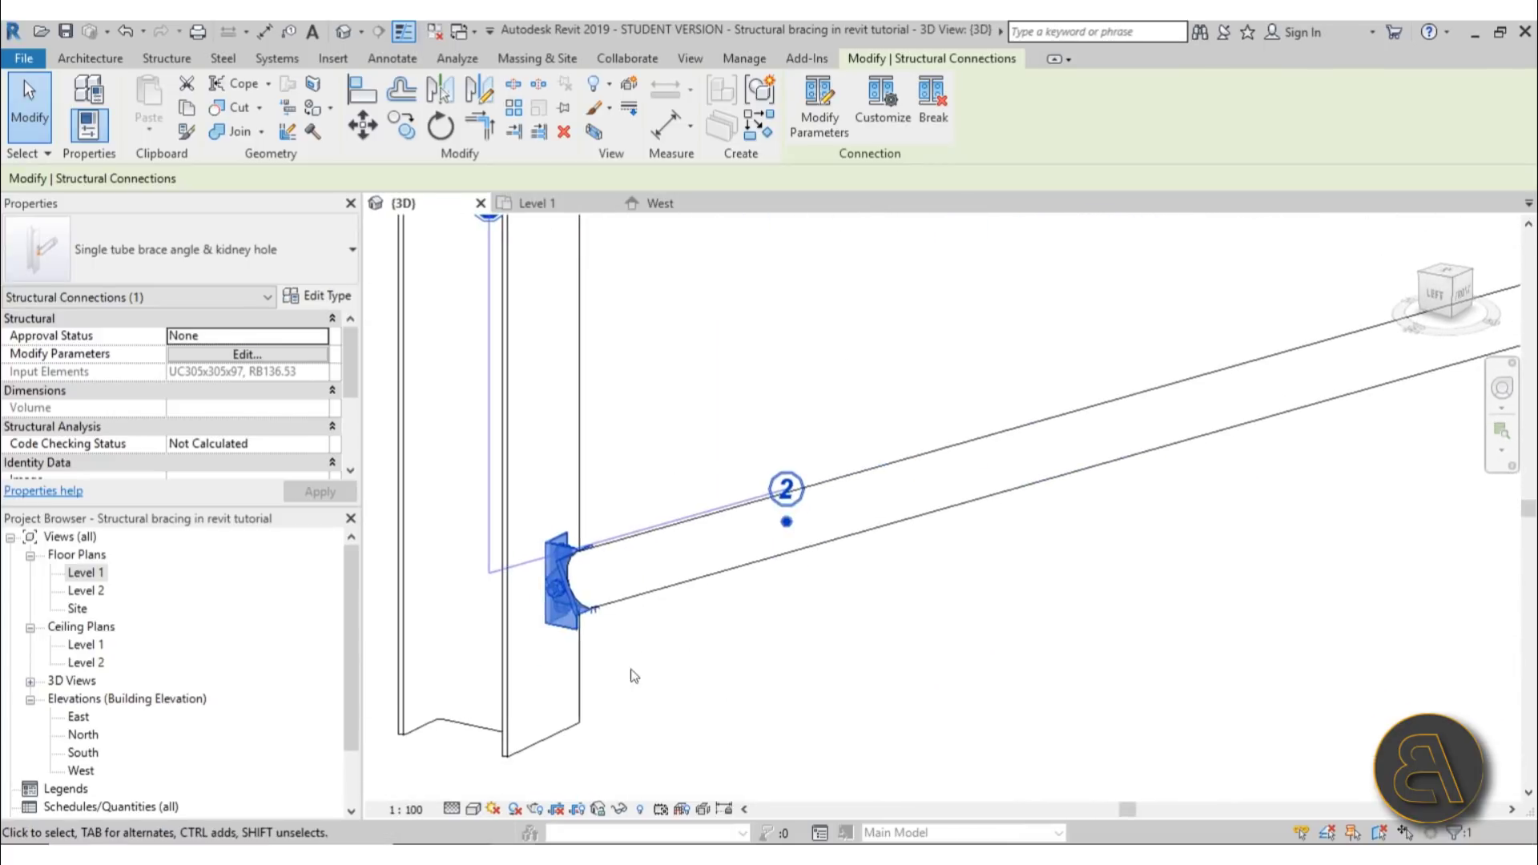
scroll(628, 673, "up", 3)
scroll(609, 632, "down", 6)
middle_click_drag(572, 616, 828, 566, "shift")
- Create a structural connection between the second column and the round-bar brace
scroll(1000, 468, "up", 5)
left_click(960, 516)
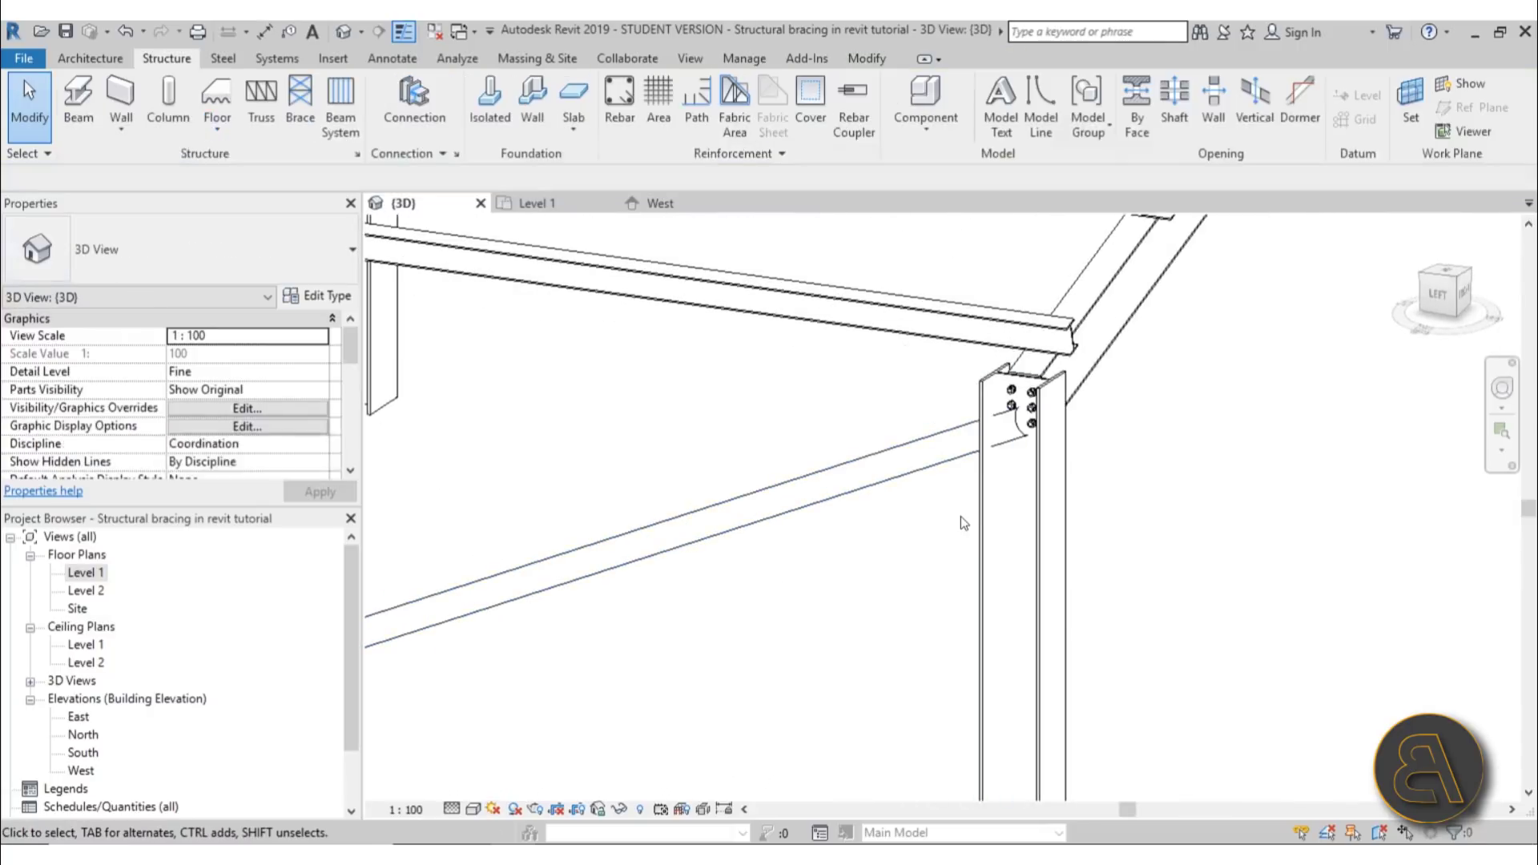
left_click(978, 502)
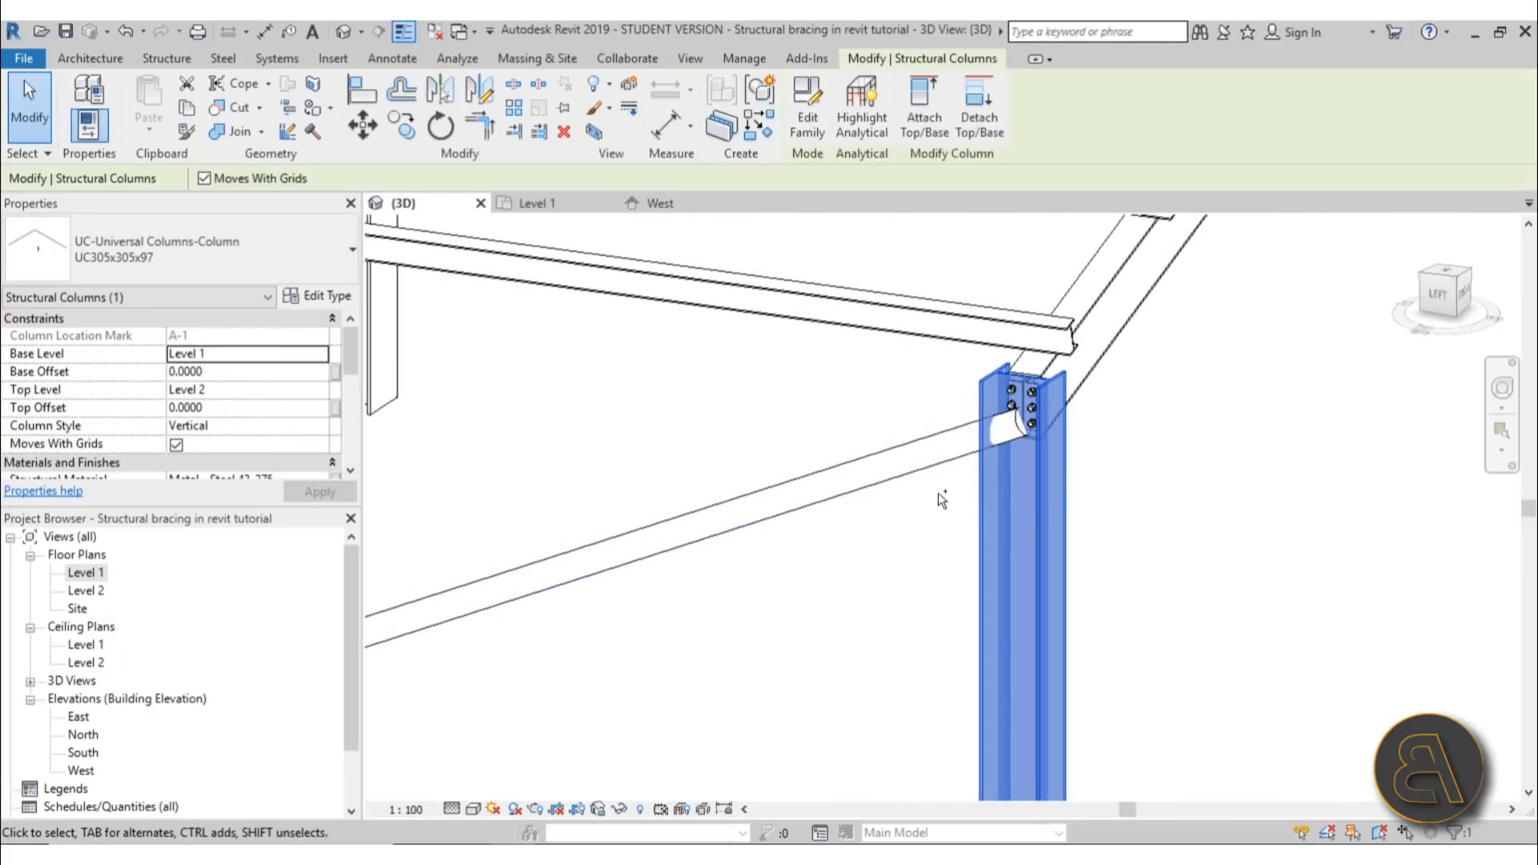
left_click(916, 476, "ctrl")
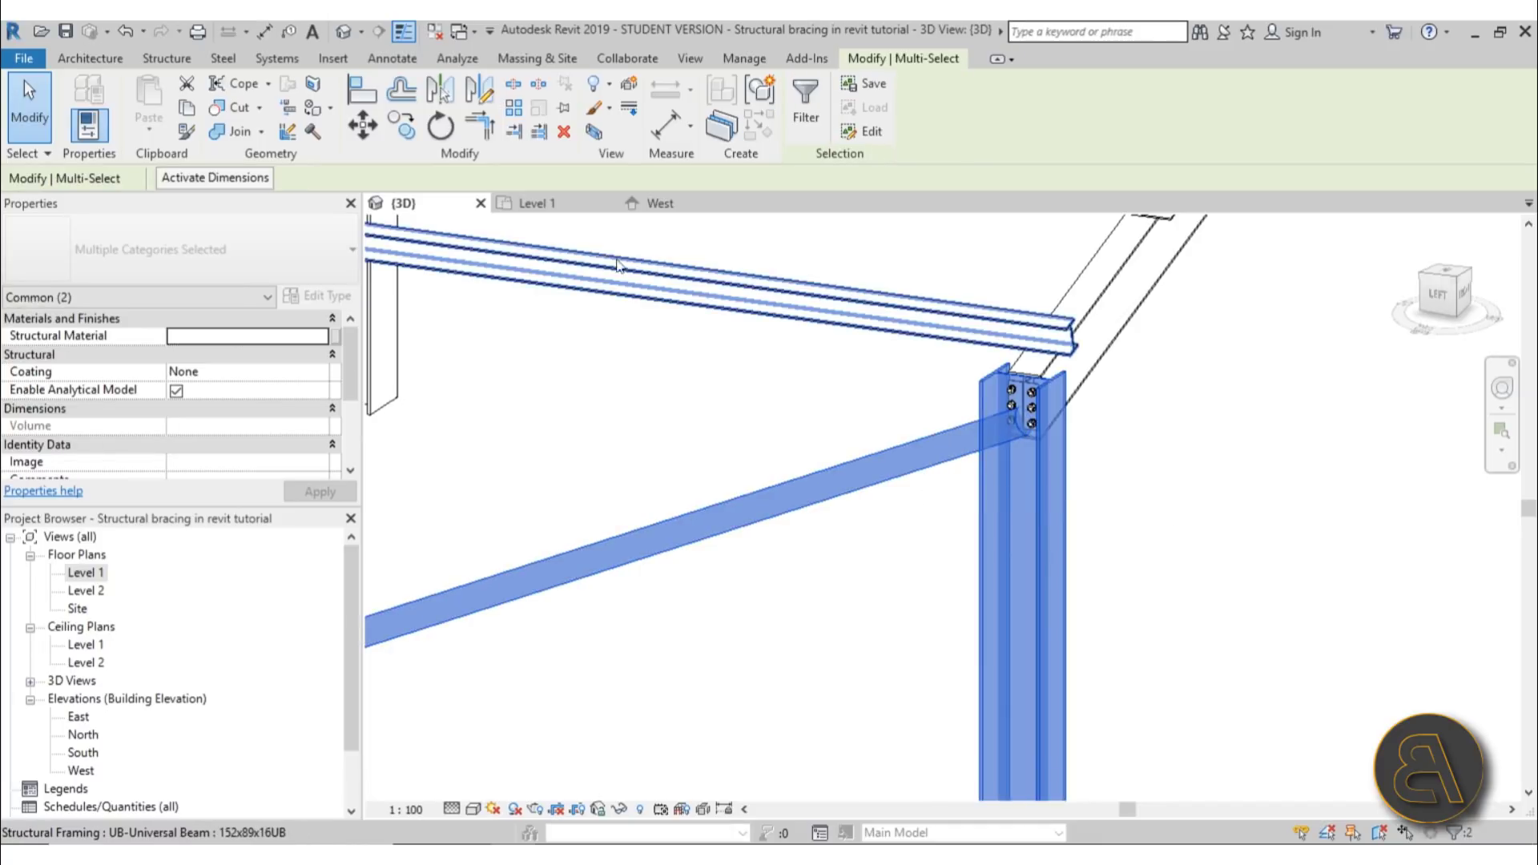
left_click(163, 61)
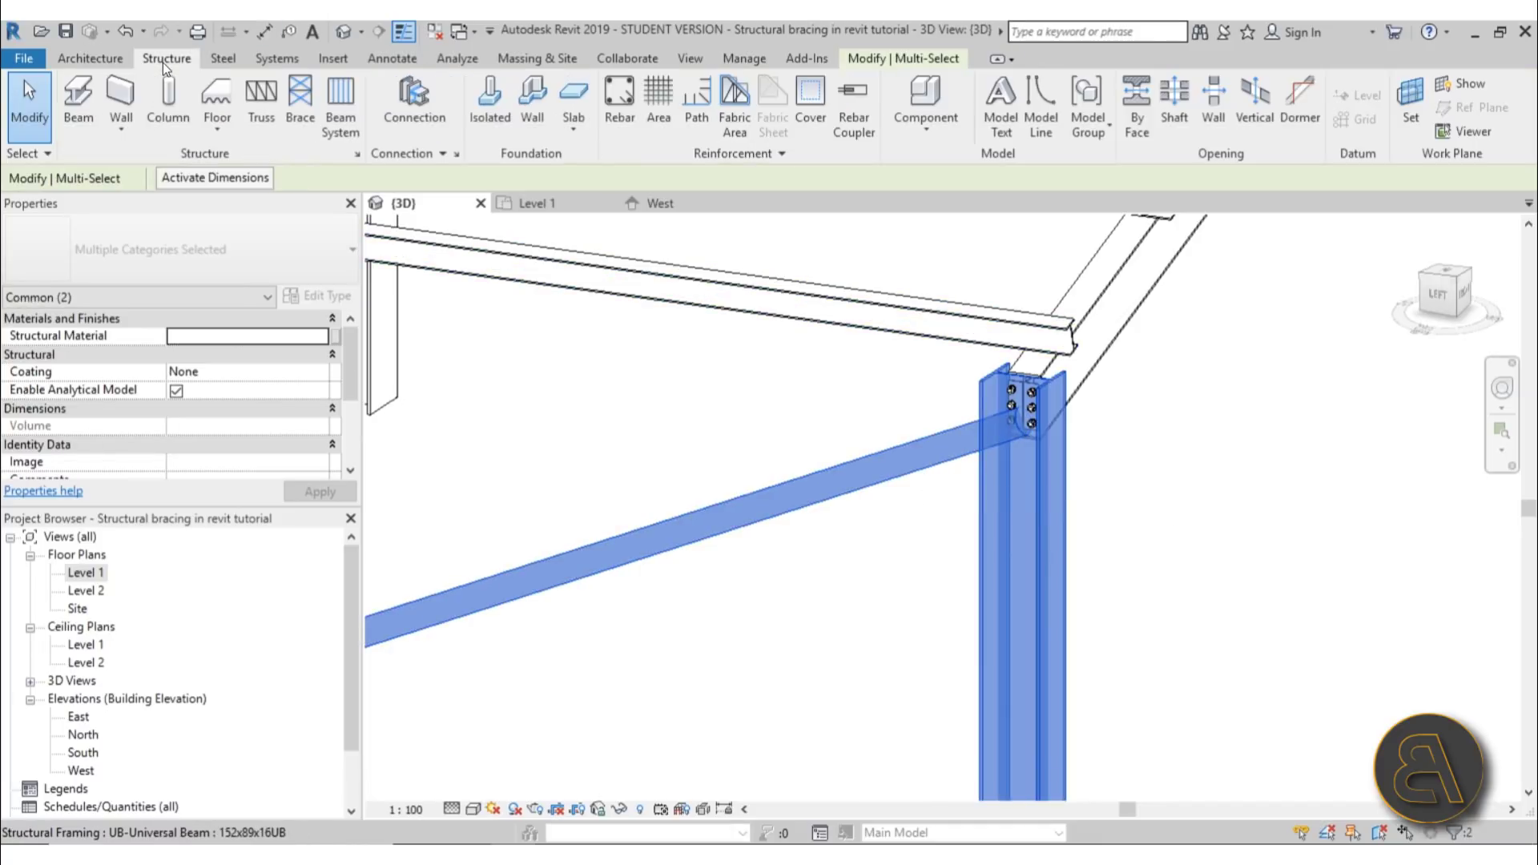
left_click(401, 117)
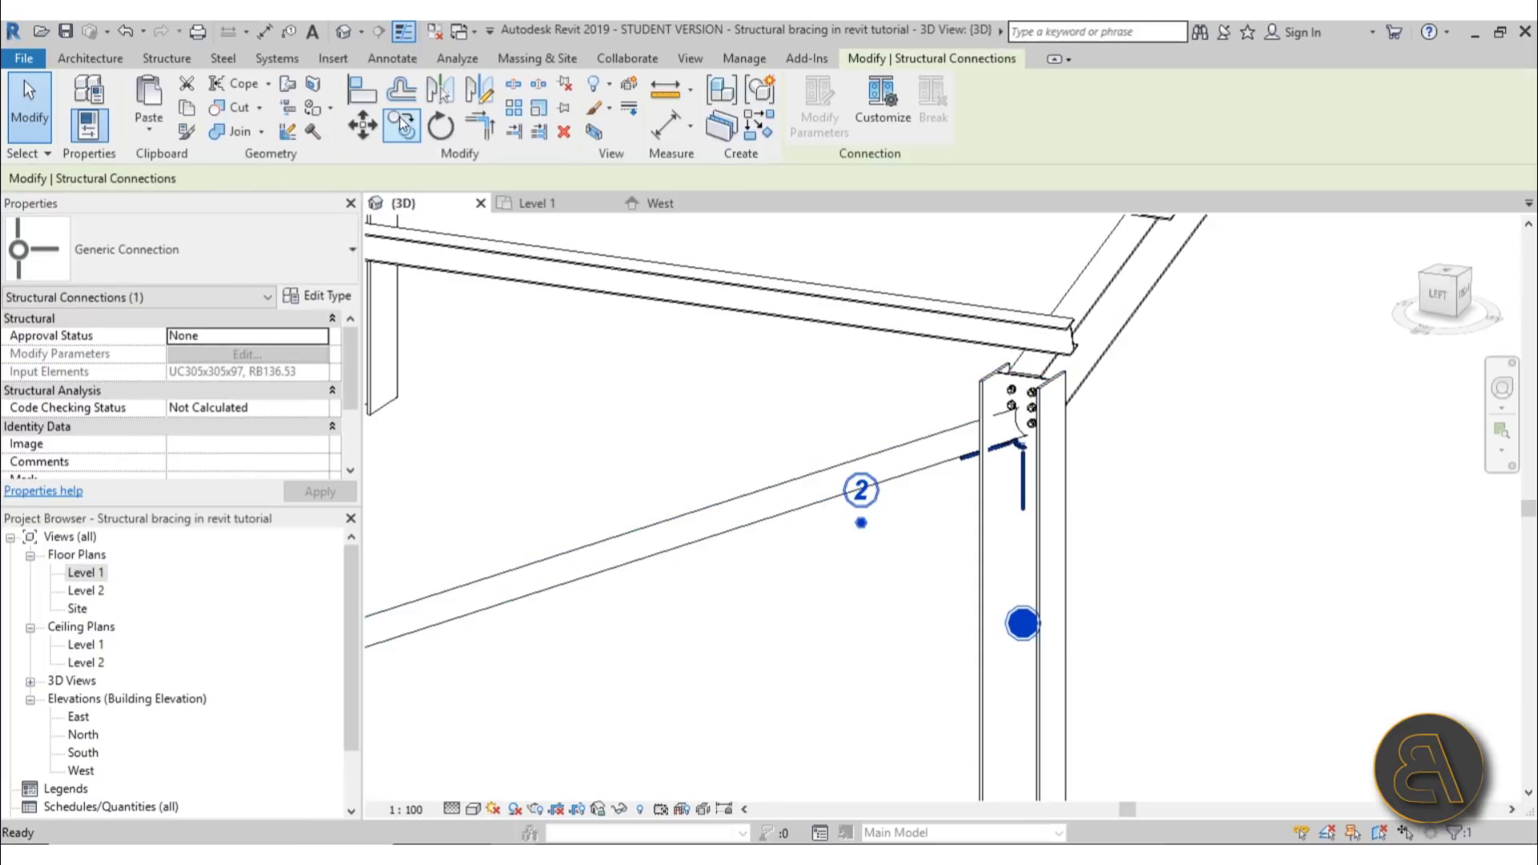
- Set the new connection's type to Single tube brace angle & kidney hole
left_click(188, 253)
scroll(201, 487, "down", 10)
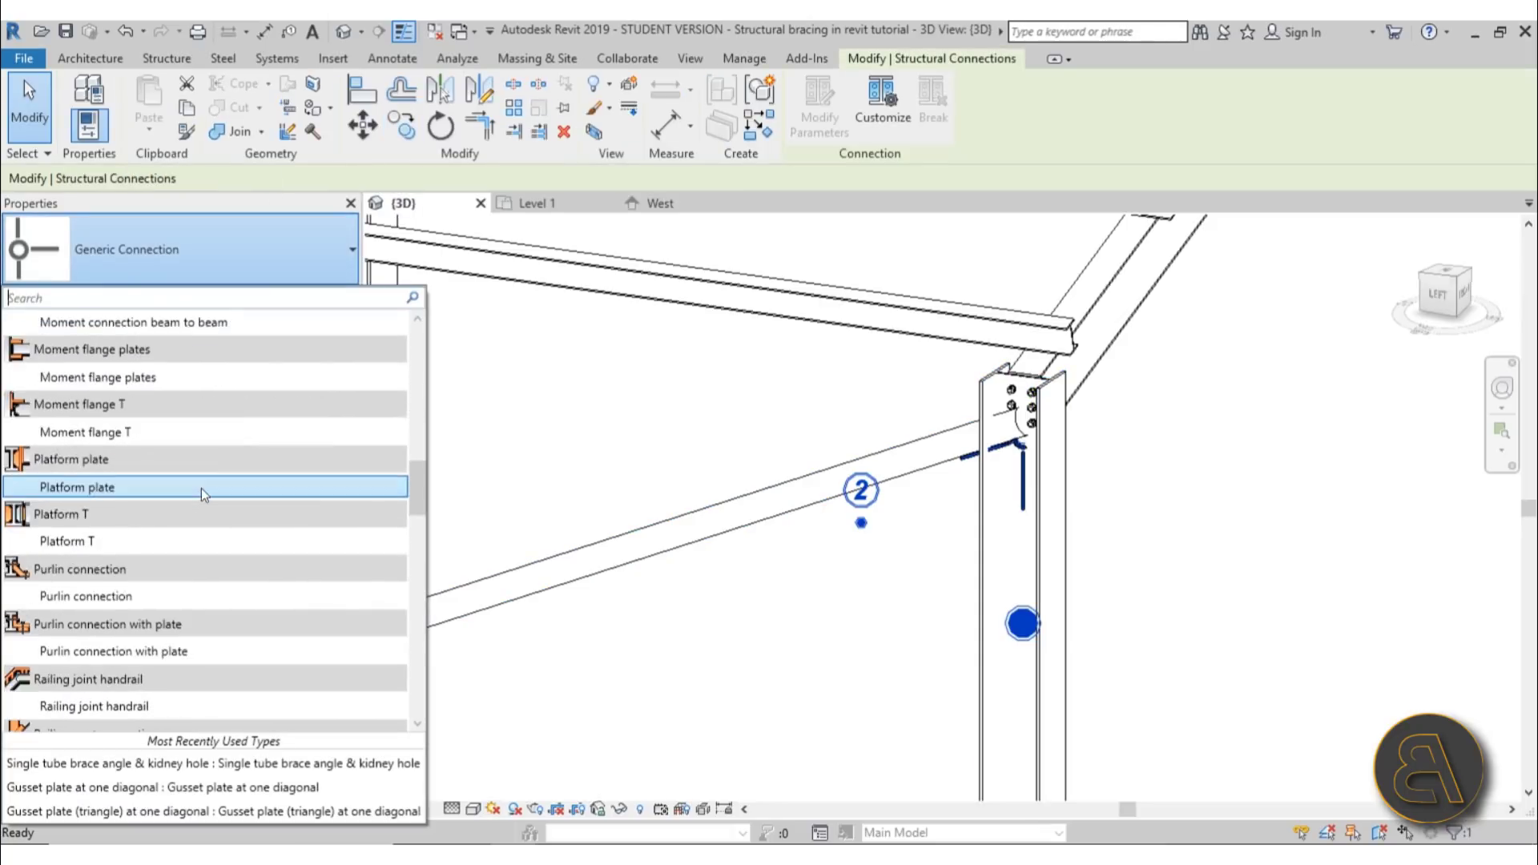
scroll(200, 482, "down", 10)
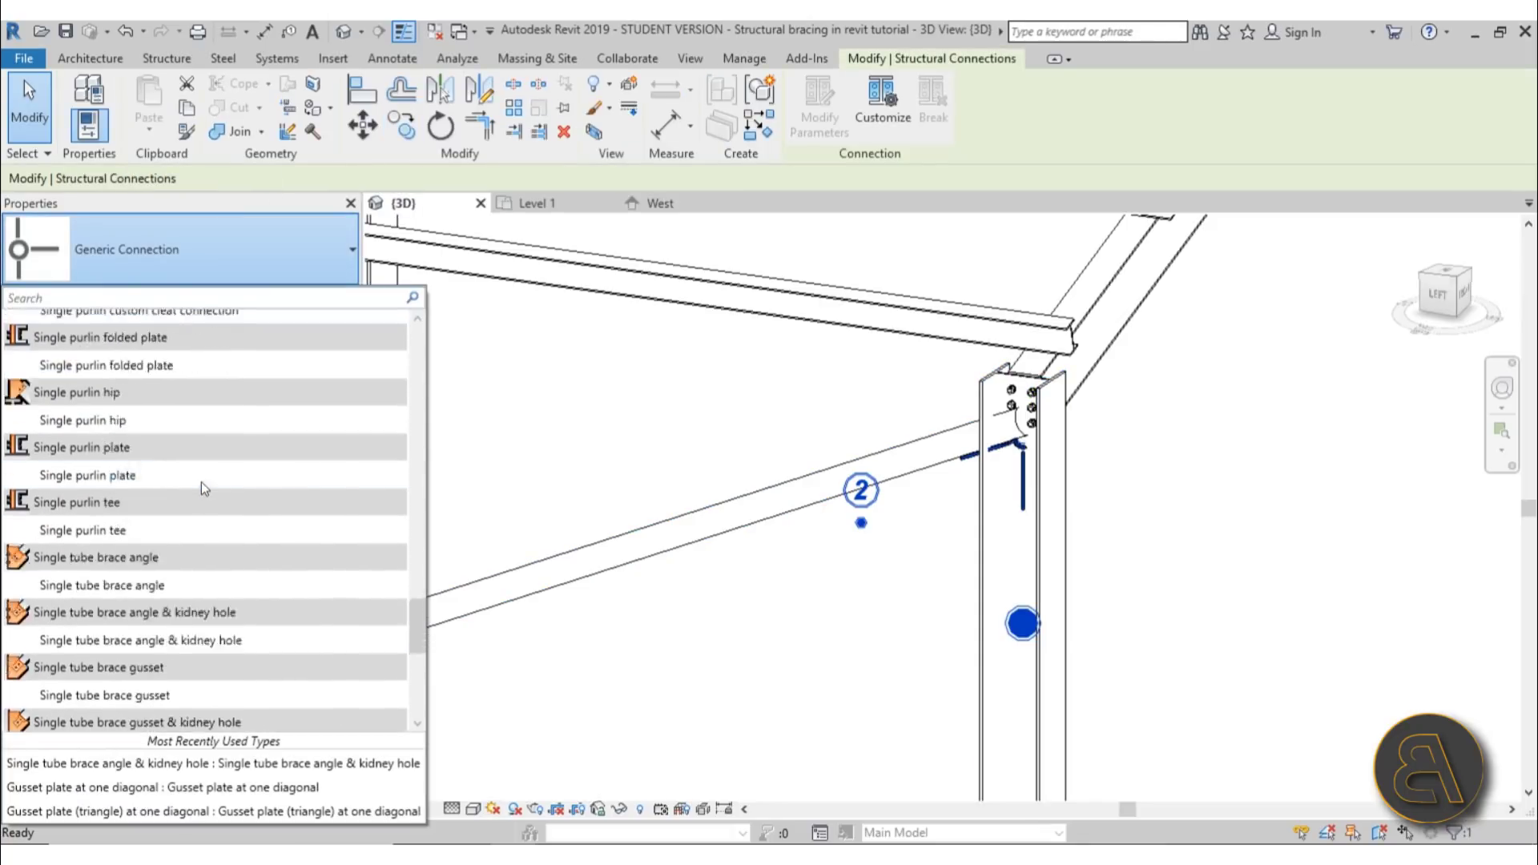
scroll(200, 482, "down", 3)
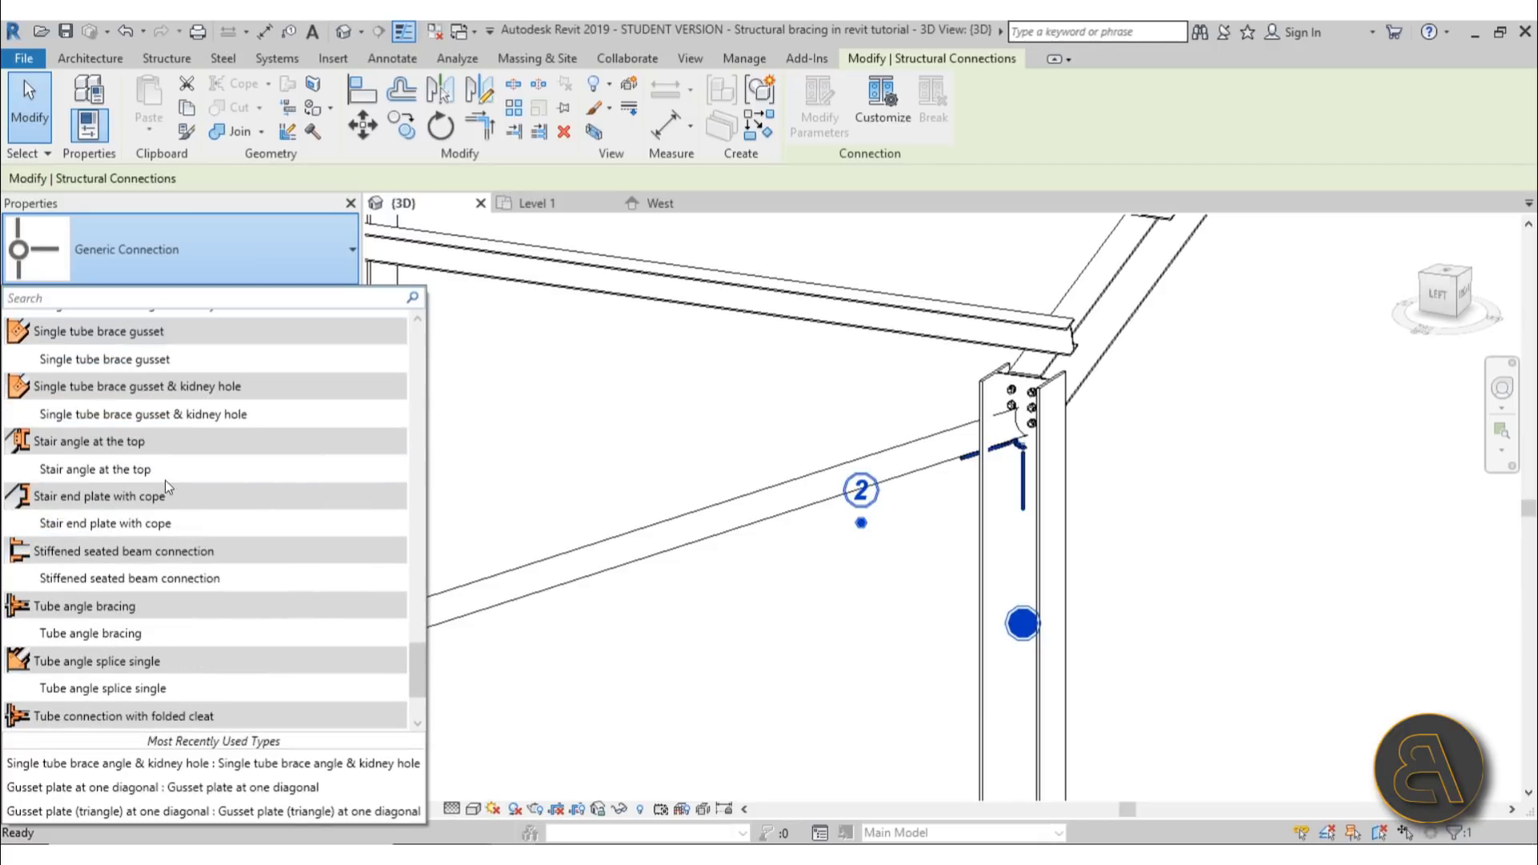
scroll(164, 479, "up", 1)
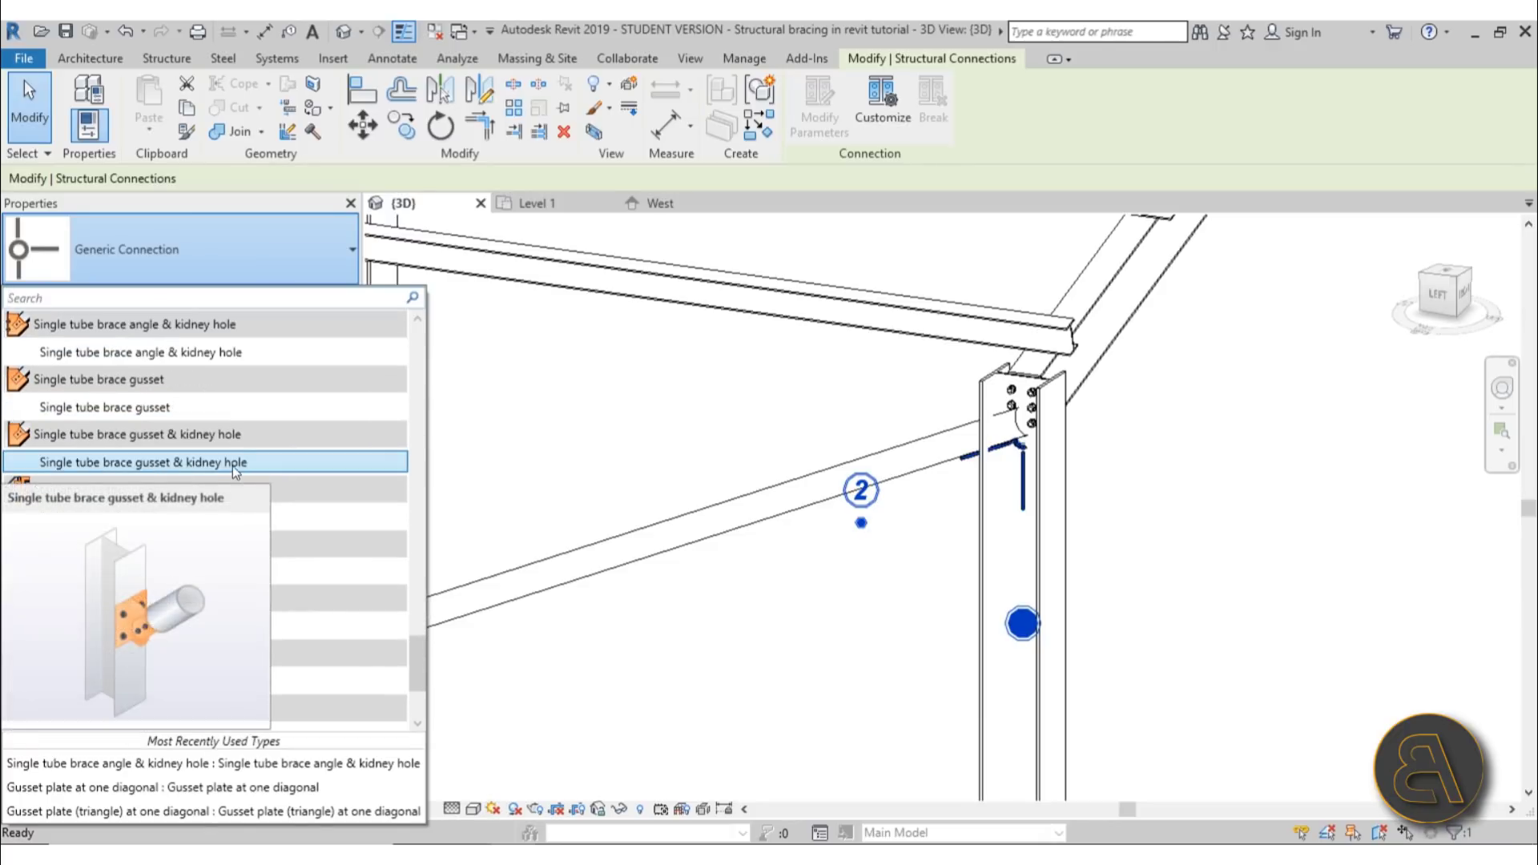
scroll(245, 461, "up", 1)
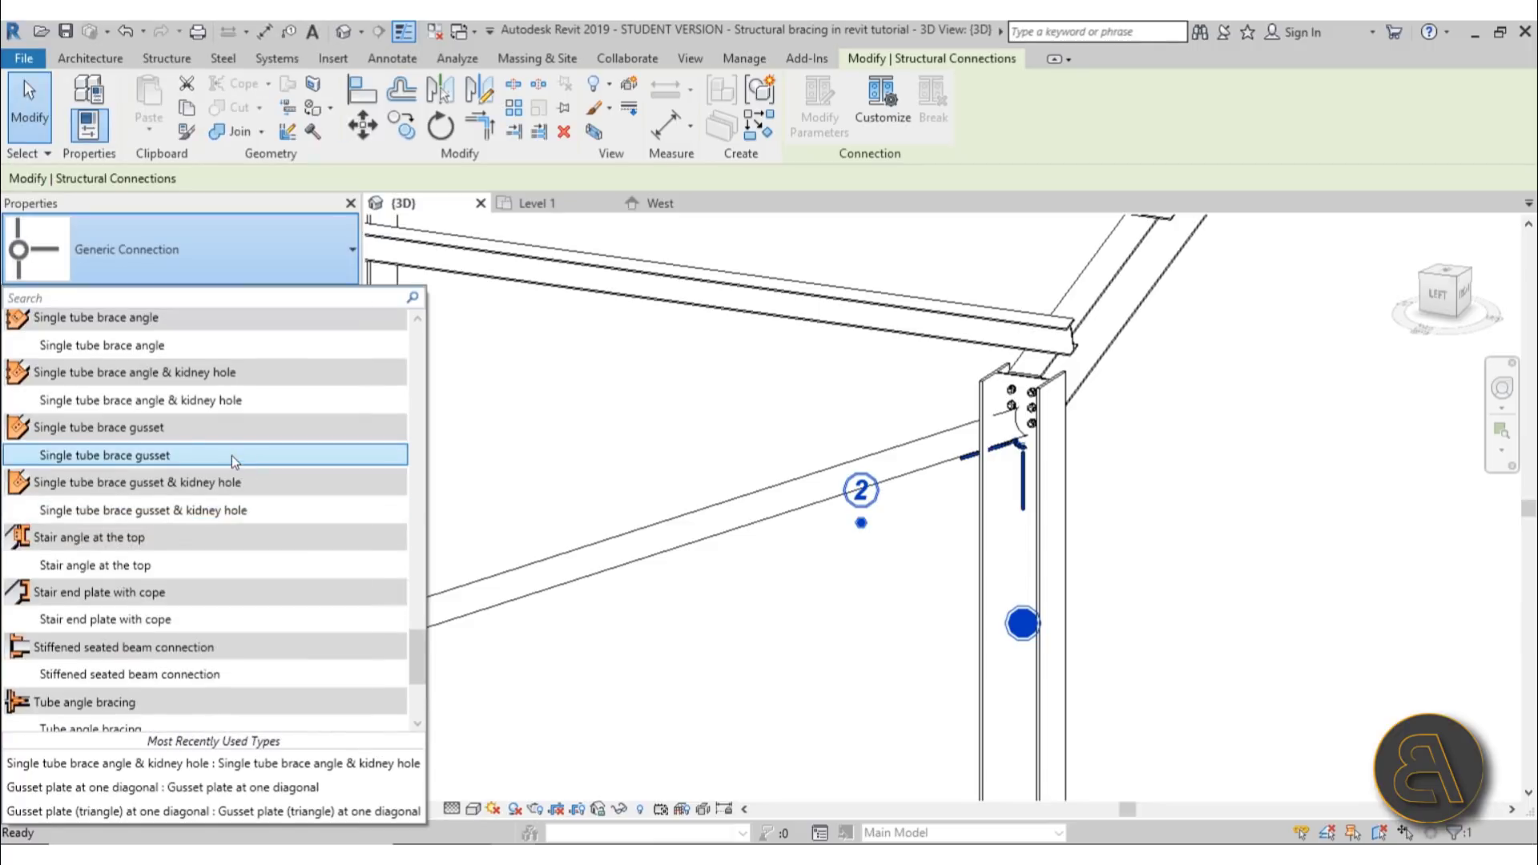
left_click(170, 405)
middle_click_drag(1031, 482, 987, 506, "shift")
- Zoom in on the angle plate at the second brace joint and open Modify Parameters
scroll(984, 500, "up", 3)
scroll(804, 411, "down", 6)
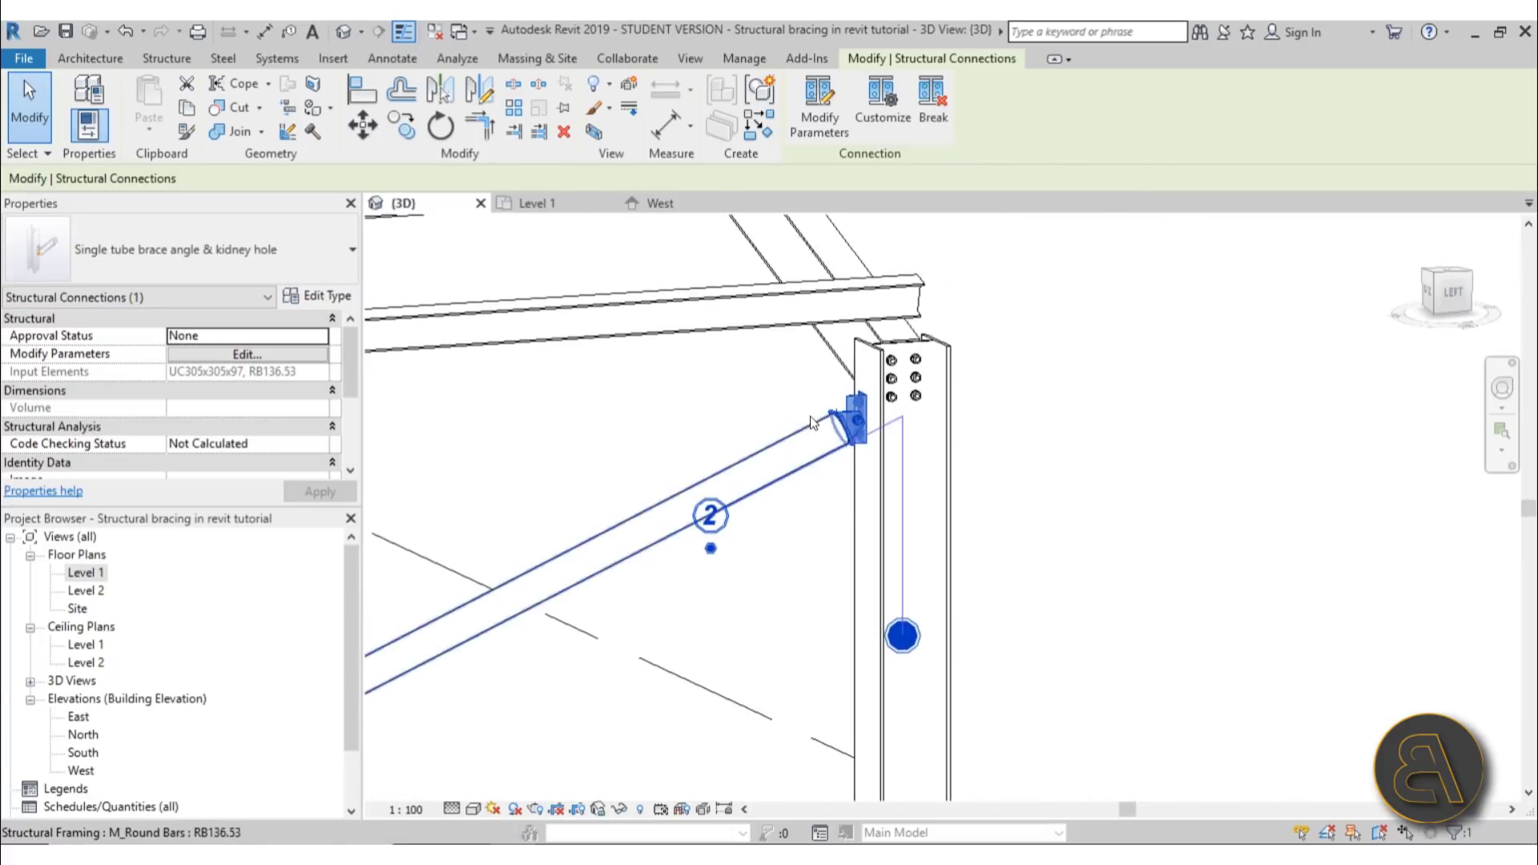
middle_click_drag(769, 577, 850, 529)
scroll(857, 520, "up", 5)
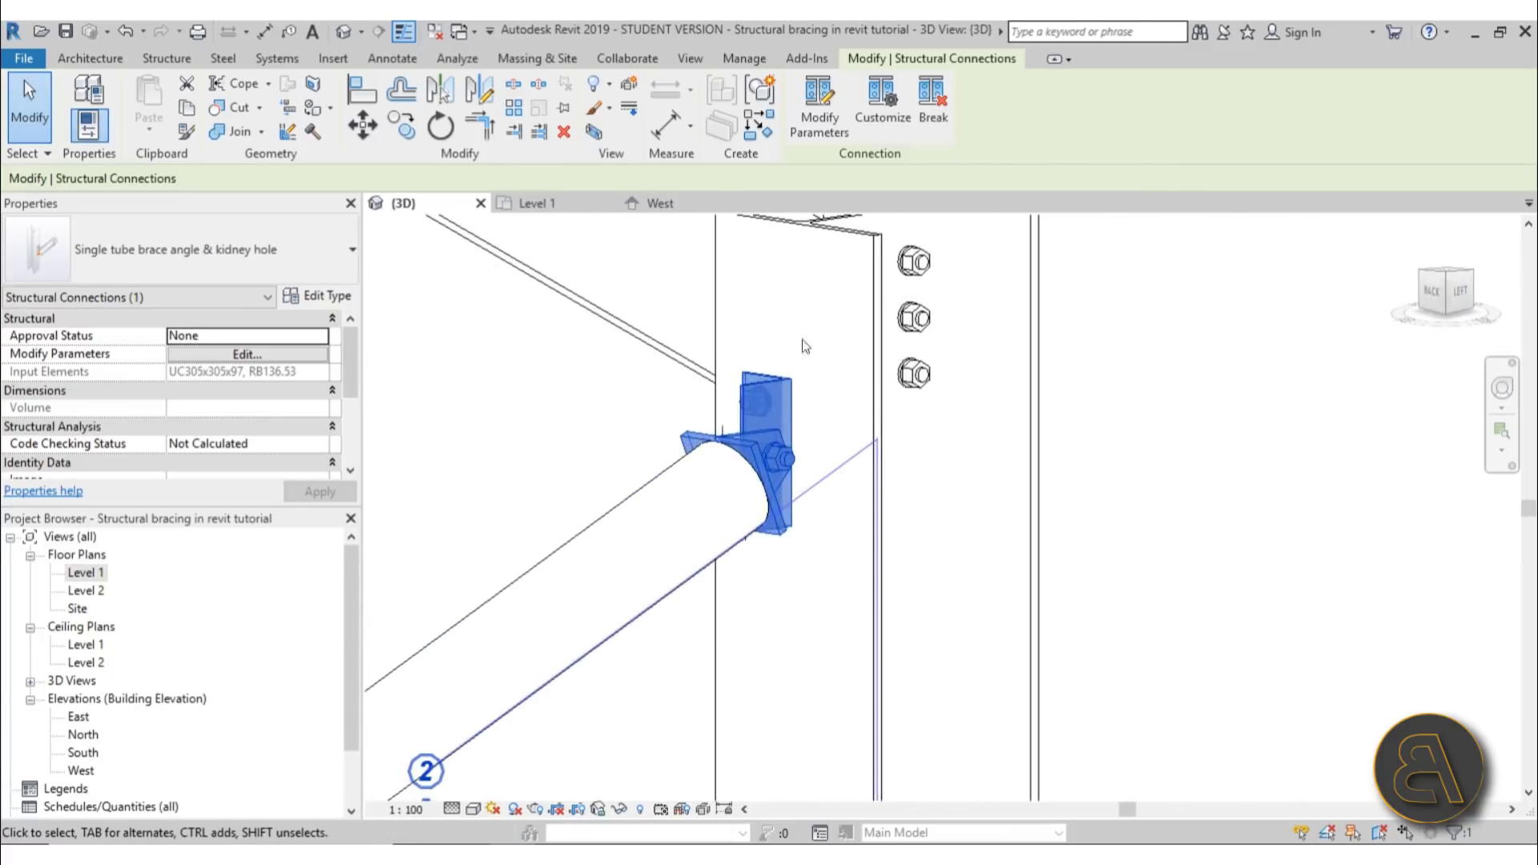
scroll(865, 517, "down", 5)
scroll(830, 527, "up", 6)
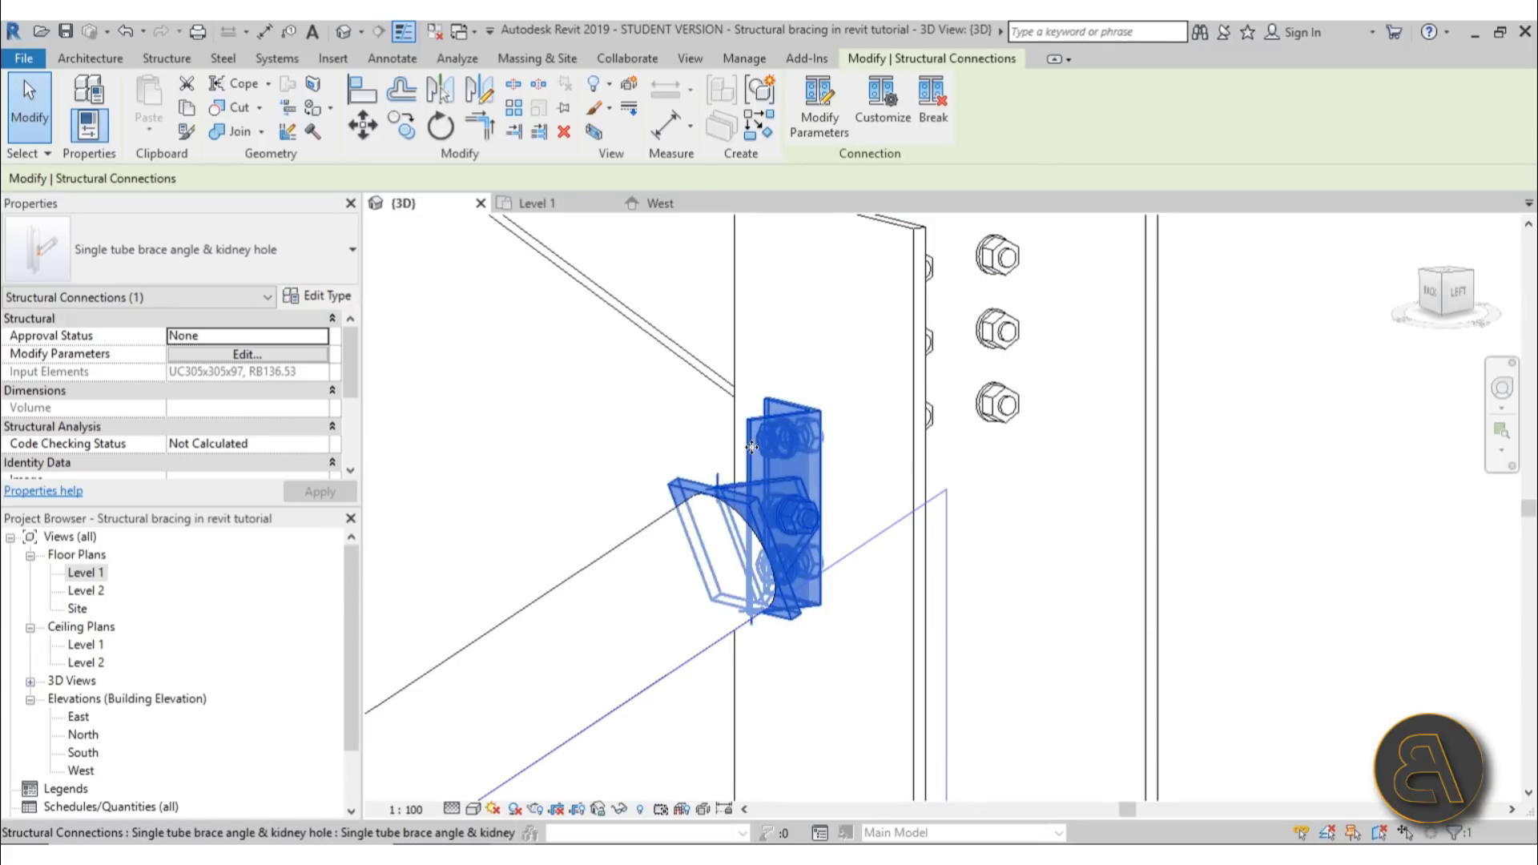
middle_click_drag(611, 405, 423, 433)
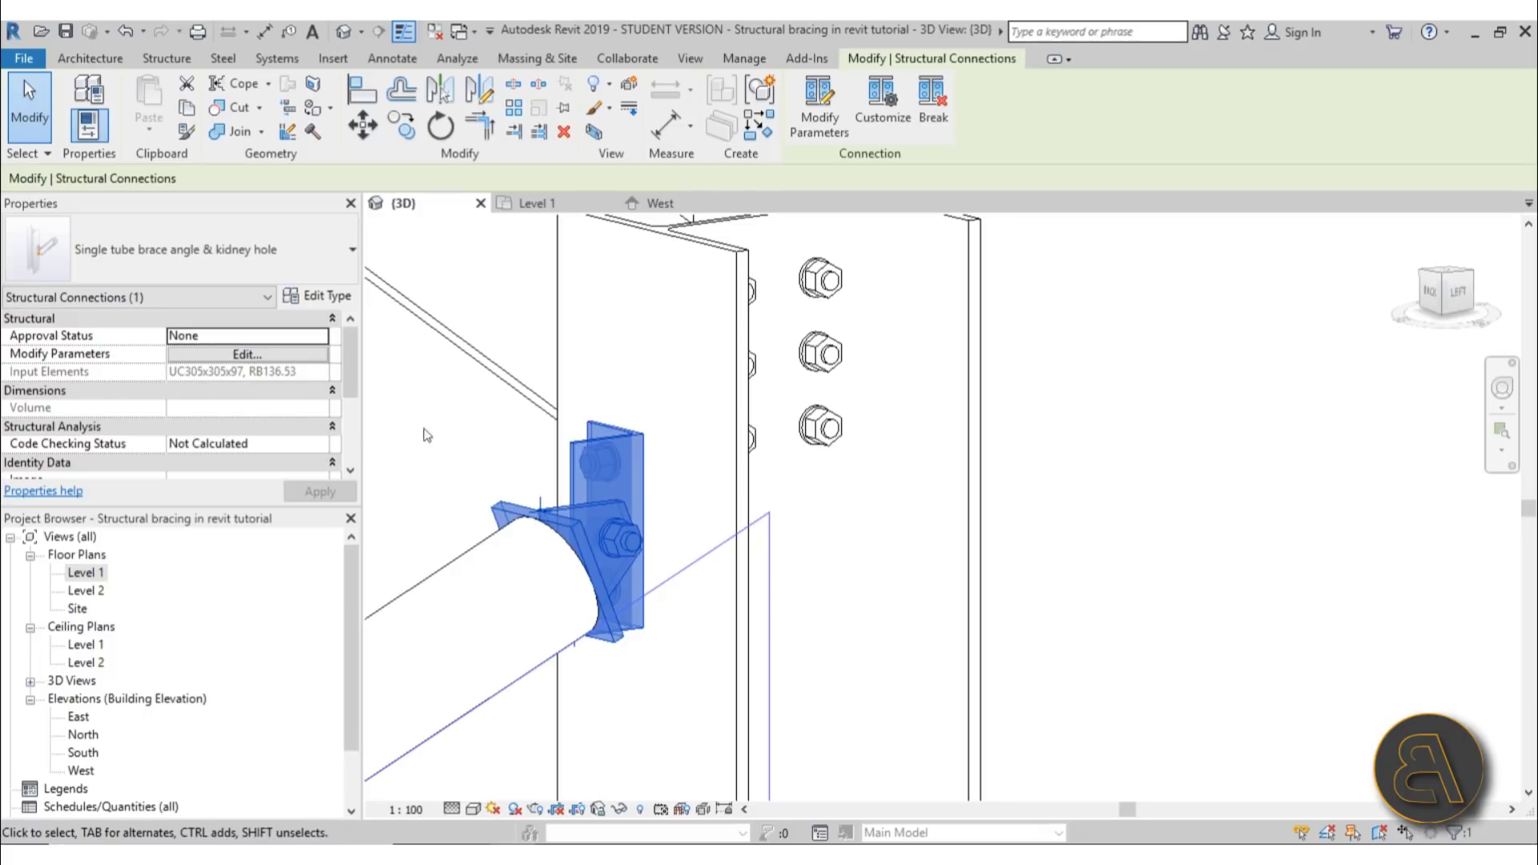
left_click(803, 135)
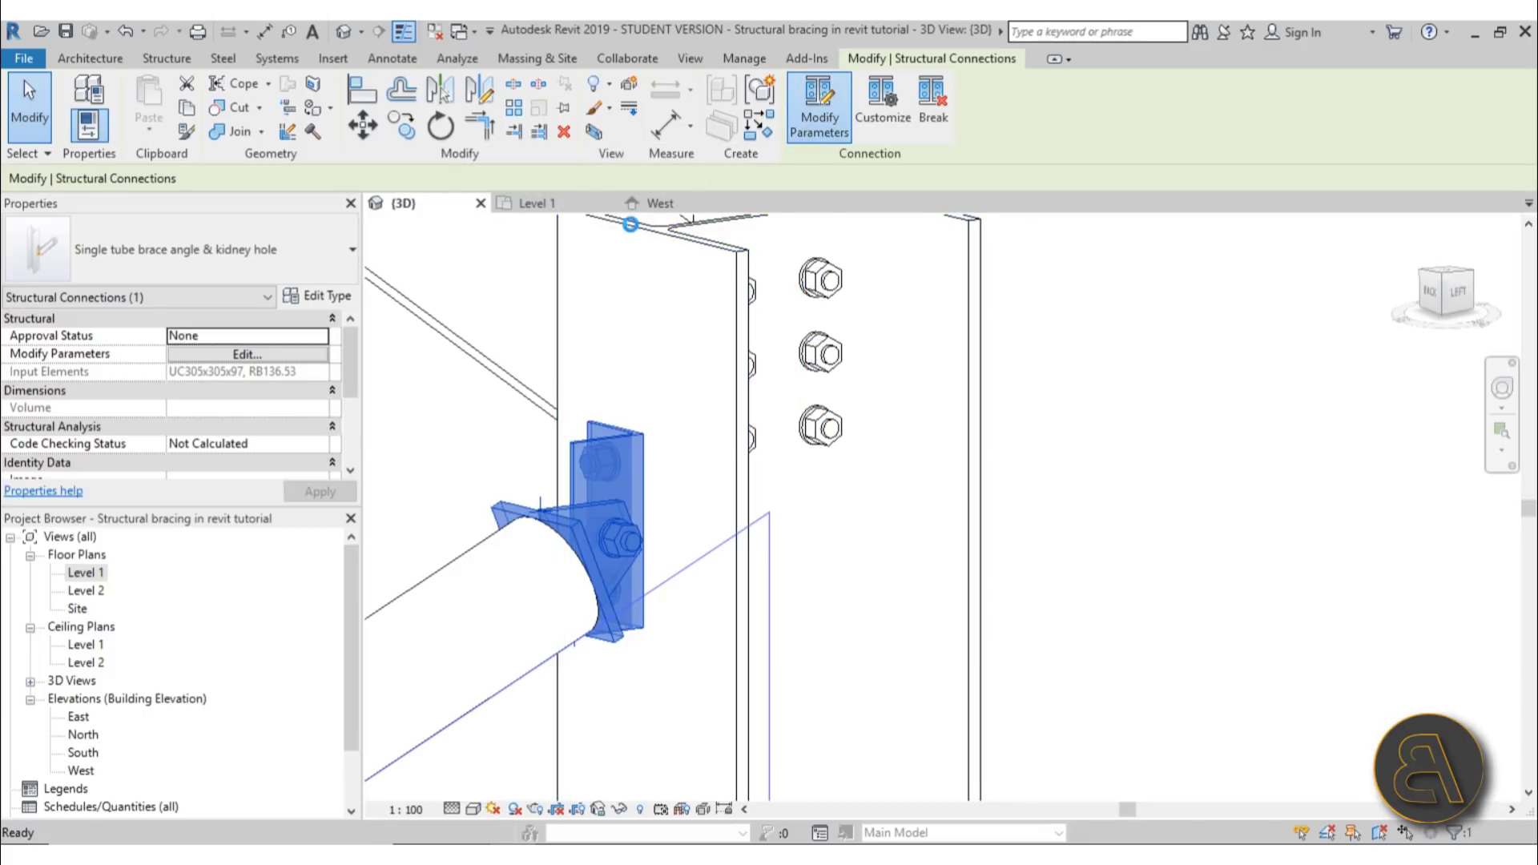
- In the Brace T settings, set Cover shape to Round with a Projection of .01
left_click_drag(375, 93, 1065, 243)
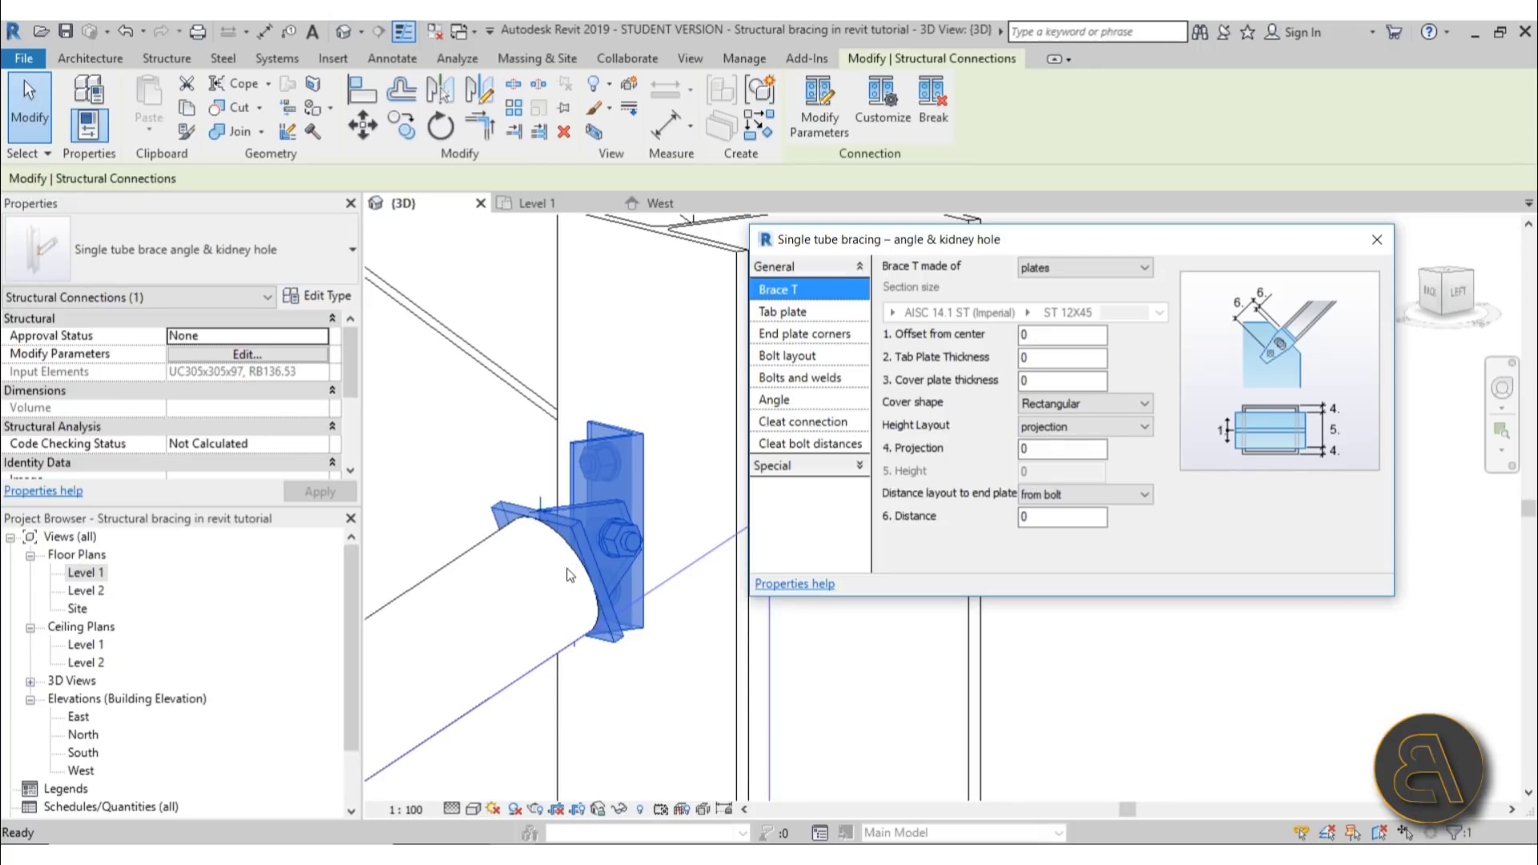
left_click(1064, 405)
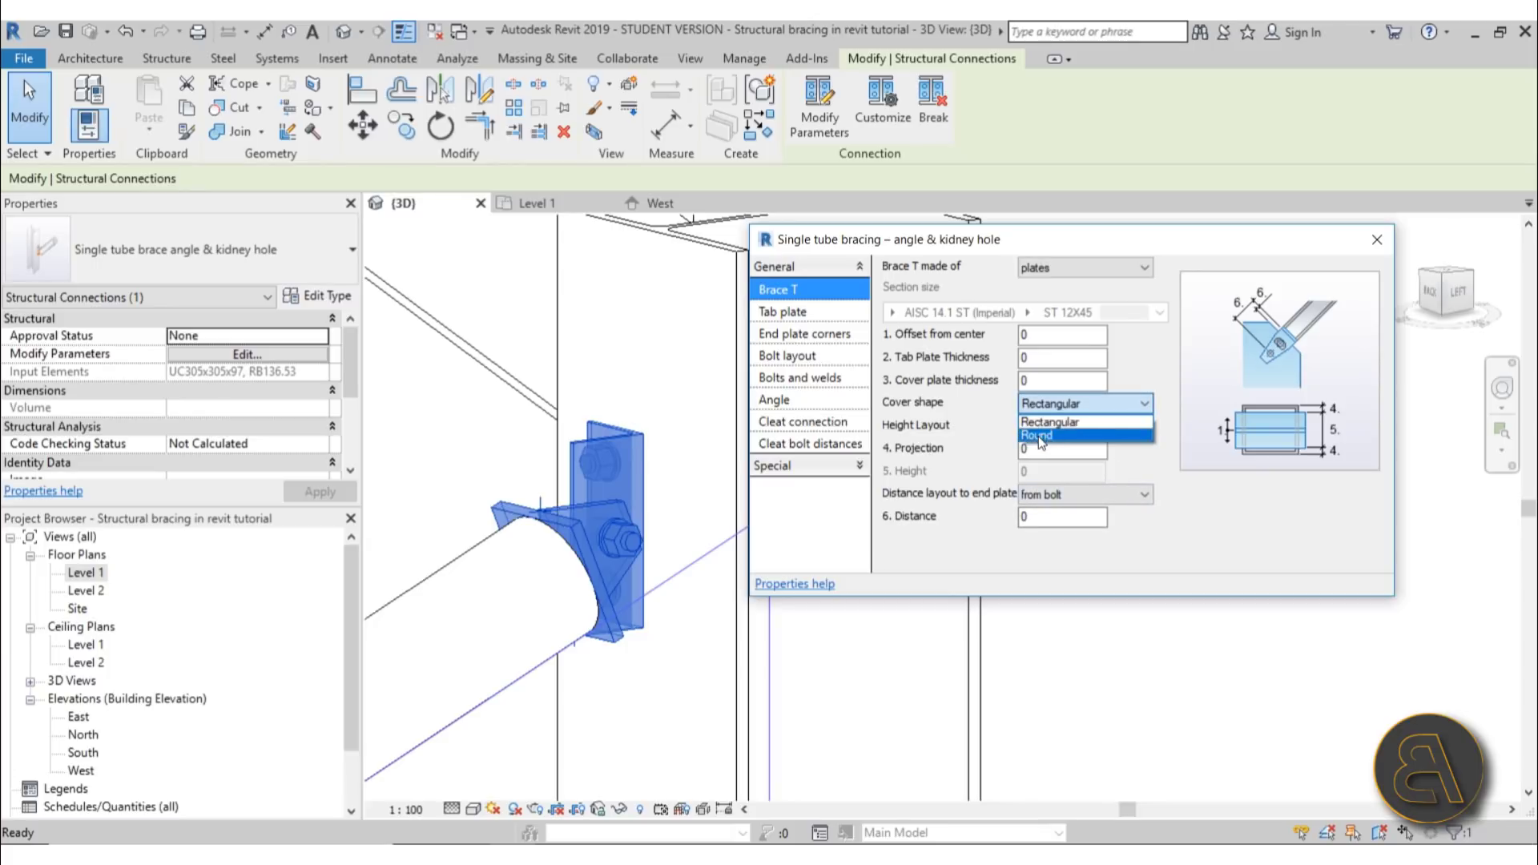
left_click(1041, 437)
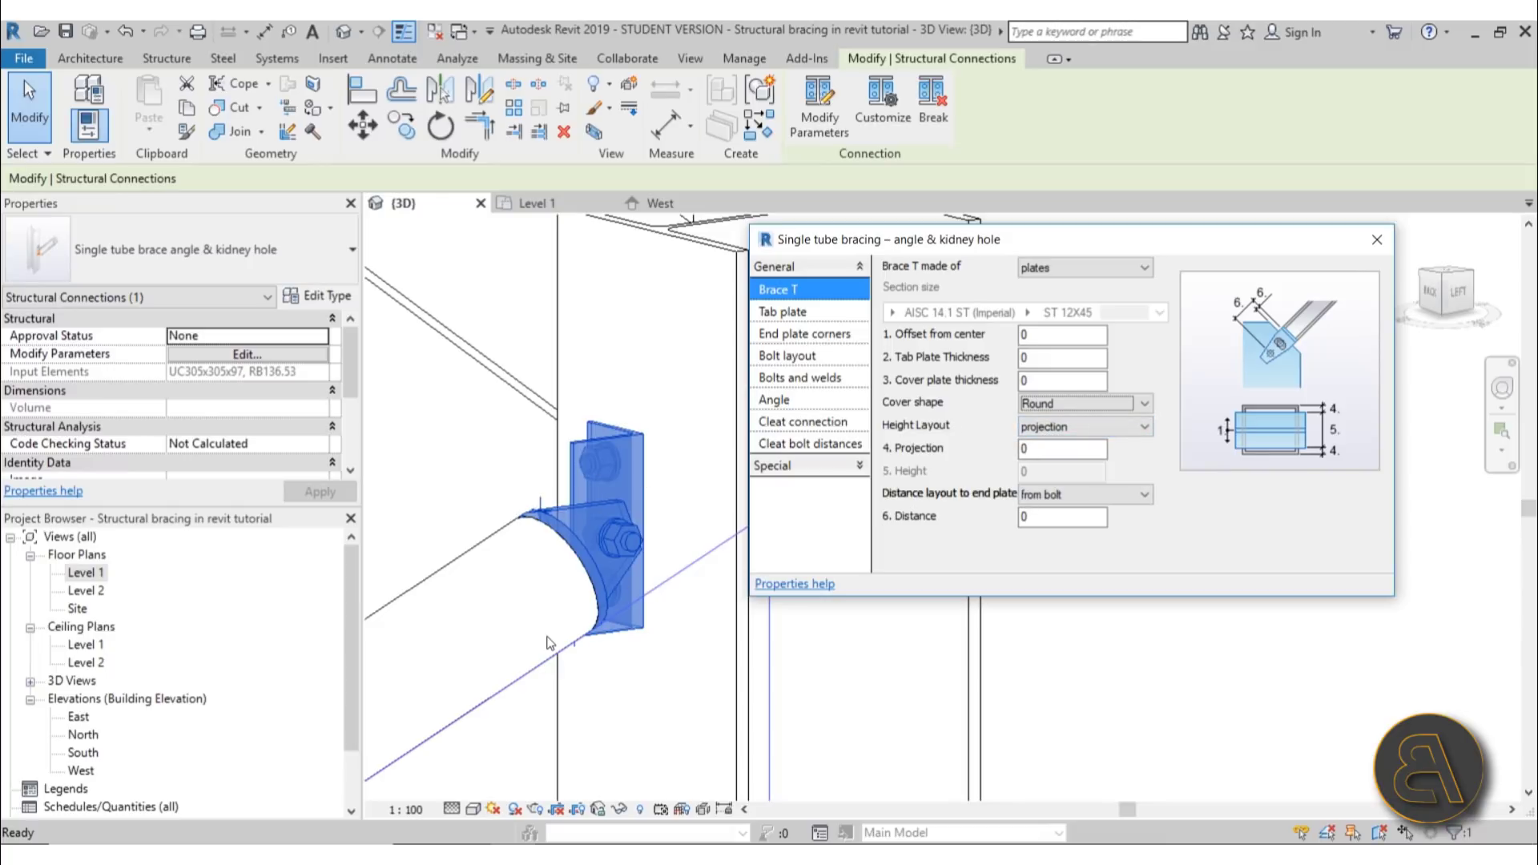
left_click(1082, 454)
double_click(1082, 453)
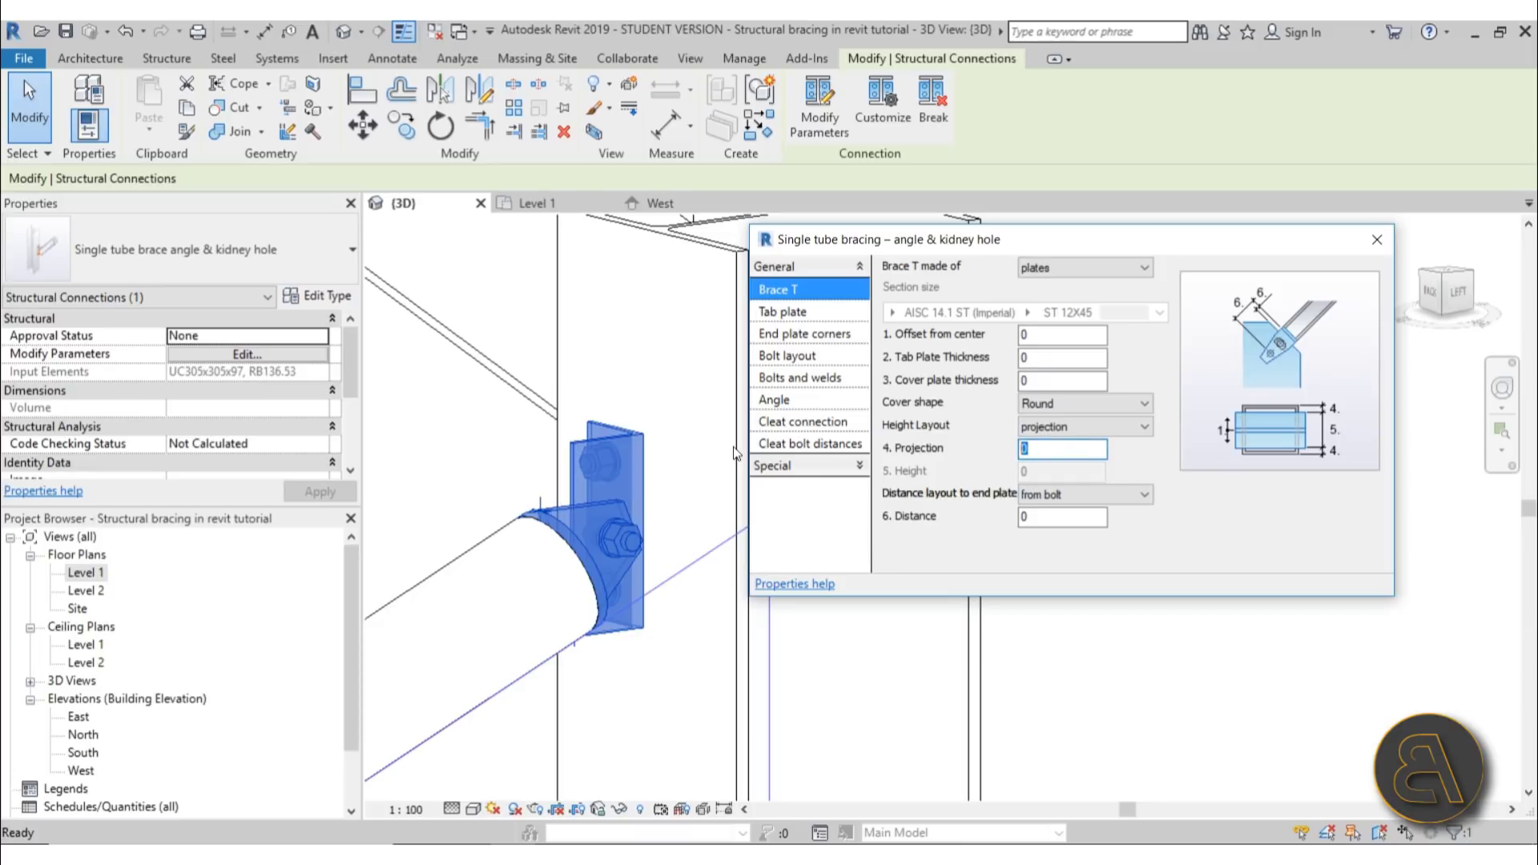
key("BackSpace")
key("Return")
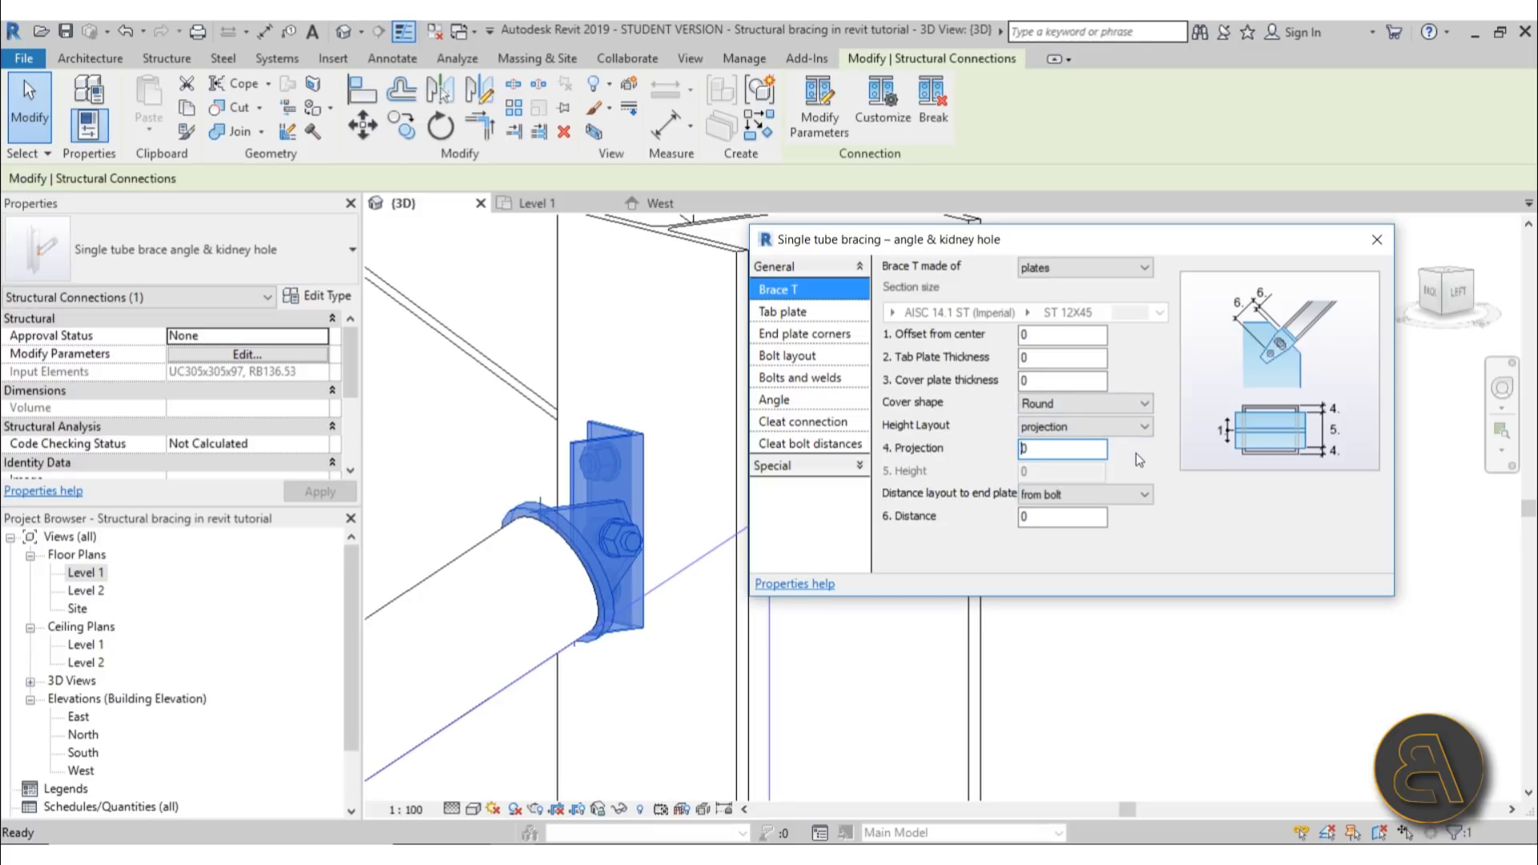
- Review the bolt layout, end plate corner and bolts & welds pages (3/4 inch A325 bolts)
left_click(516, 536)
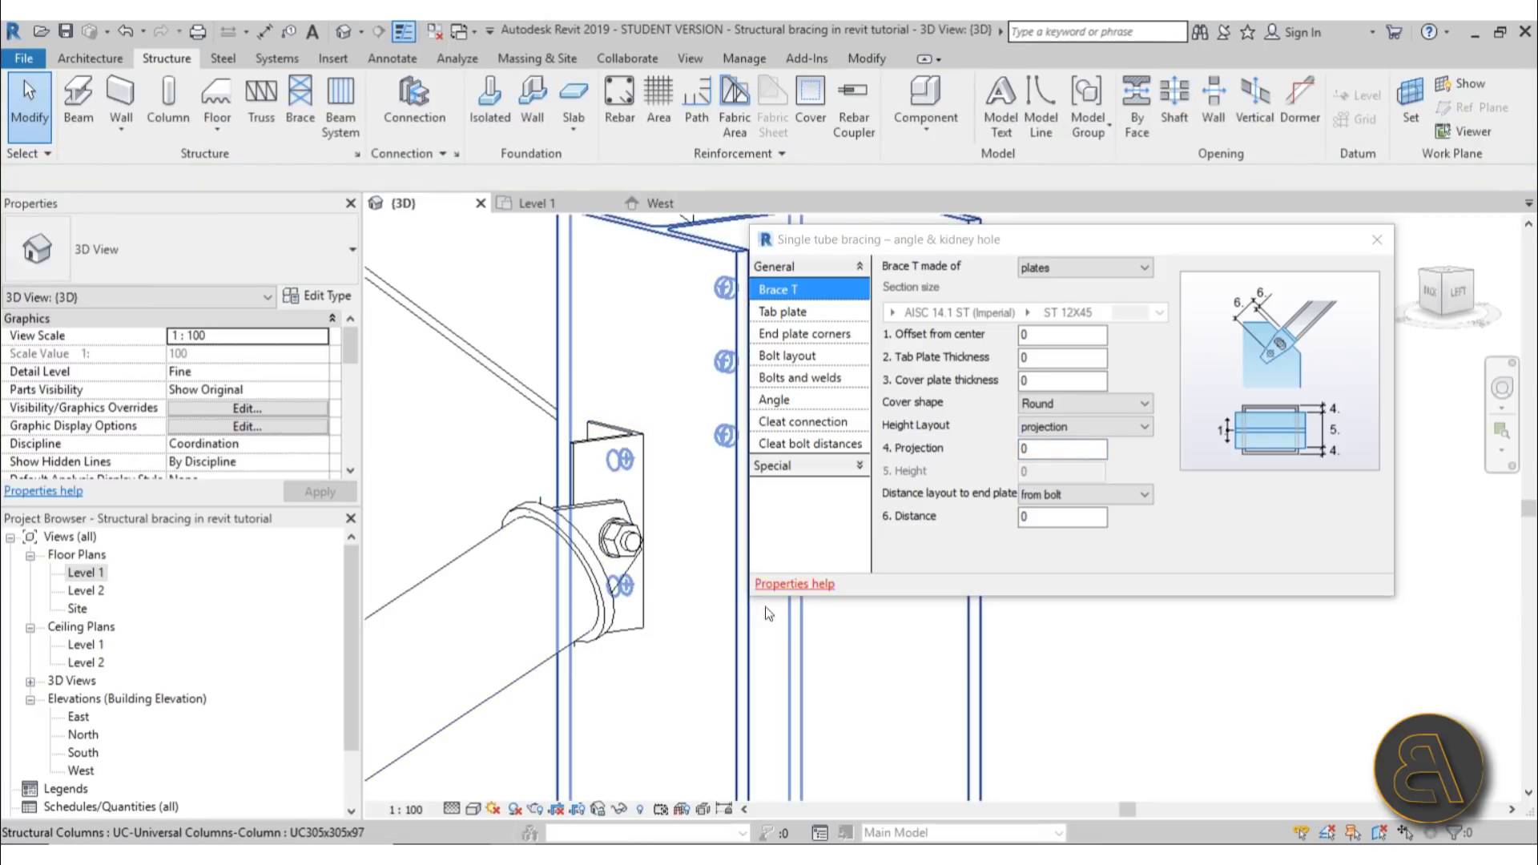
left_click_drag(996, 242, 1106, 108)
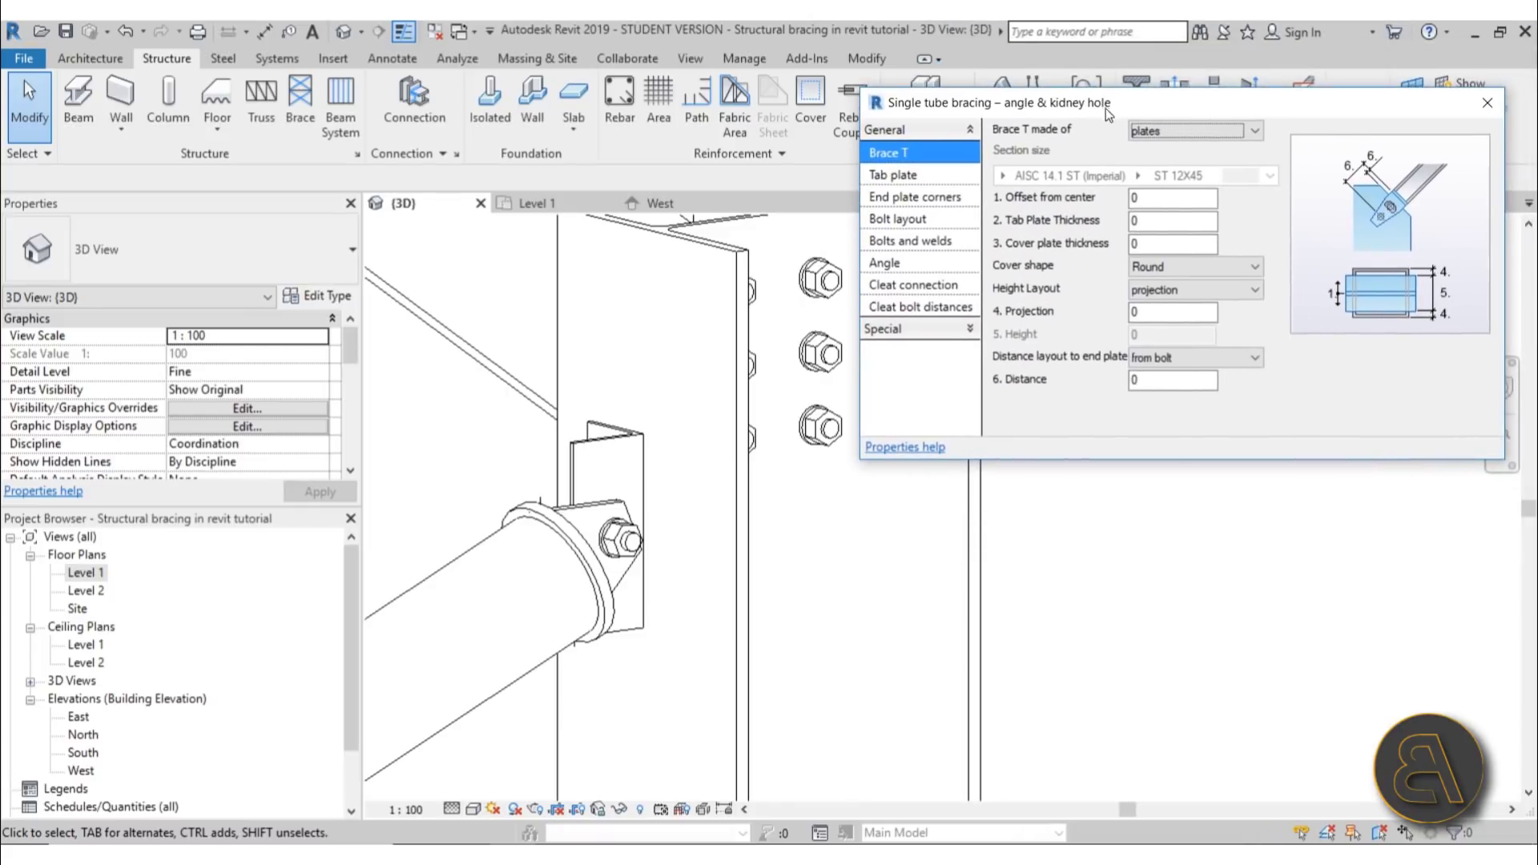
left_click(904, 218)
left_click(895, 195)
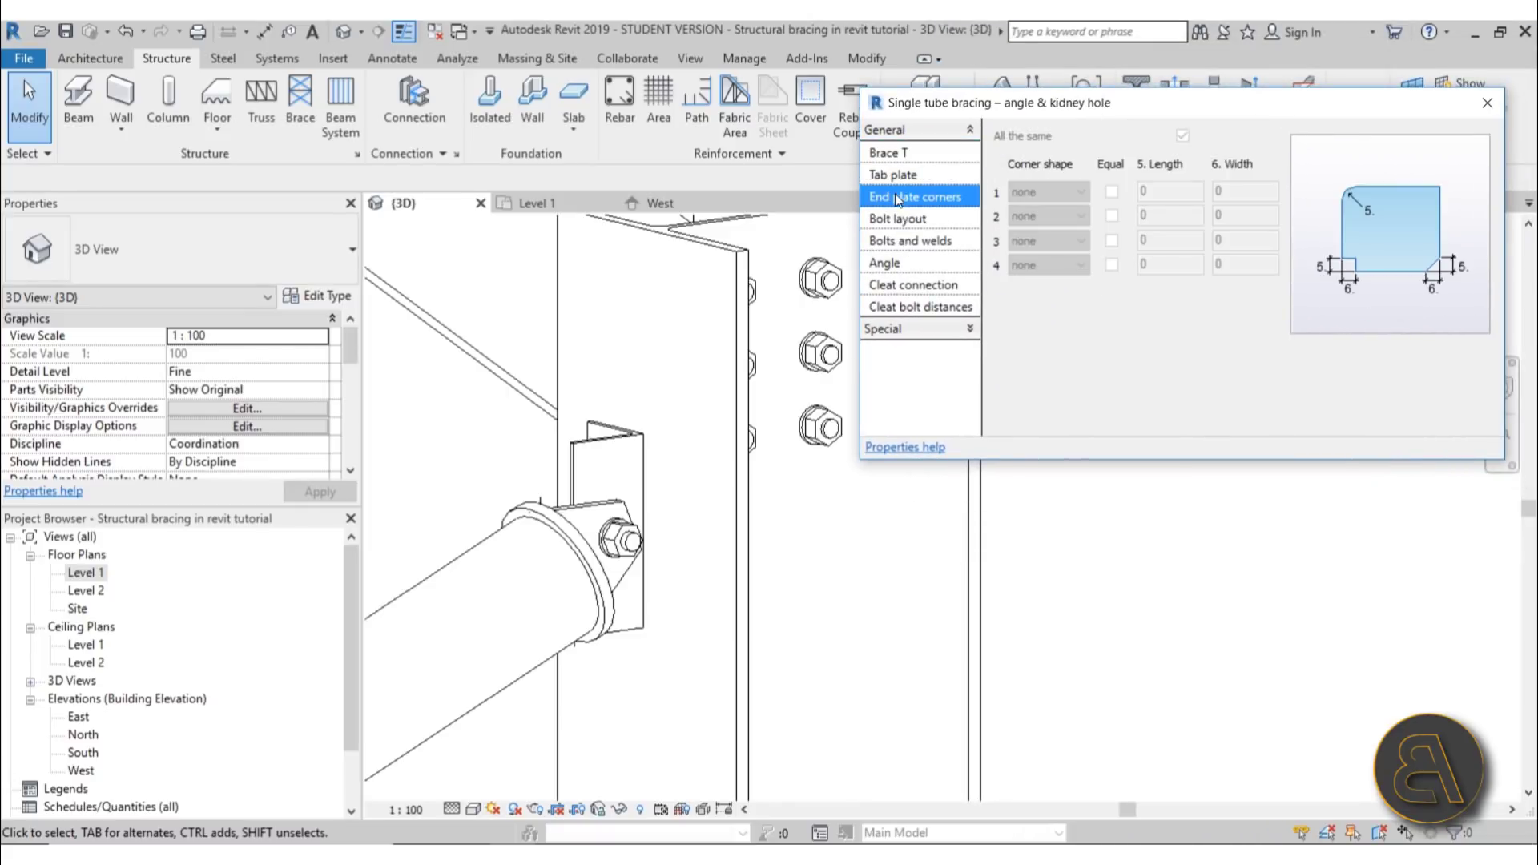
left_click(908, 239)
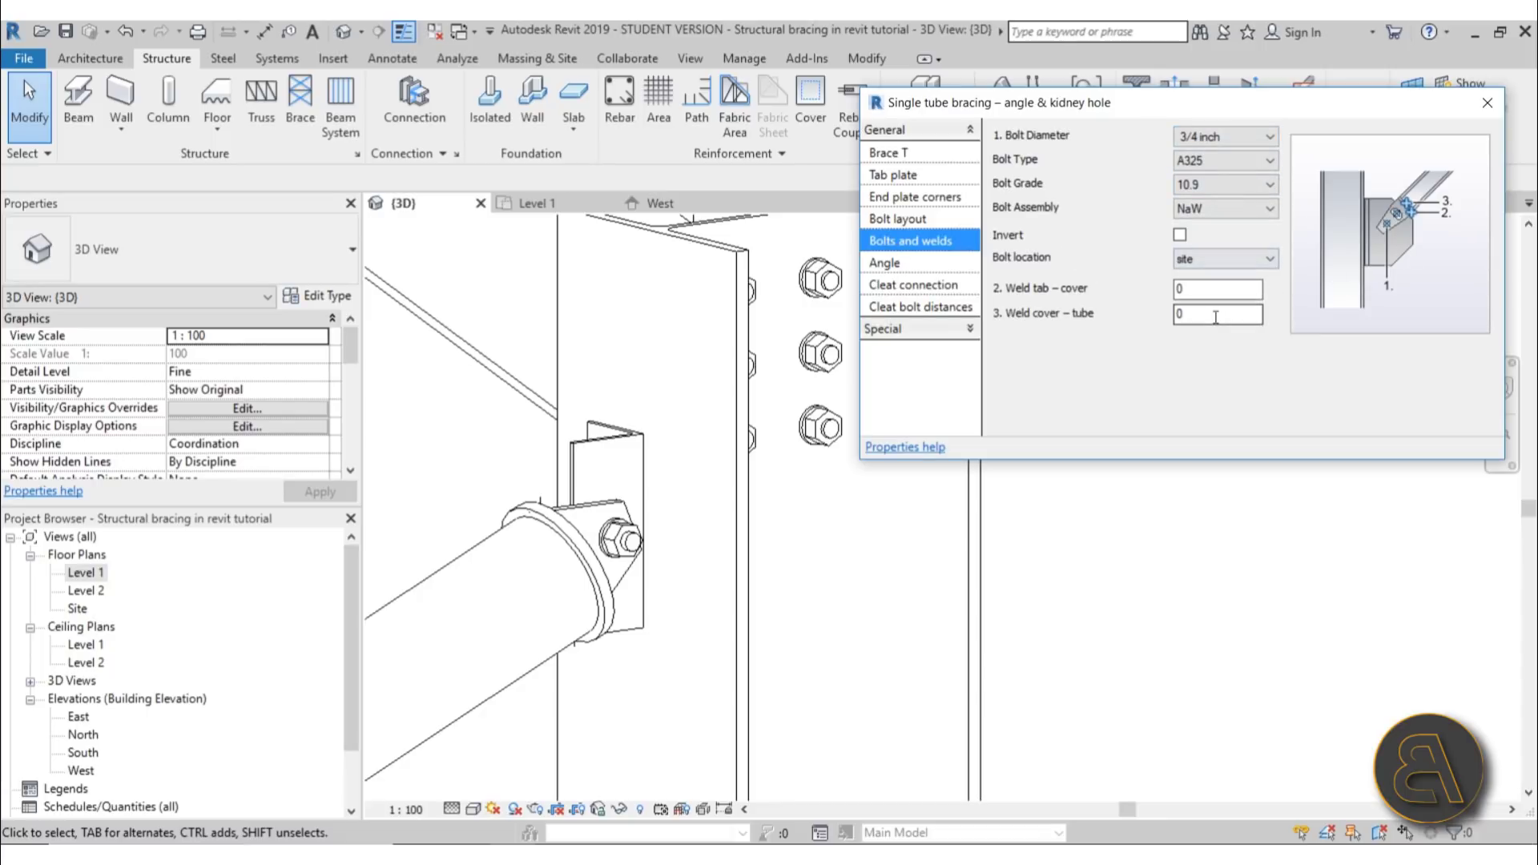
- Set beam Stiffener 2 to full and, after trying full and 3/4, Stiffener 1 to none
left_click(909, 331)
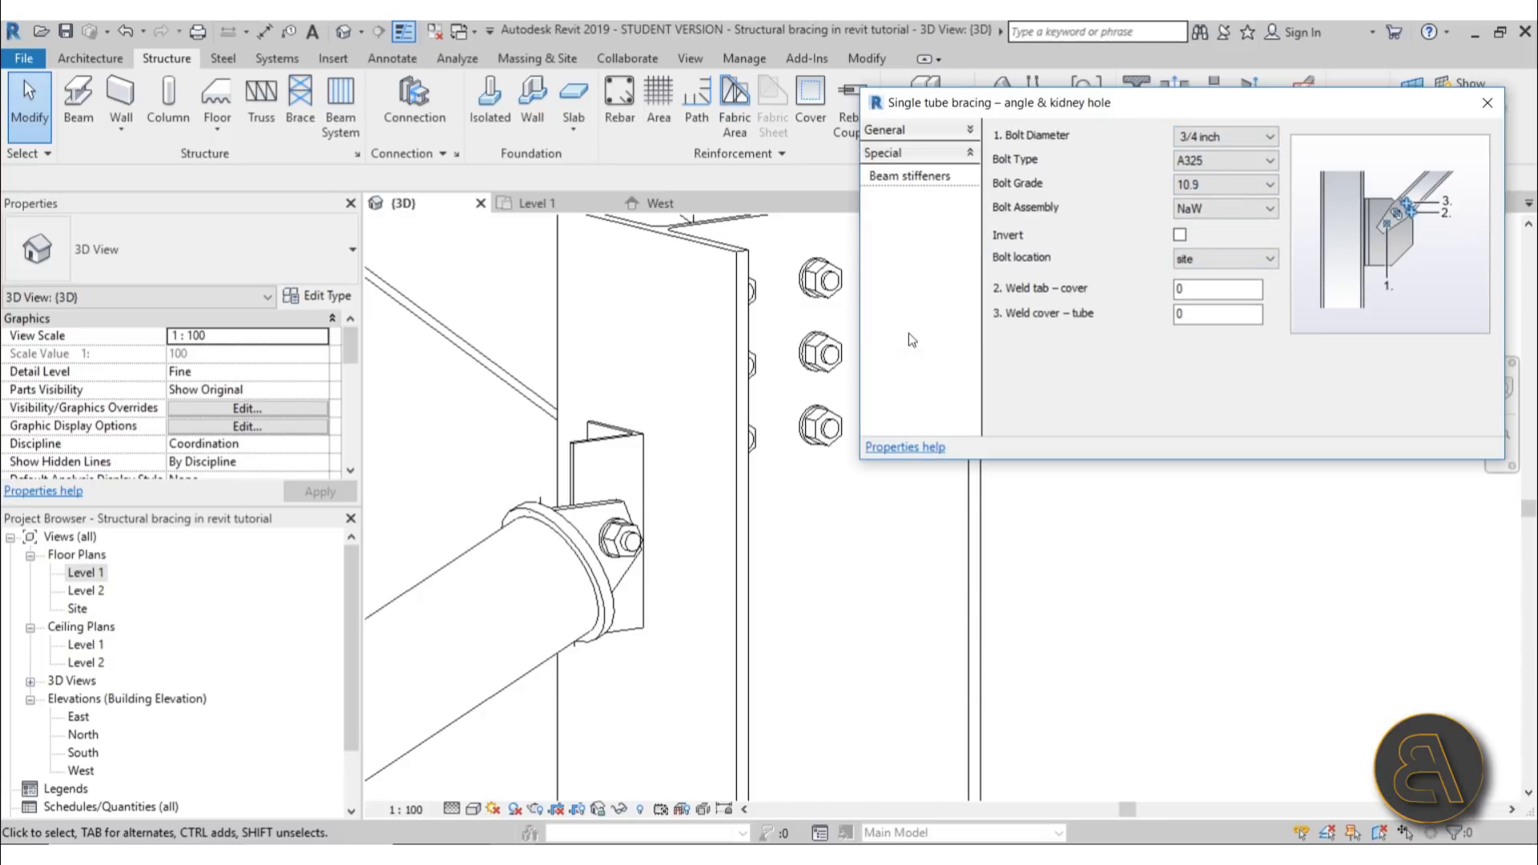
left_click_drag(1151, 104, 315, 94)
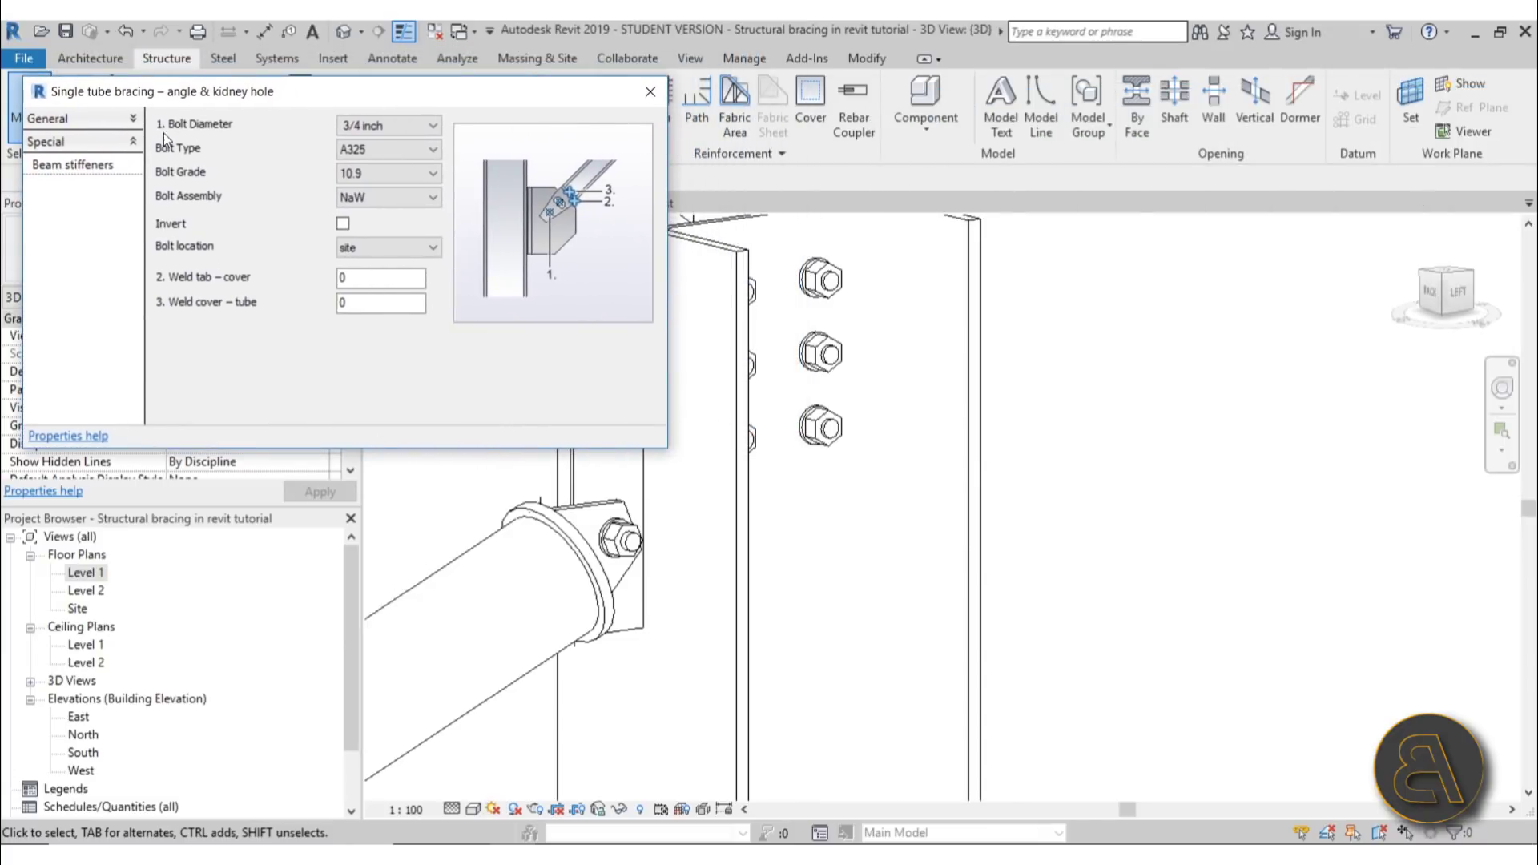
left_click(74, 169)
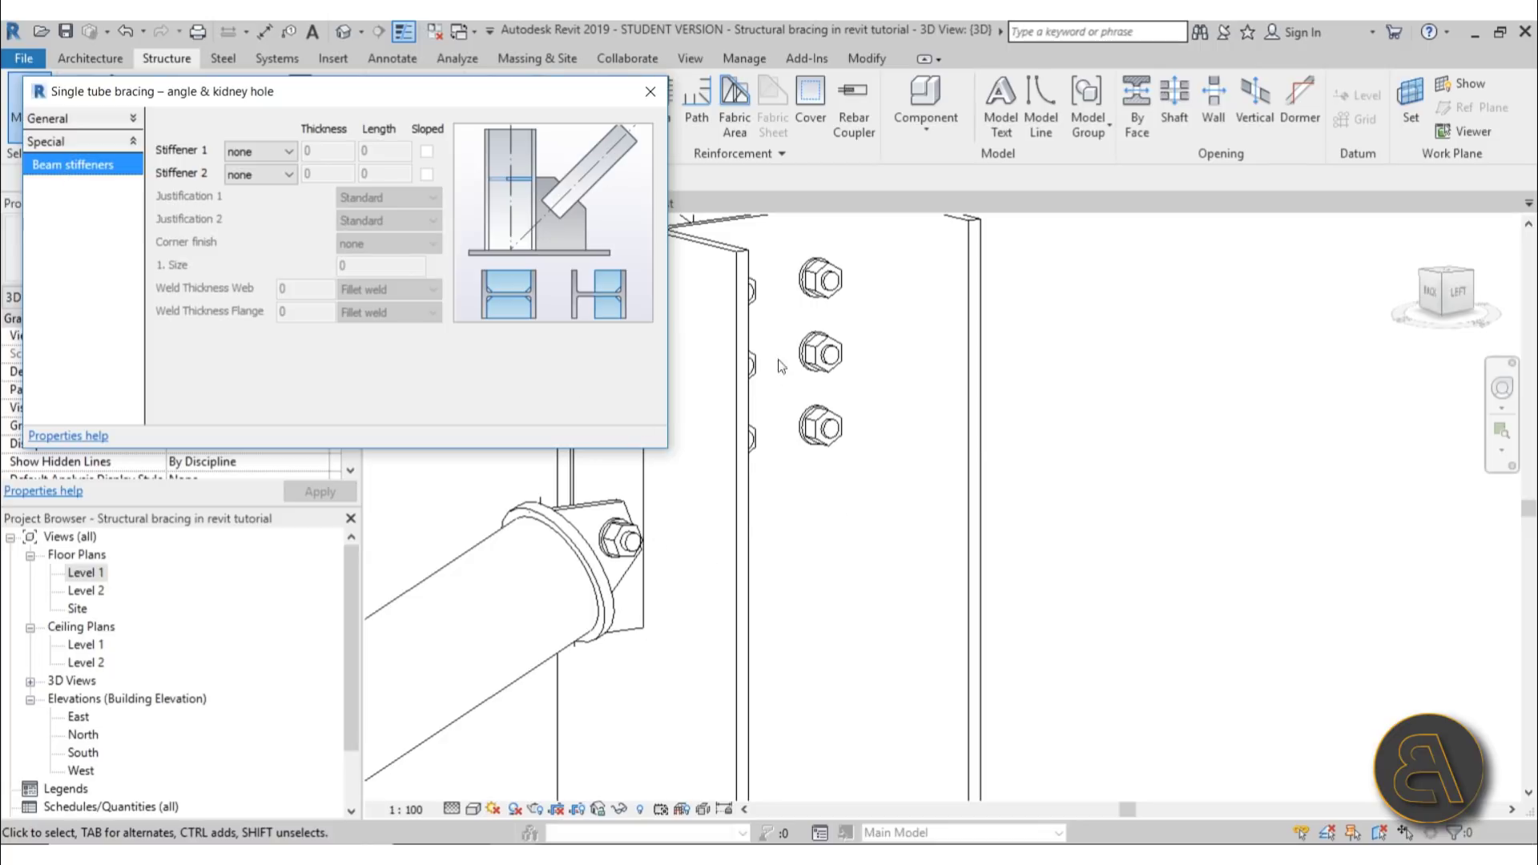
left_click(249, 178)
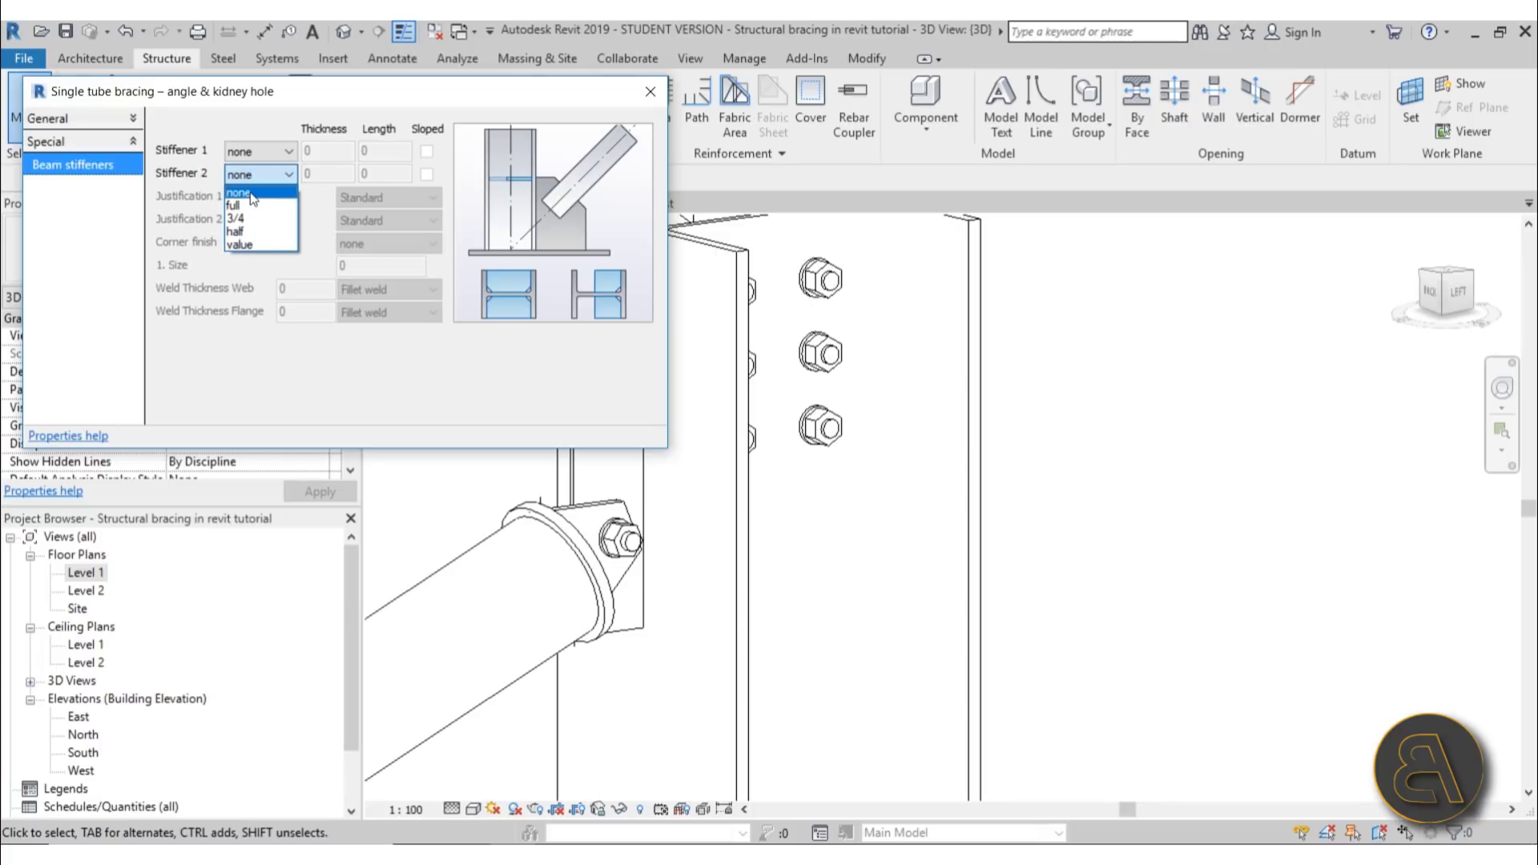
left_click(244, 205)
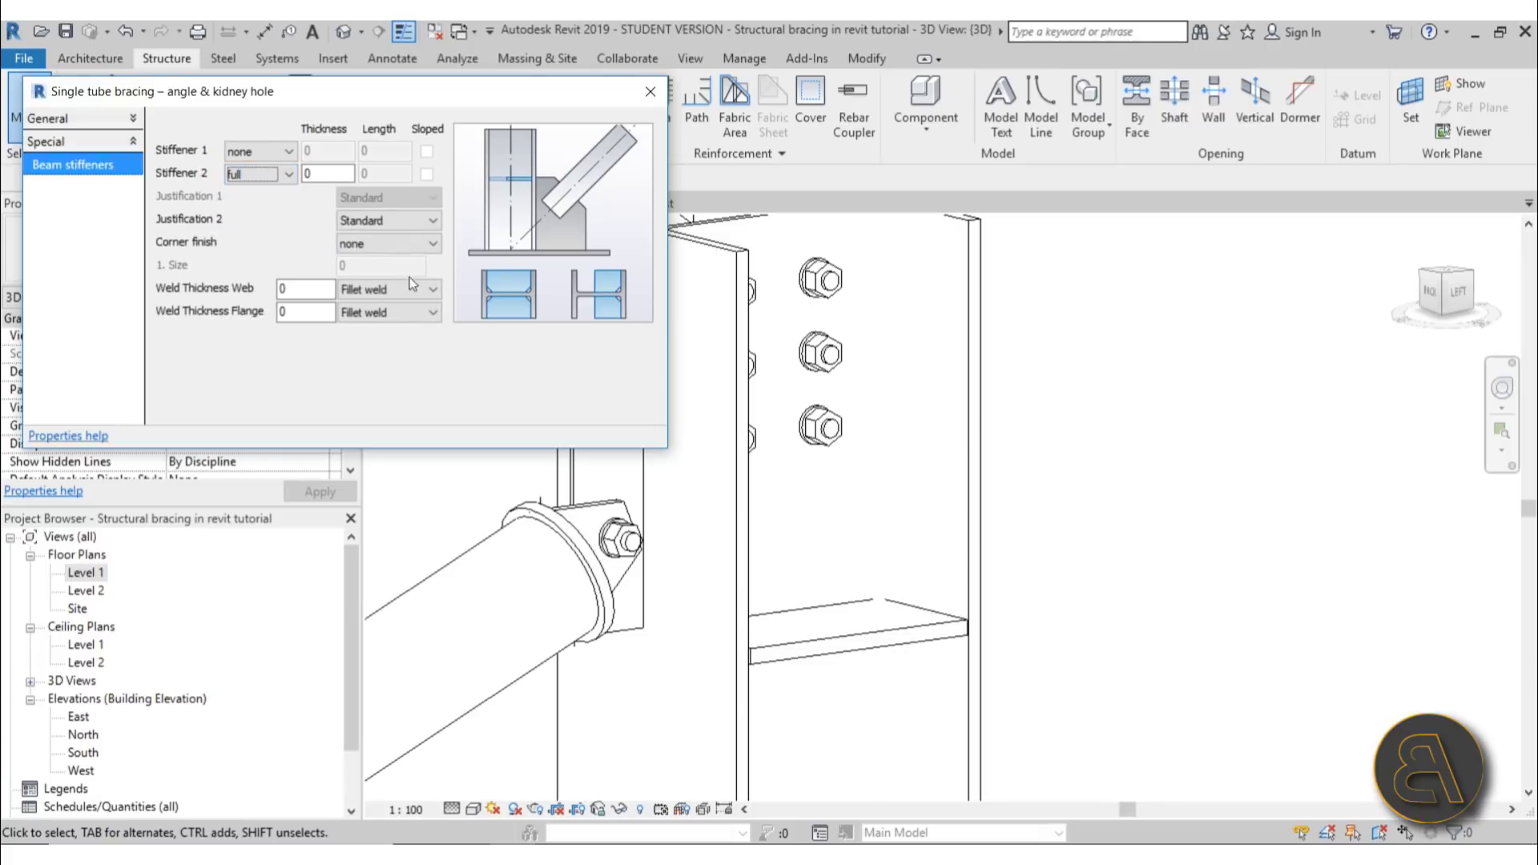
left_click(258, 152)
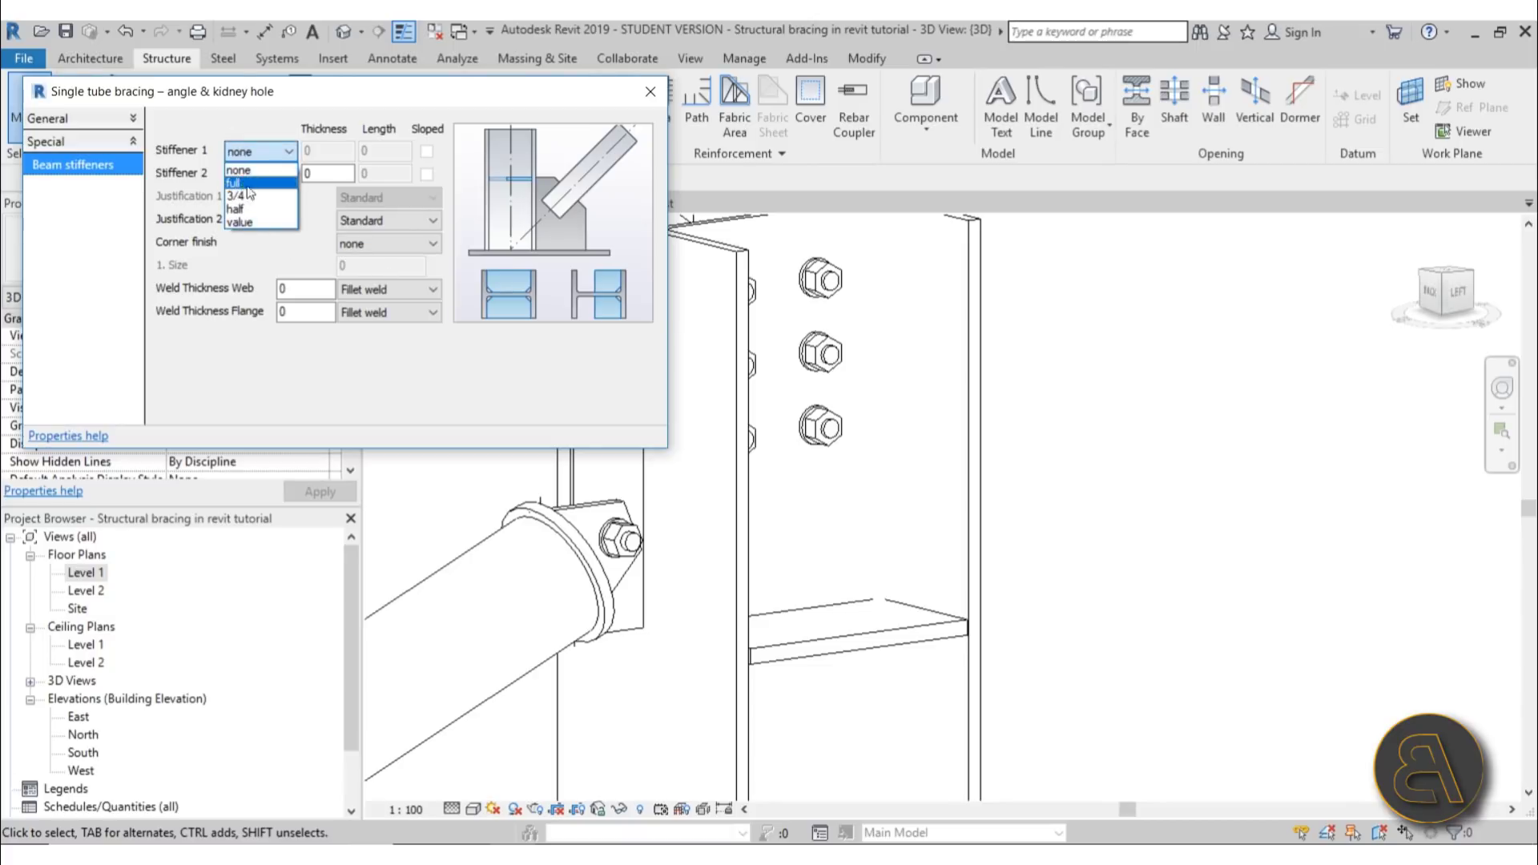
left_click(247, 184)
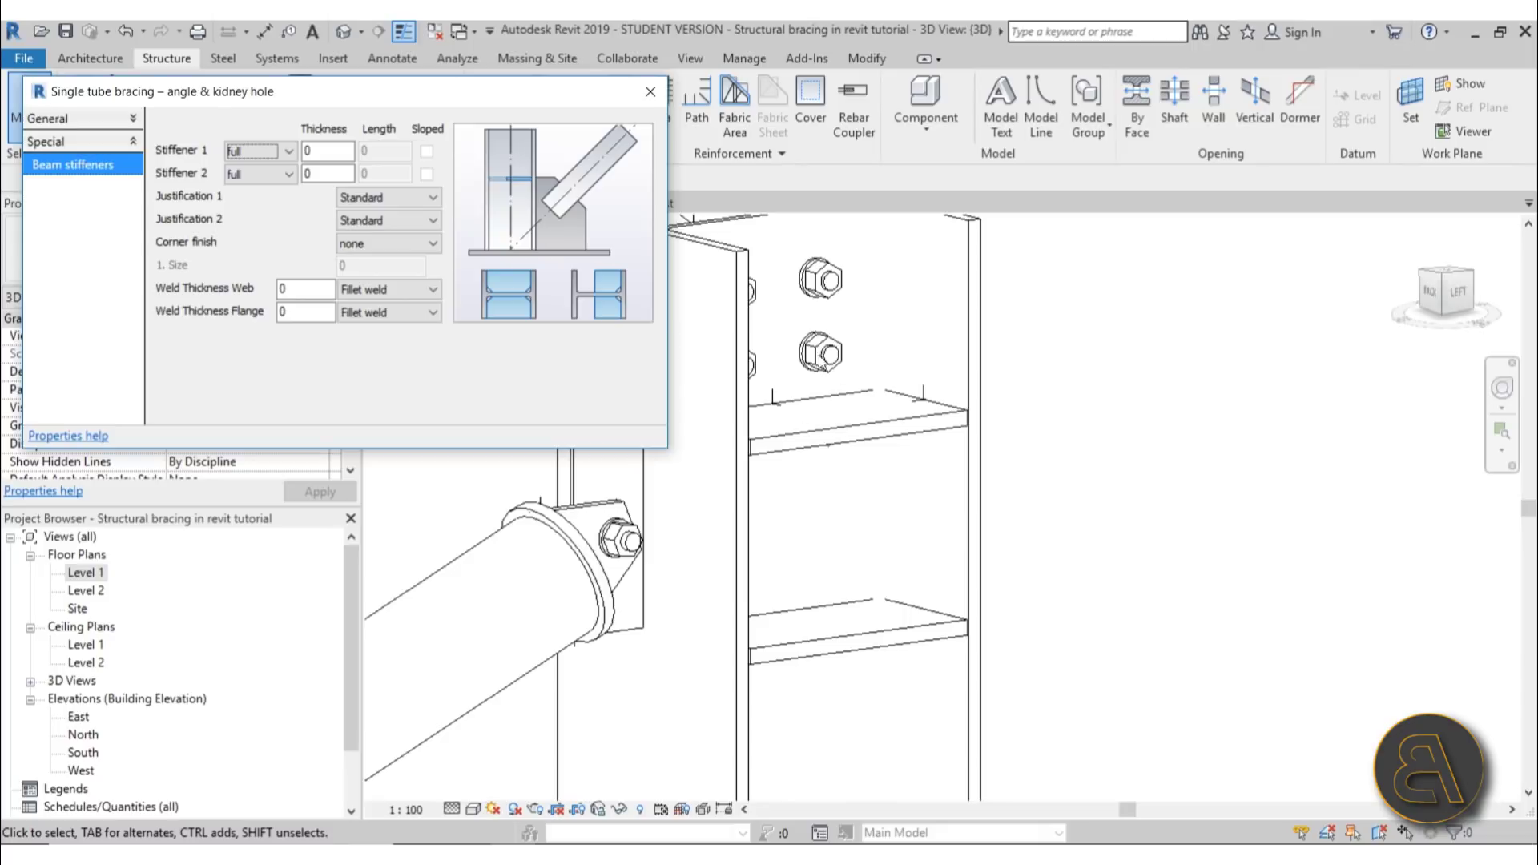
left_click(239, 153)
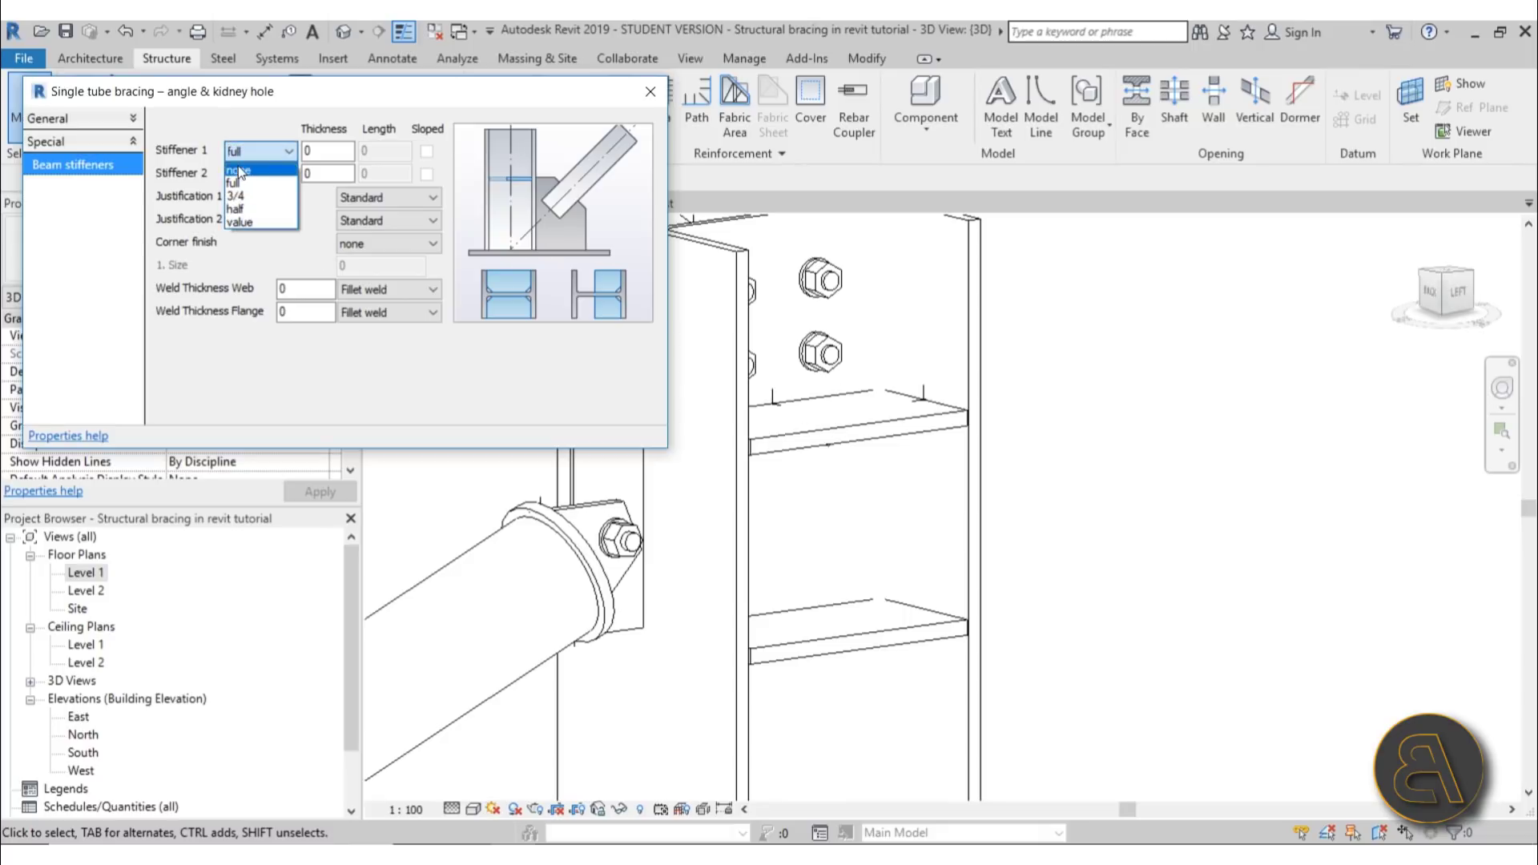
left_click(238, 194)
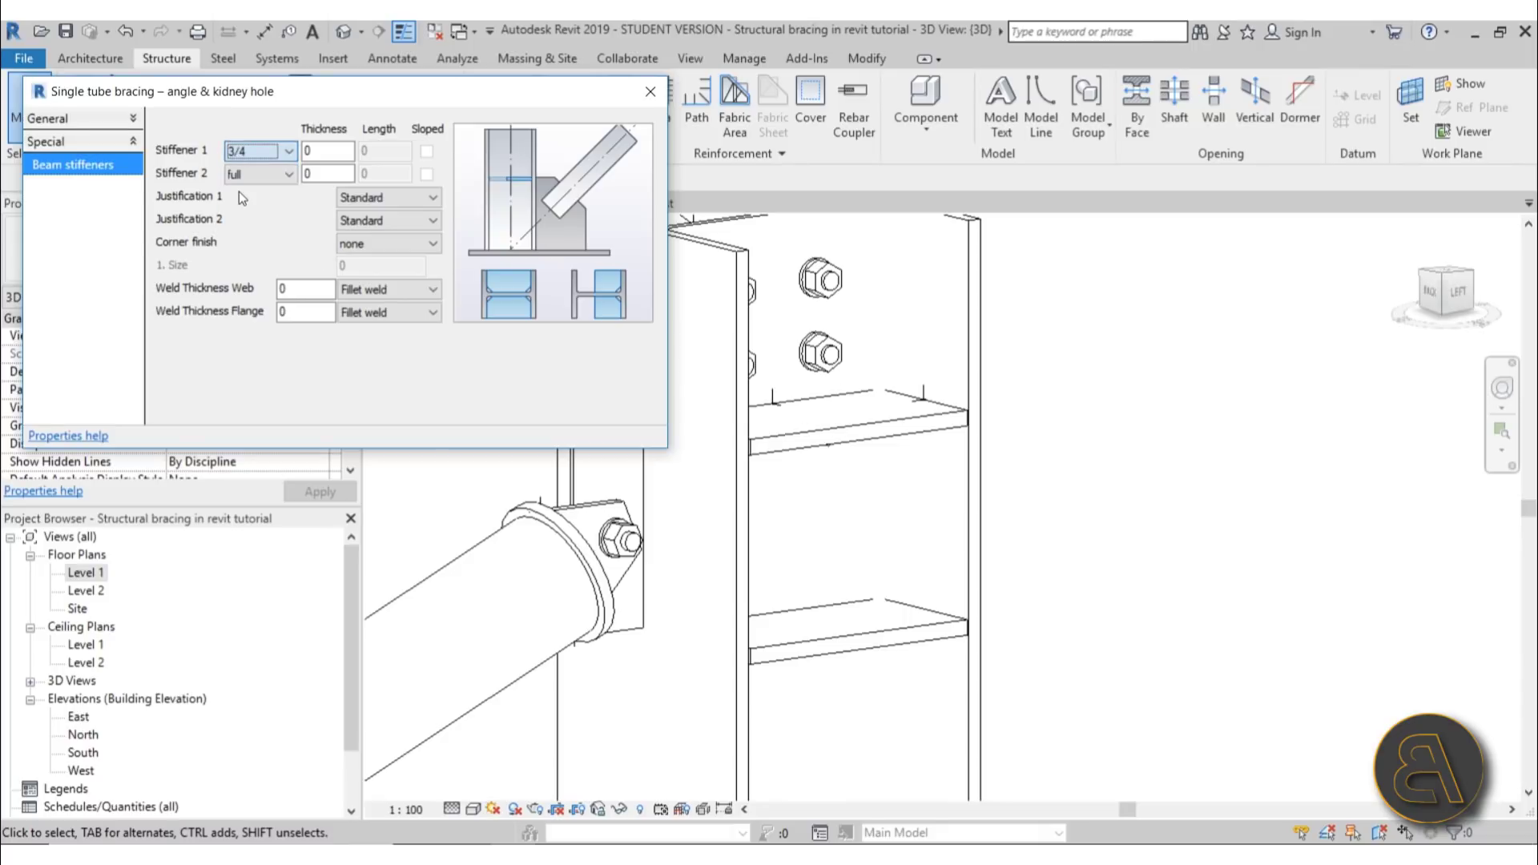
left_click(258, 152)
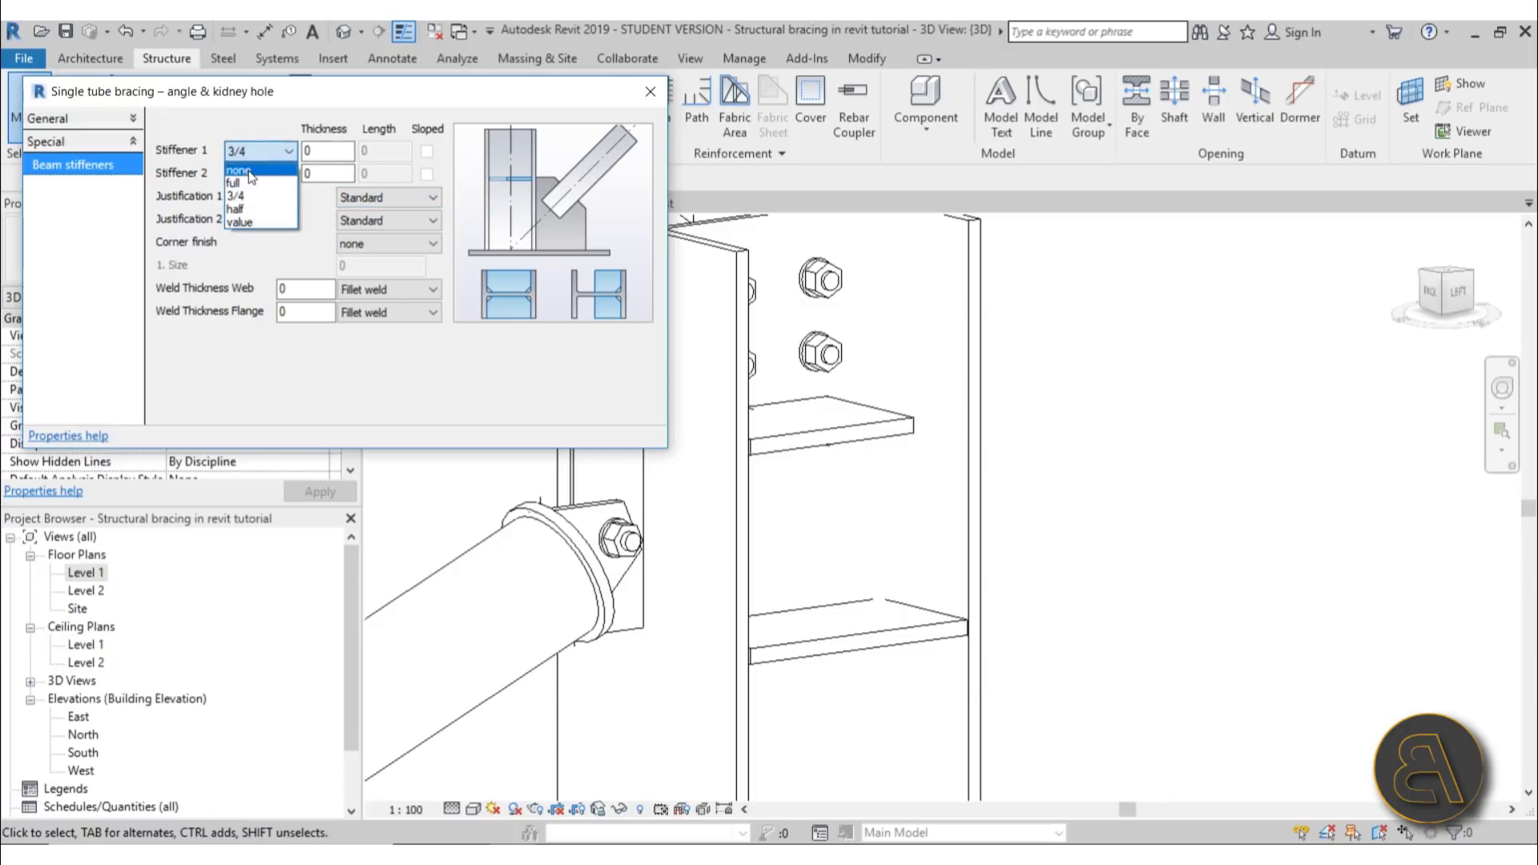
left_click(240, 165)
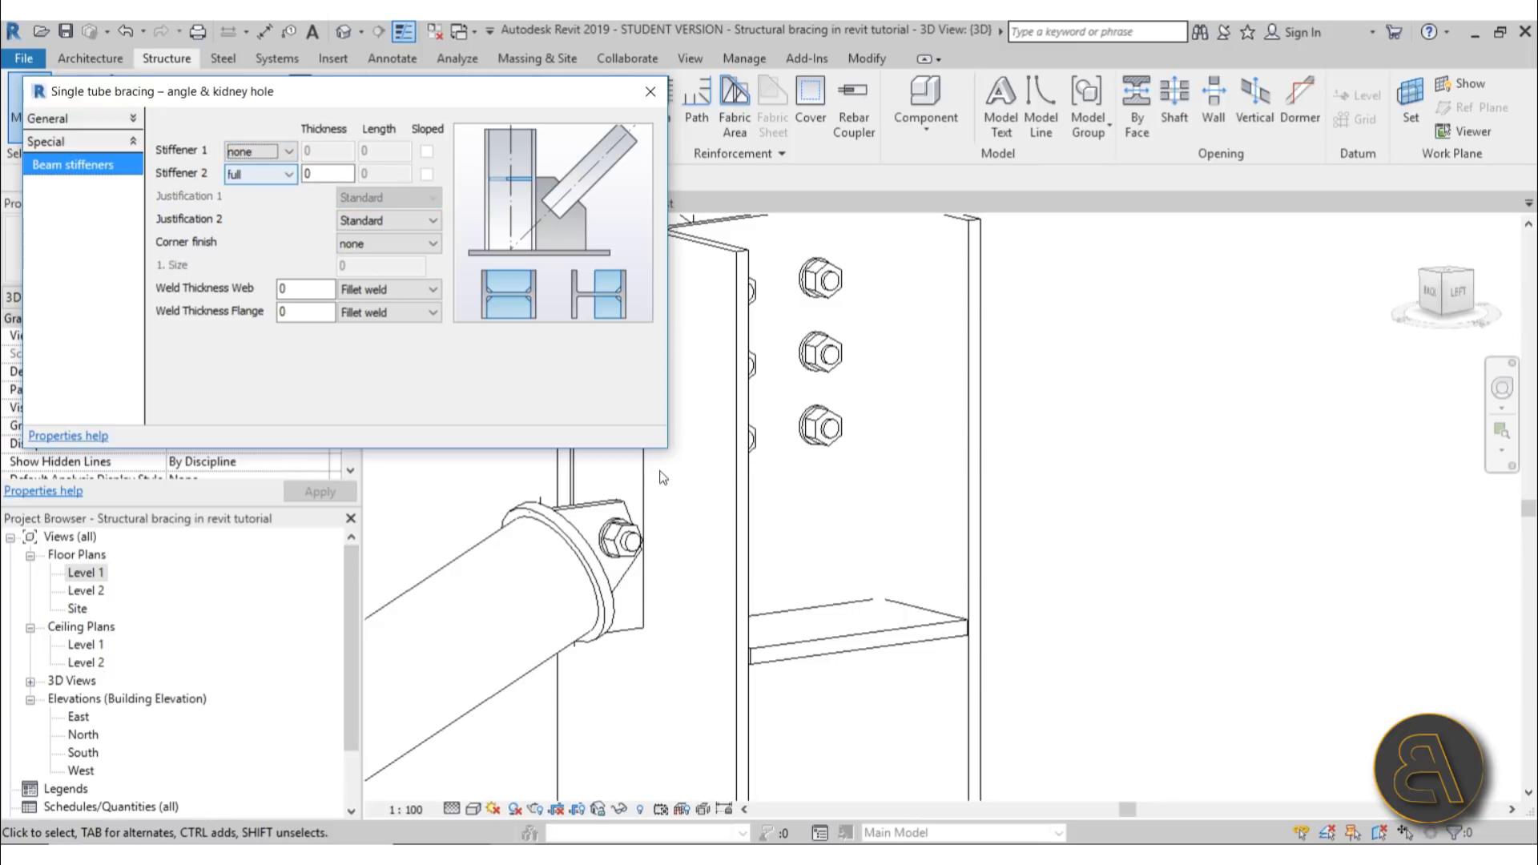
- Select the brace's connection at the other column and bring up its Modify Parameters settings
left_click(650, 91)
scroll(1104, 365, "down", 4)
scroll(1104, 365, "down", 2)
middle_click_drag(1271, 532, 1344, 552, "shift")
scroll(922, 472, "up", 5)
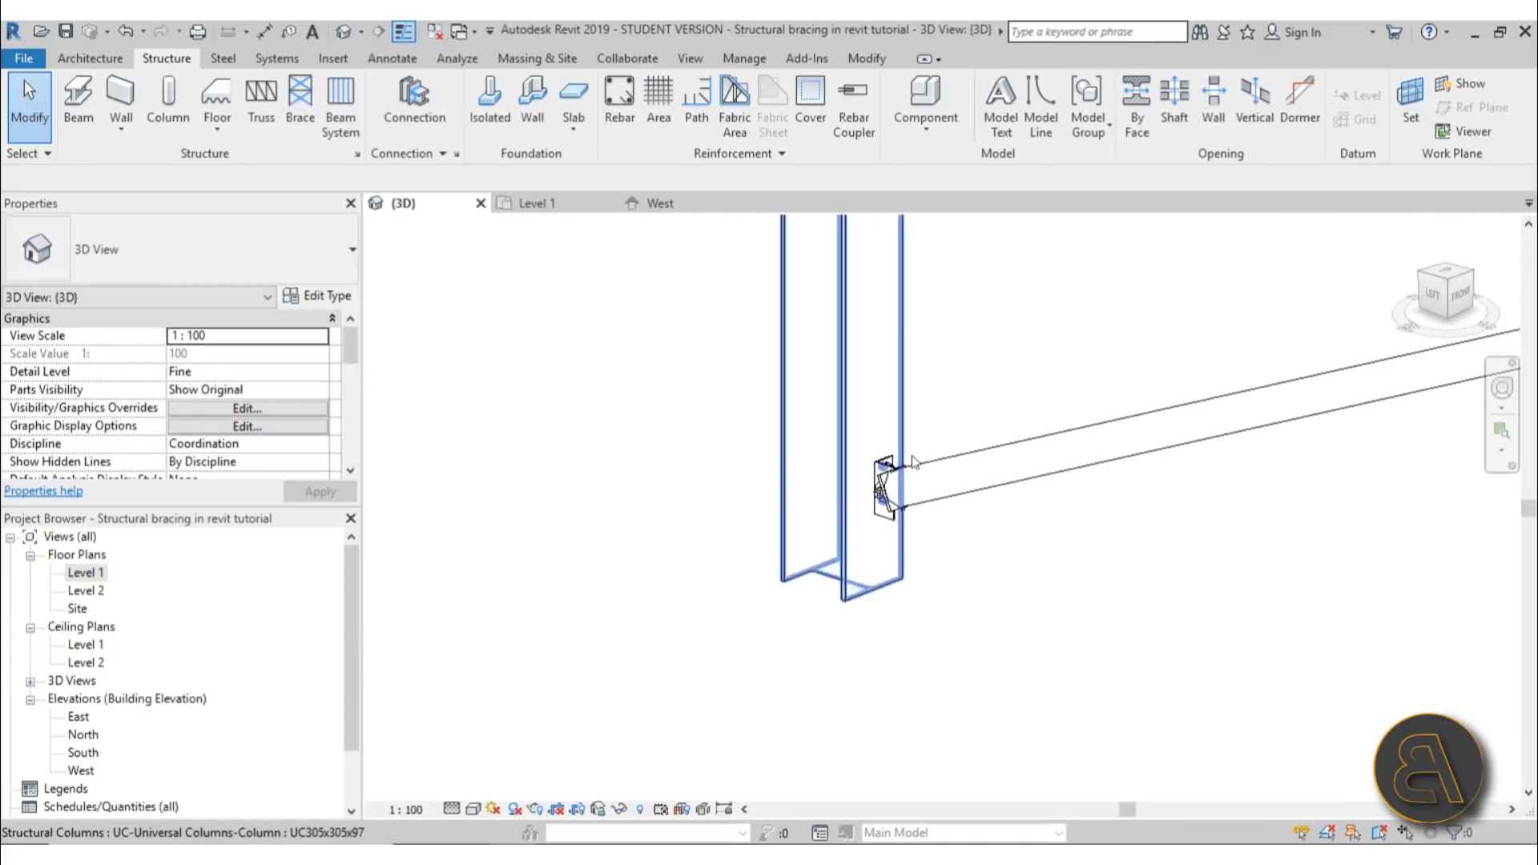
left_click(854, 478)
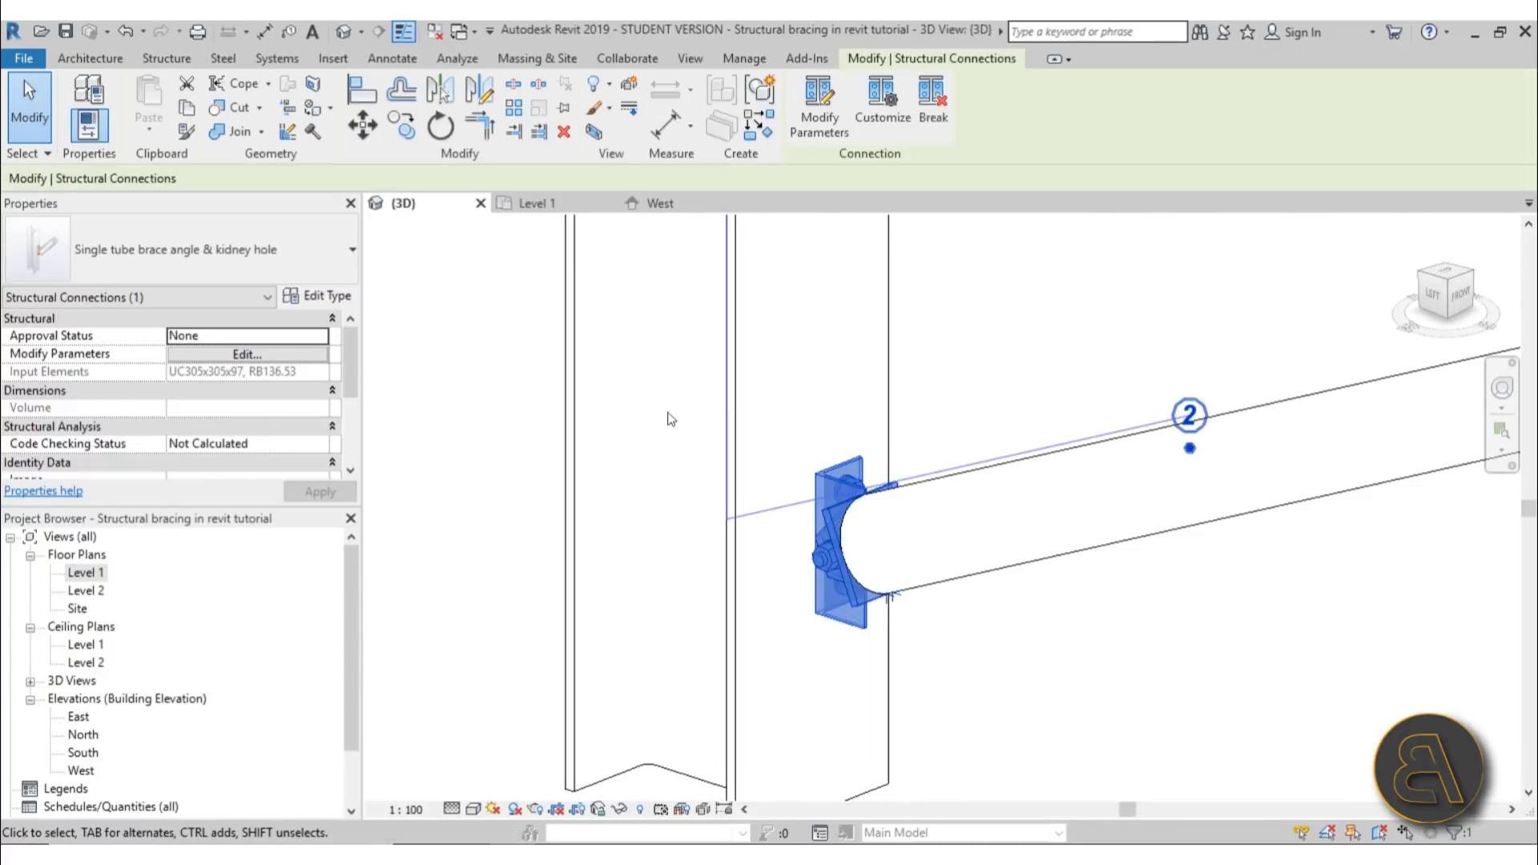
left_click(824, 132)
left_click_drag(475, 148, 407, 71)
- Set the connection's Cover shape to Round with a Projection of 0
left_click(343, 231)
left_click(345, 251)
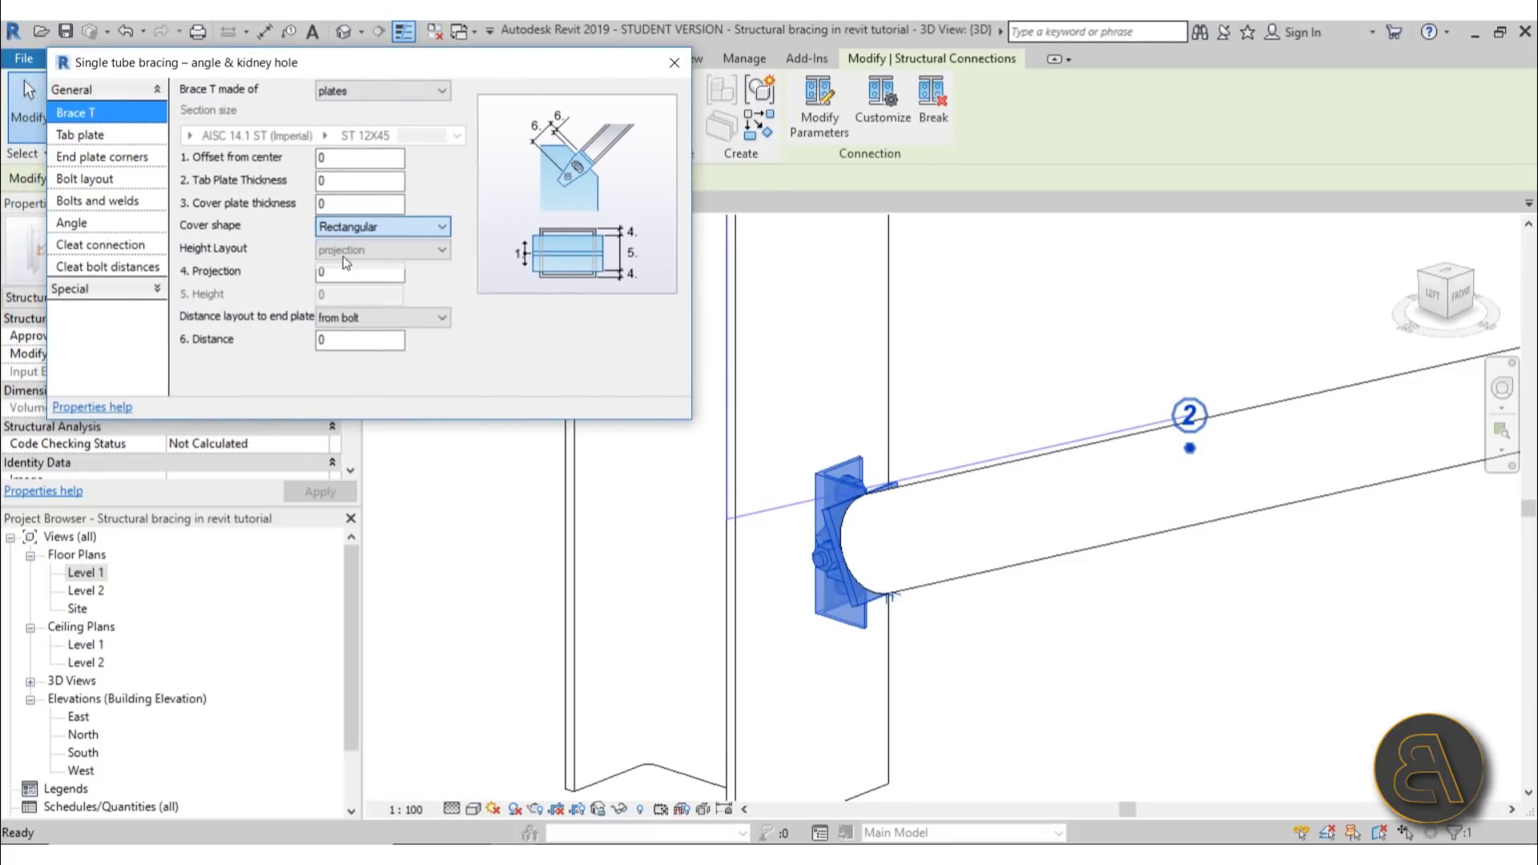
left_click(336, 270)
key("BackSpace")
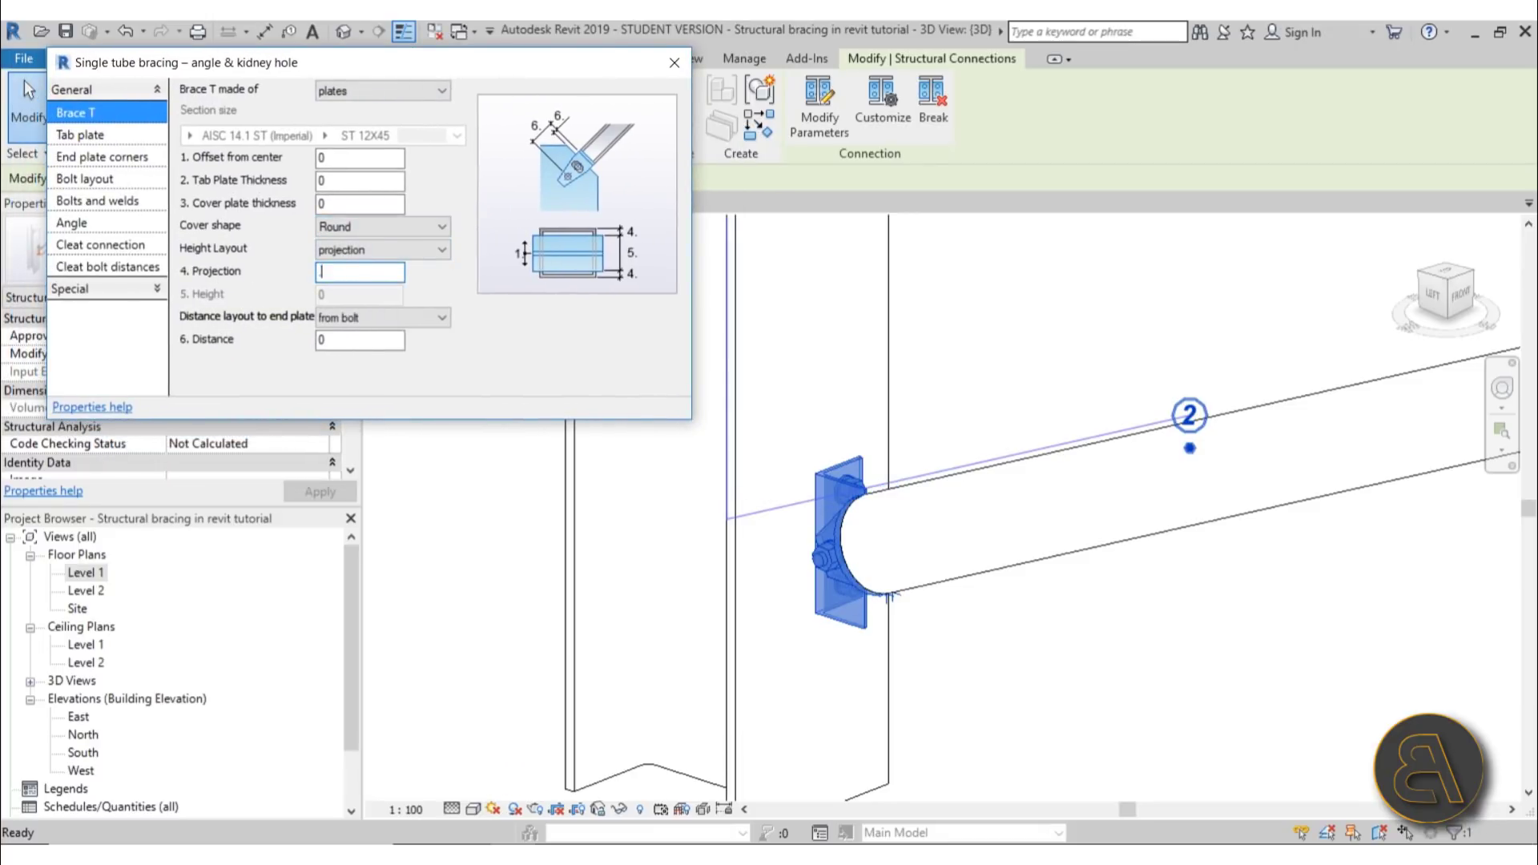
key("Return")
scroll(882, 583, "up", 5)
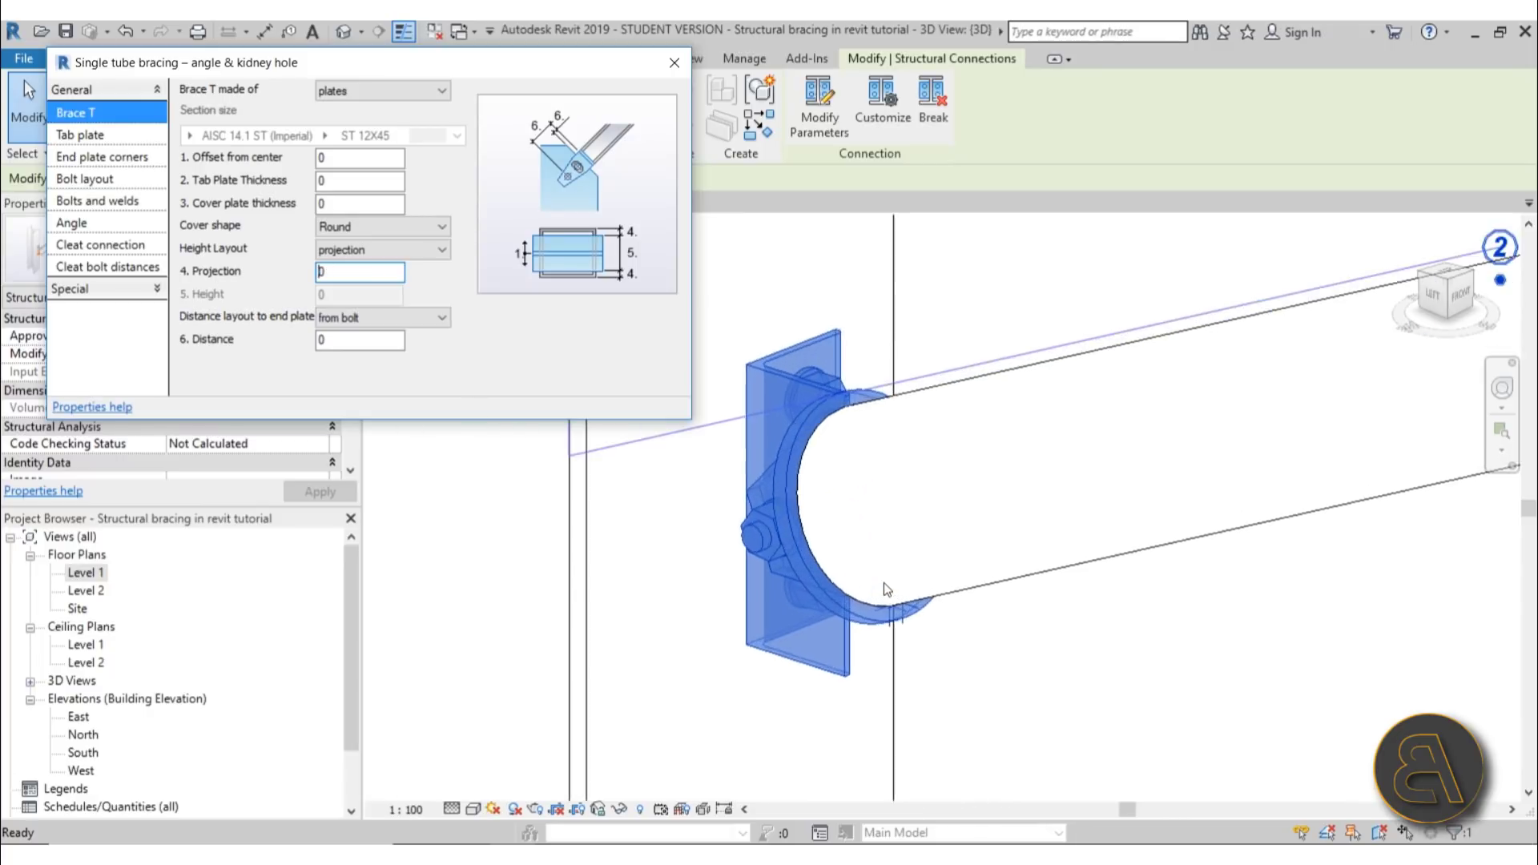
left_click(917, 684)
scroll(917, 684, "down", 3)
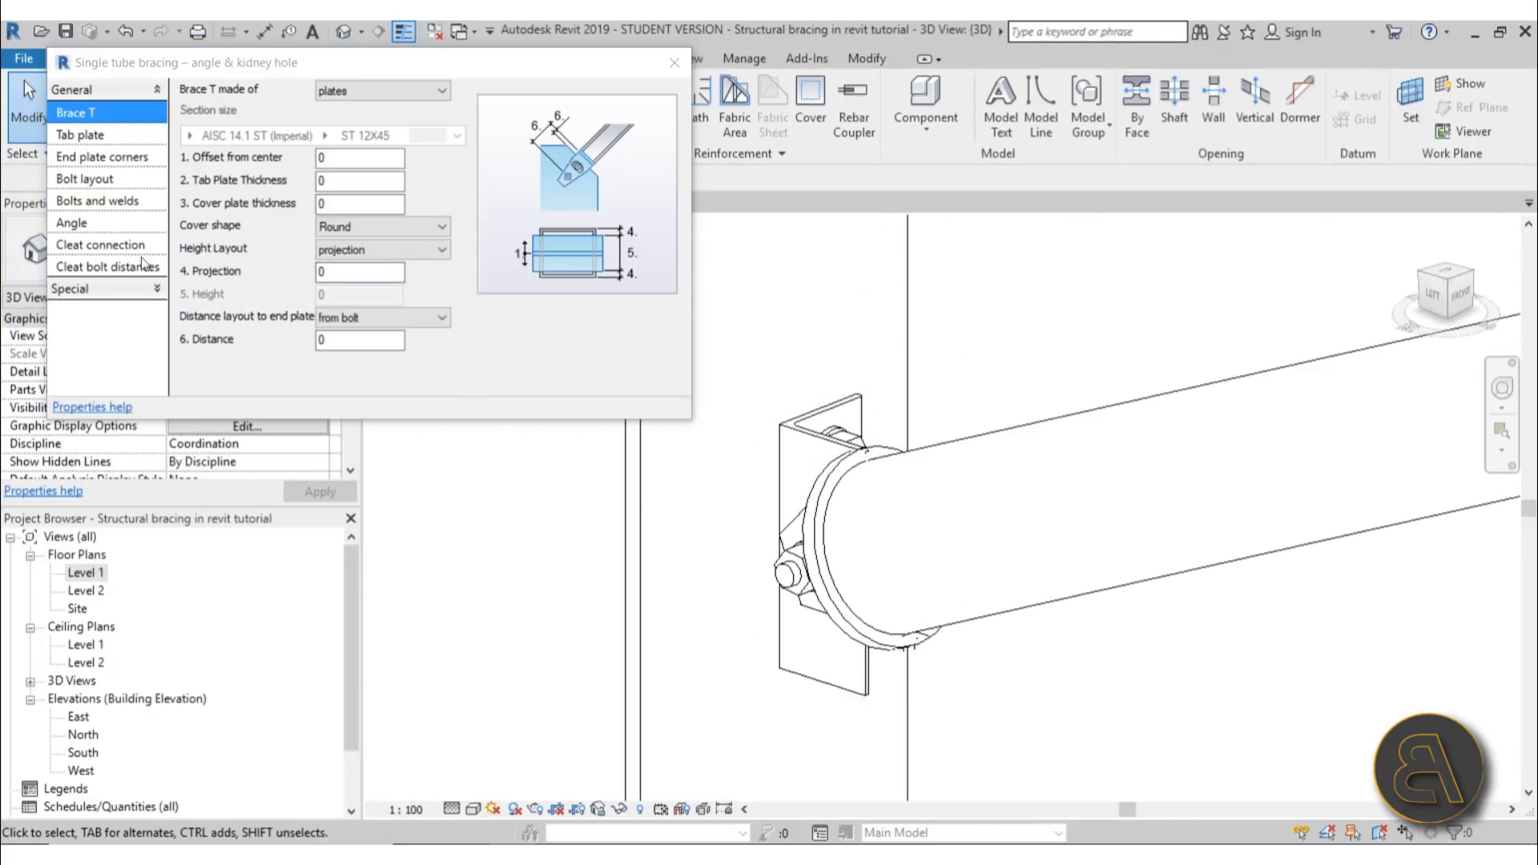
- Set both beam stiffeners, Stiffener 1 and Stiffener 2, to full and close the settings
left_click(90, 291)
left_click(94, 137)
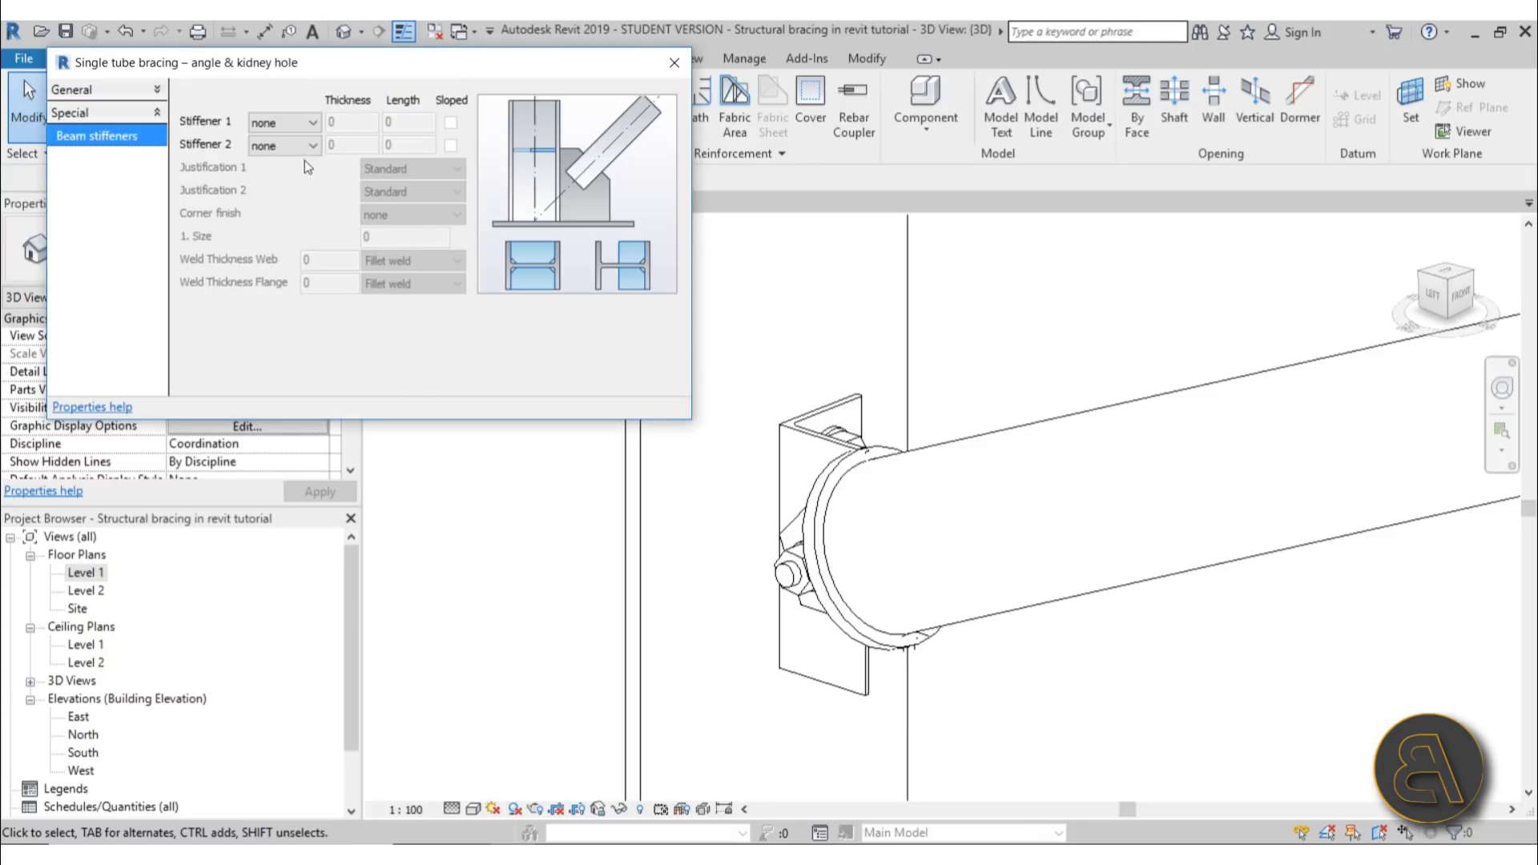
left_click(266, 146)
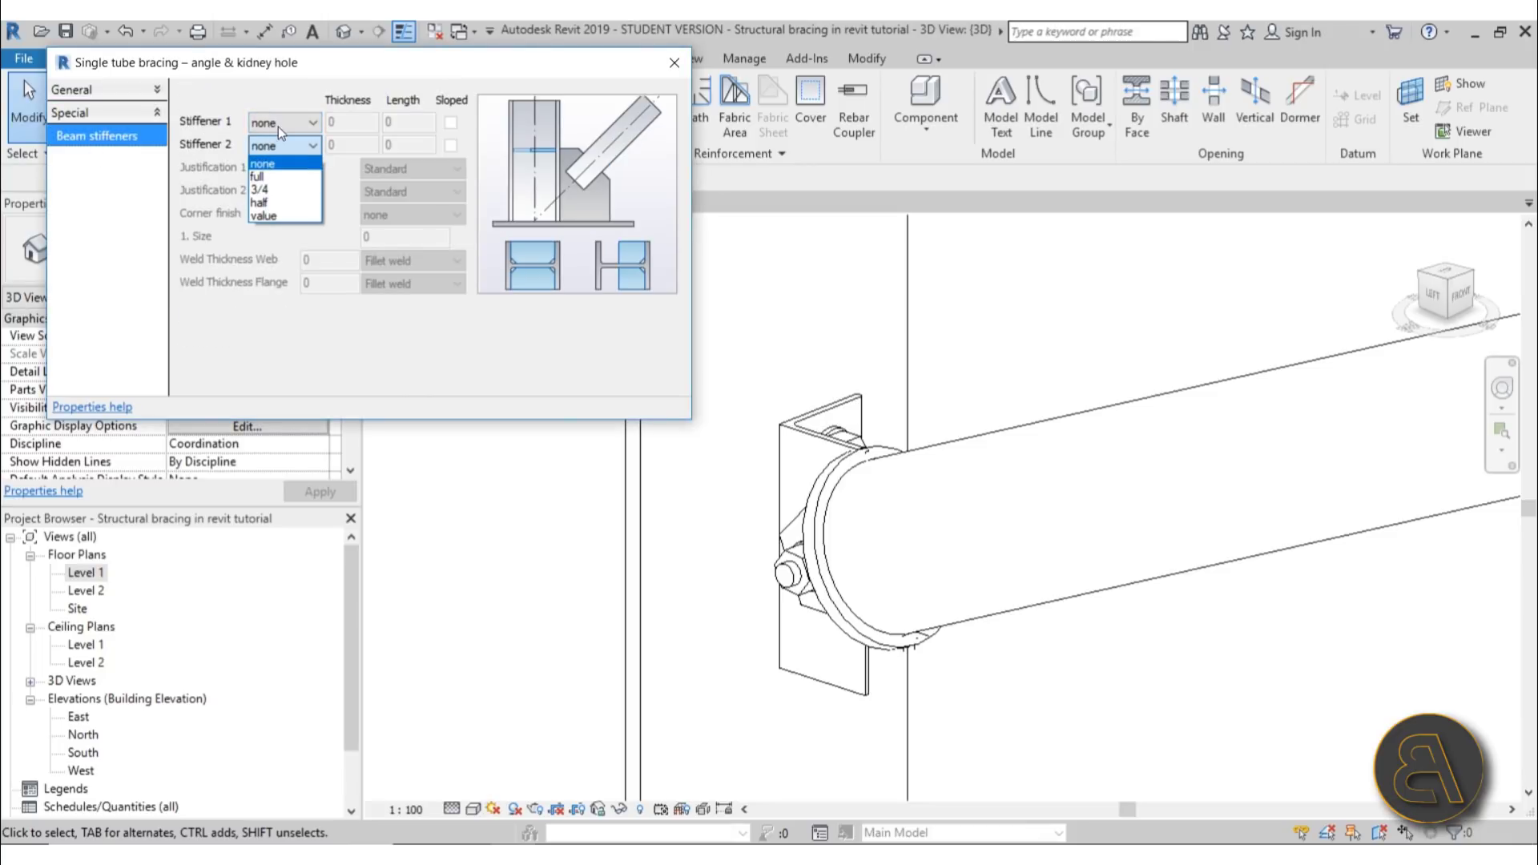
left_click(270, 176)
left_click(278, 127)
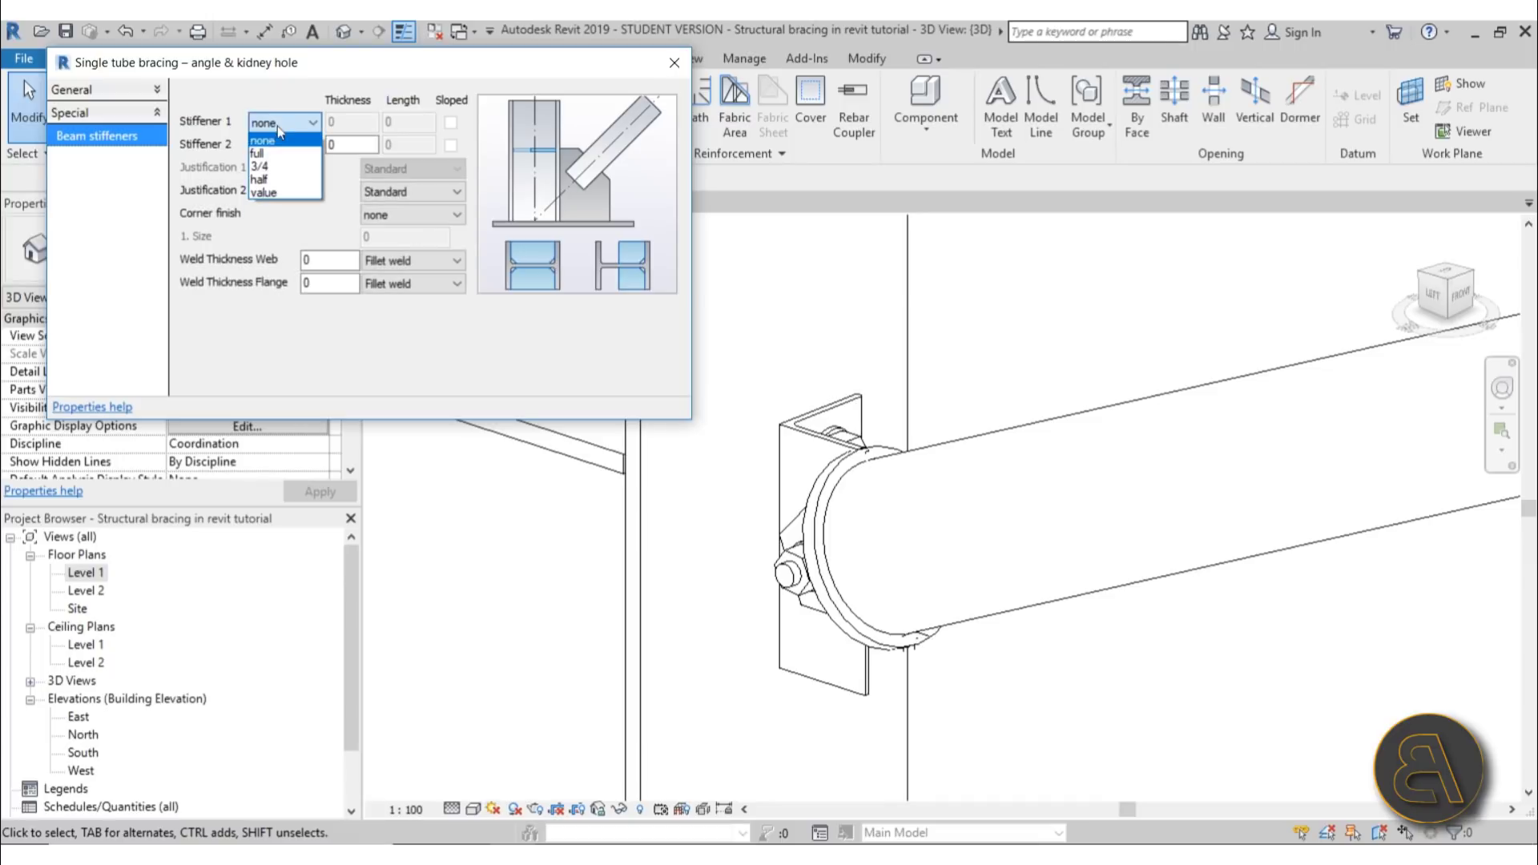
left_click(261, 153)
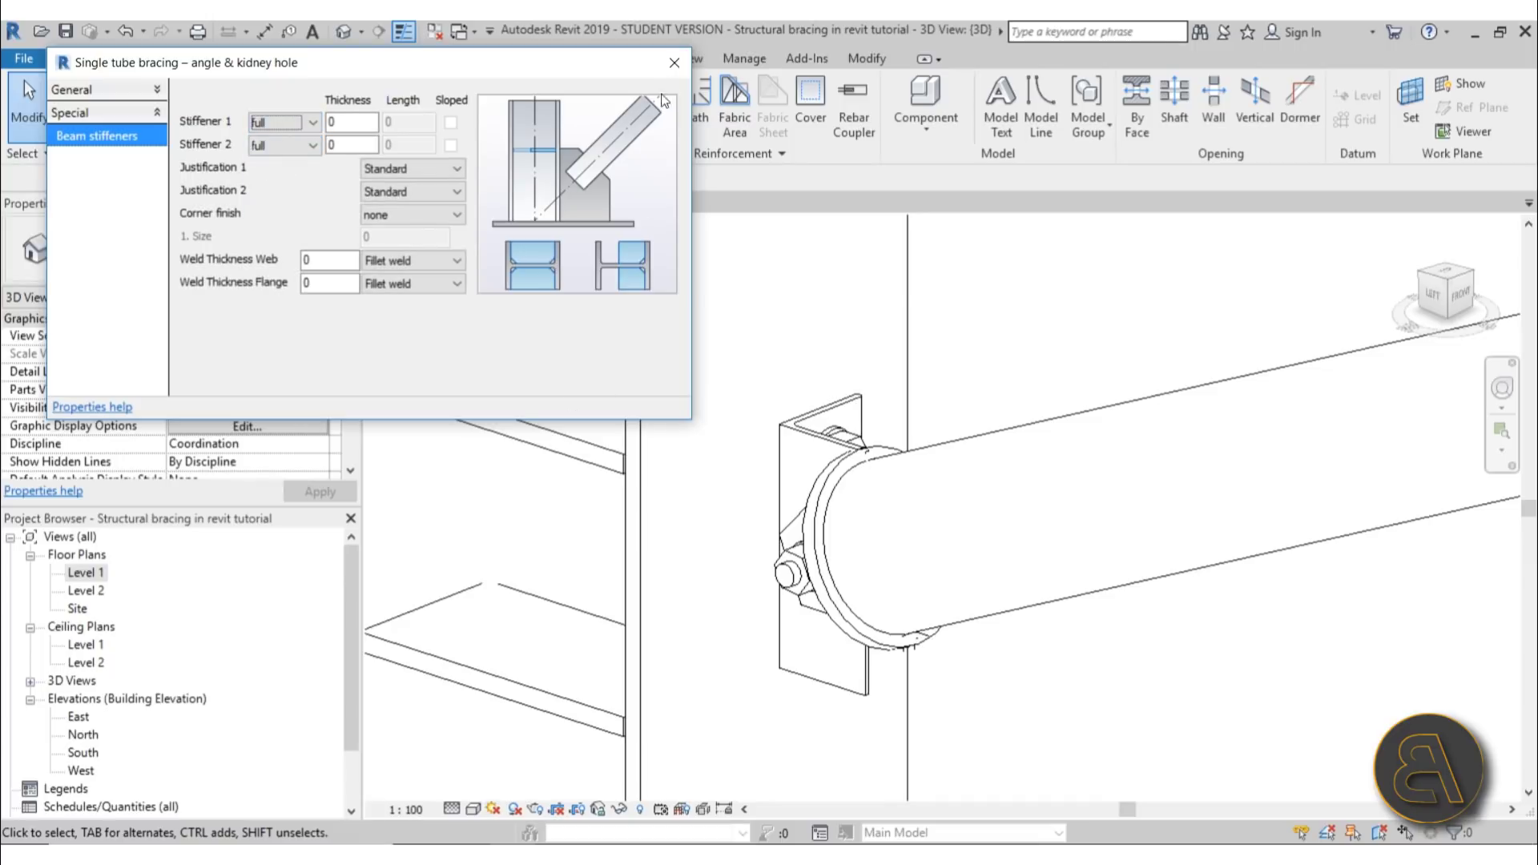
left_click(675, 63)
scroll(731, 508, "down", 4)
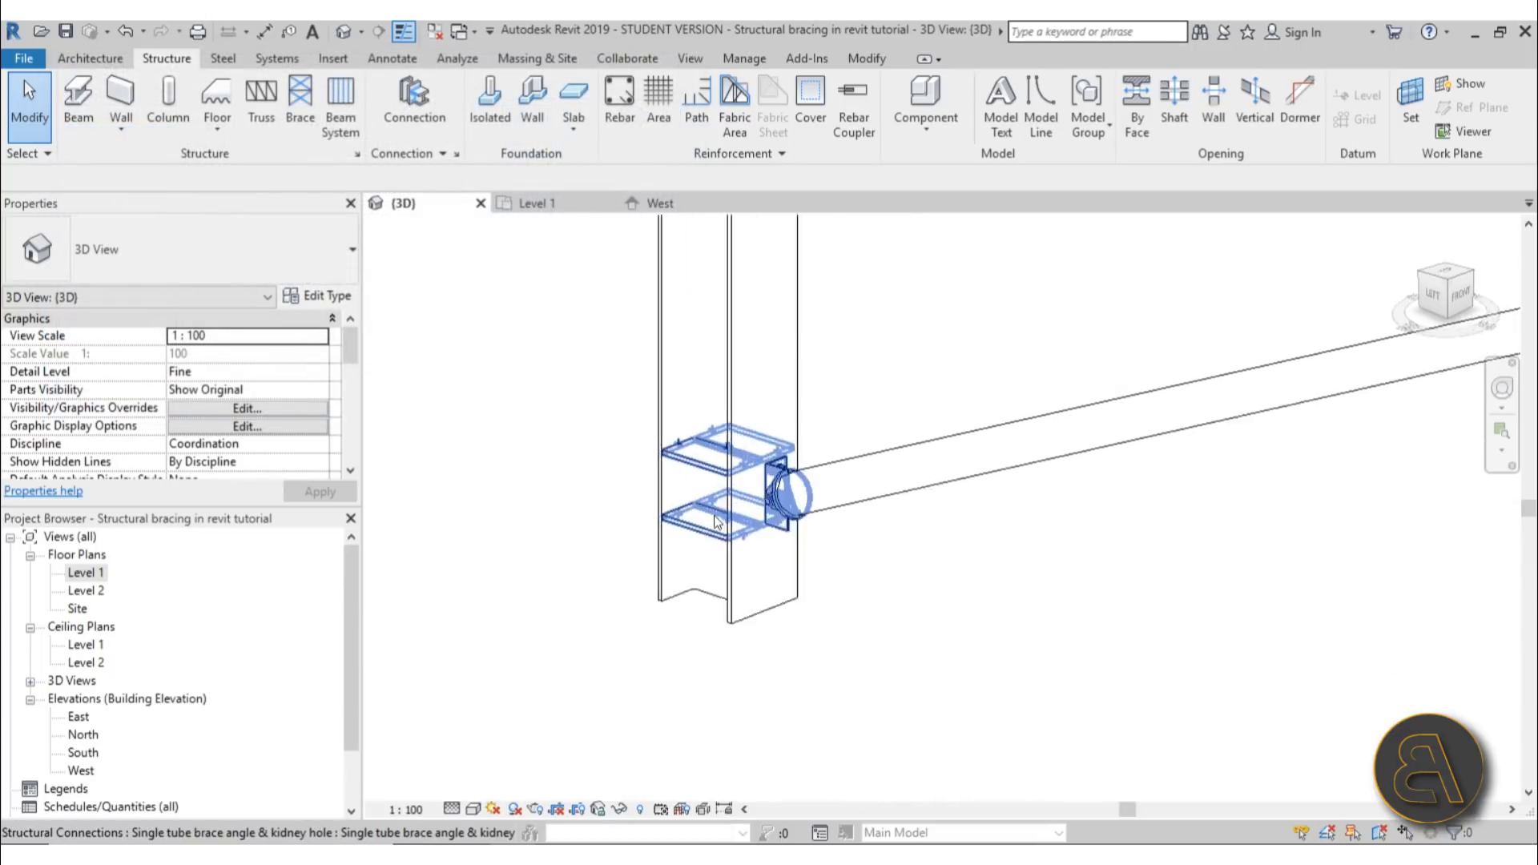
scroll(717, 522, "up", 3)
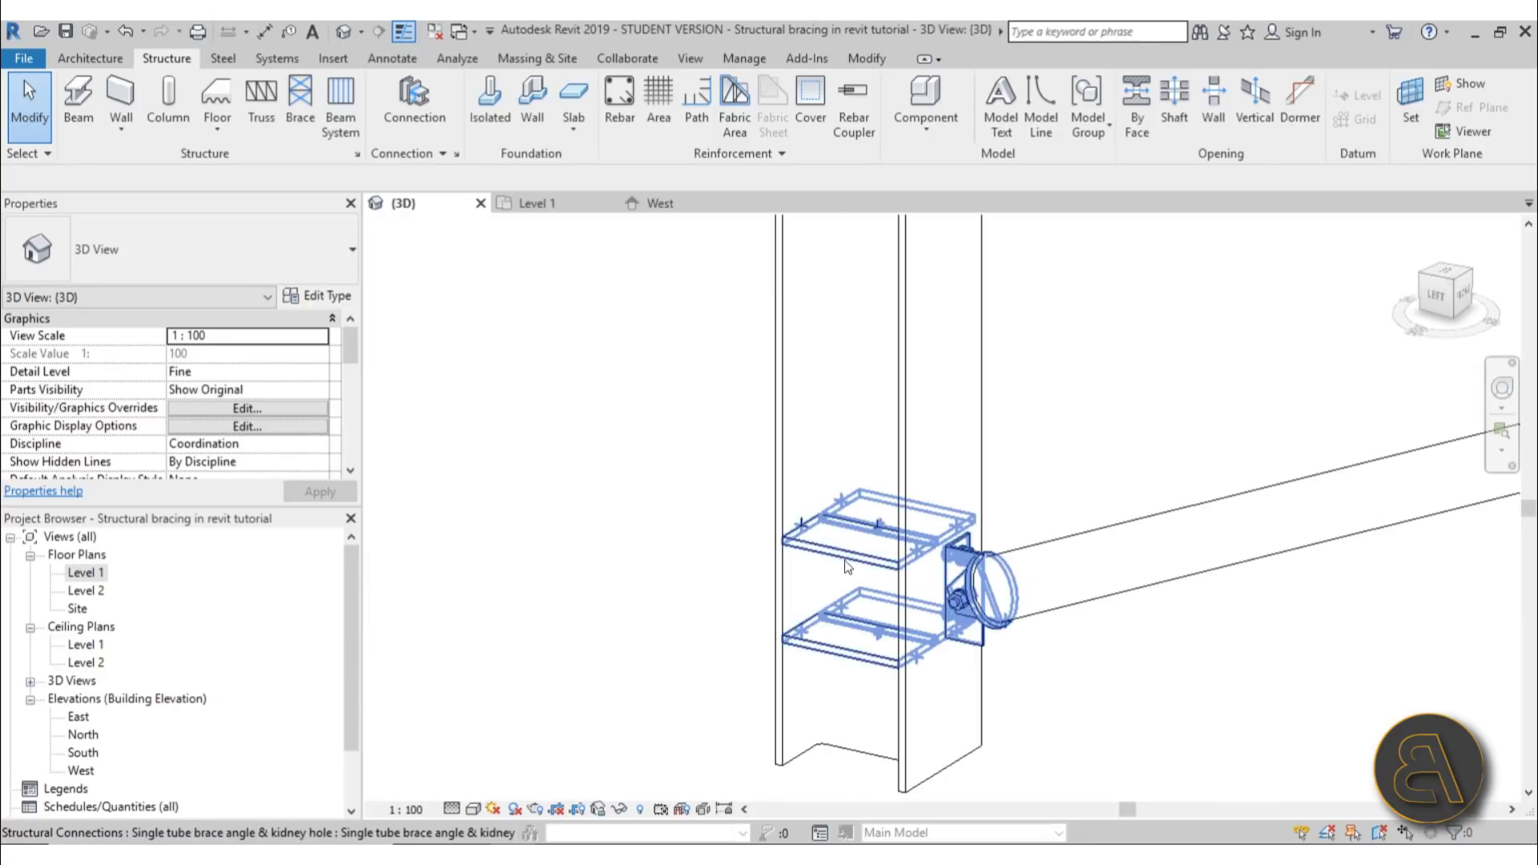
left_click(840, 531)
scroll(834, 532, "up", 5)
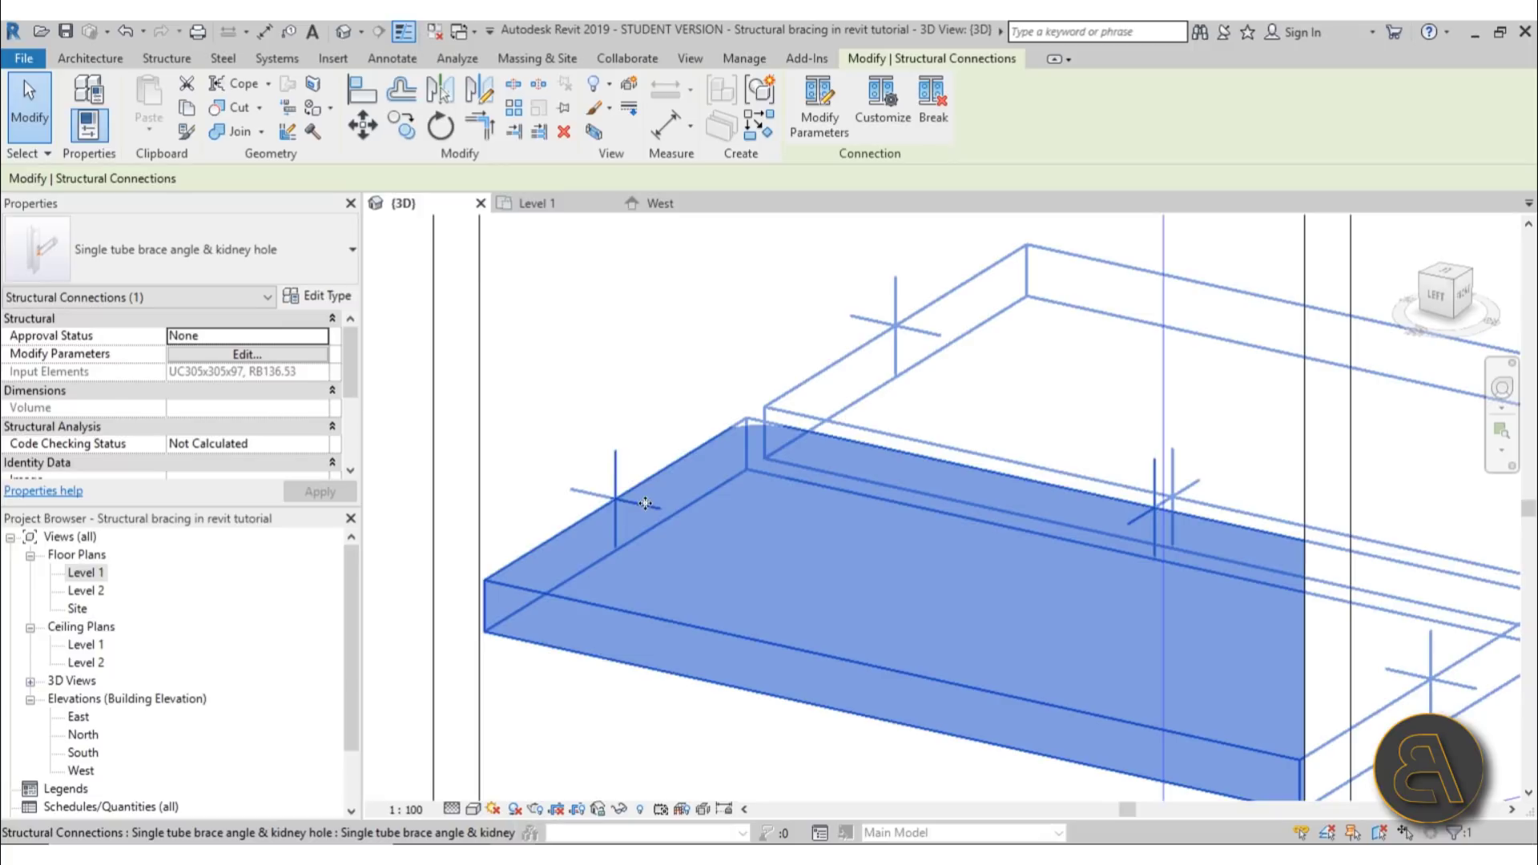
scroll(645, 503, "down", 6)
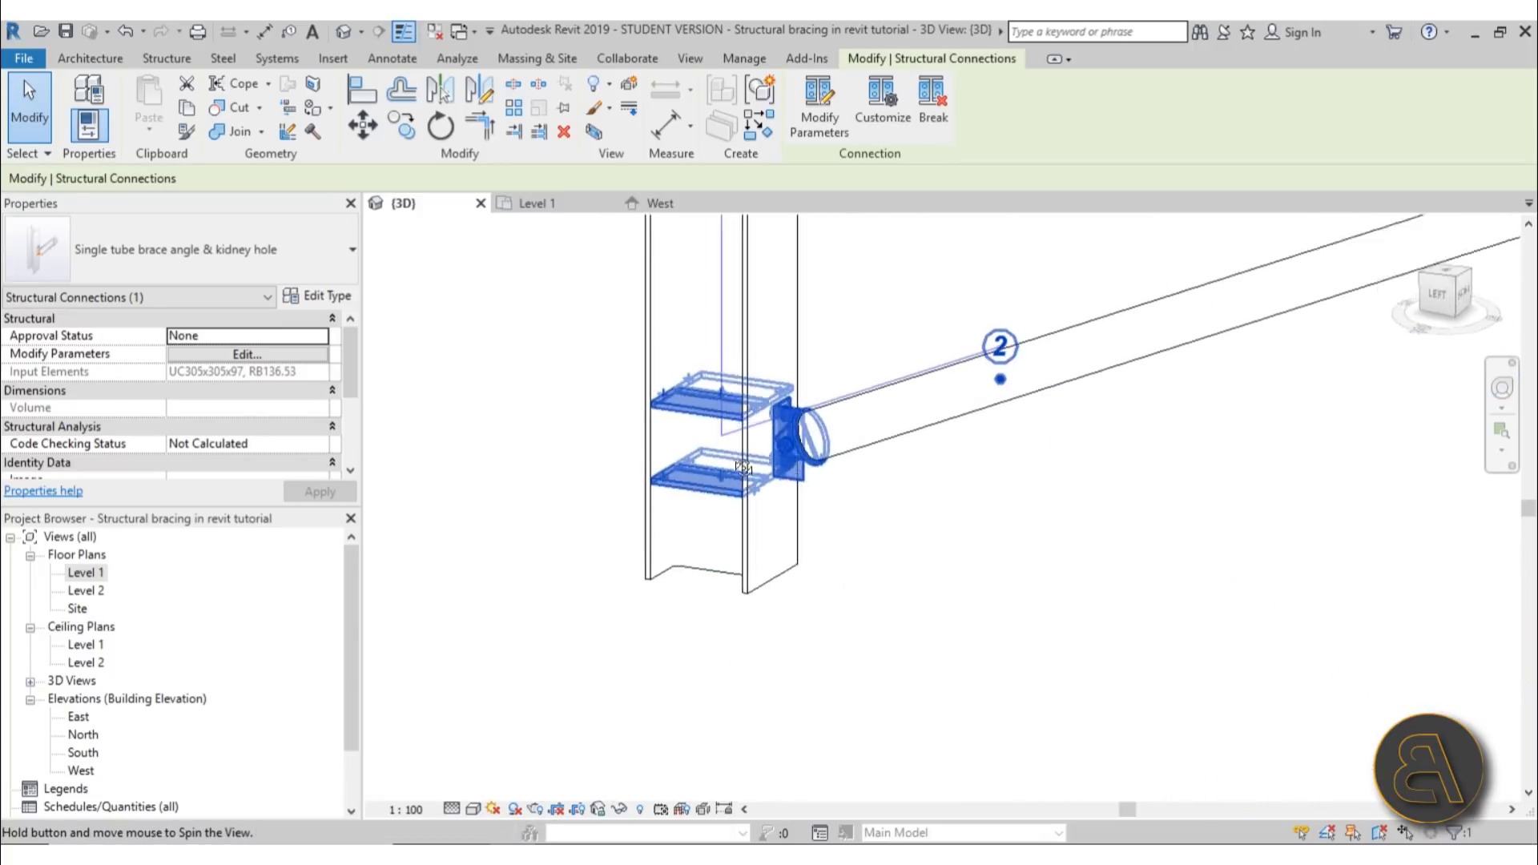
middle_click_drag(743, 467, 686, 574, "shift")
left_click(486, 529)
scroll(805, 595, "down", 5)
middle_click_drag(805, 594, 881, 425, "shift")
scroll(875, 424, "up", 6)
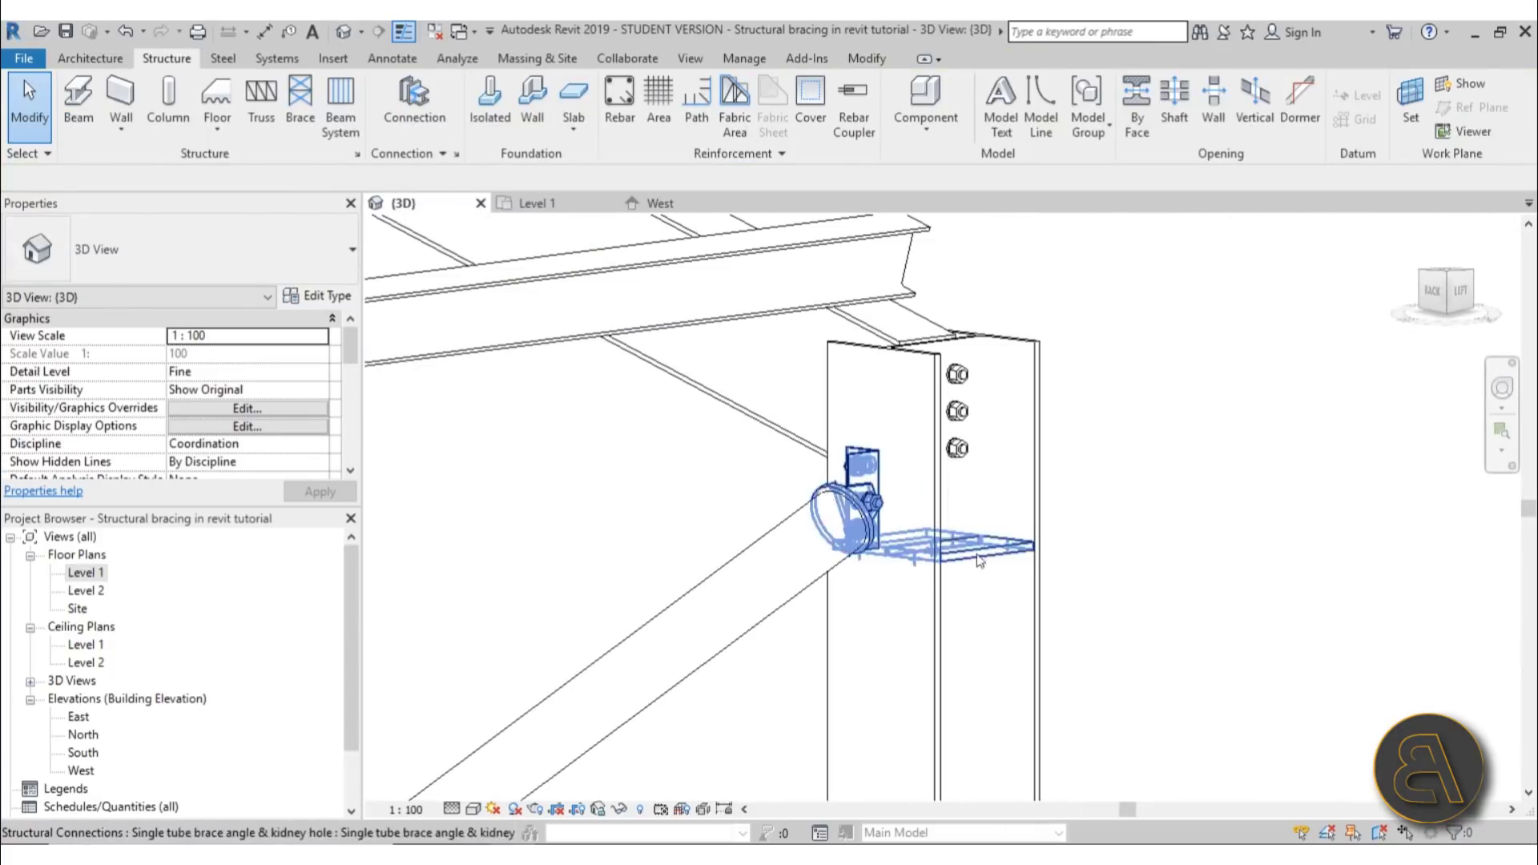
scroll(979, 561, "down", 5)
left_click(844, 439)
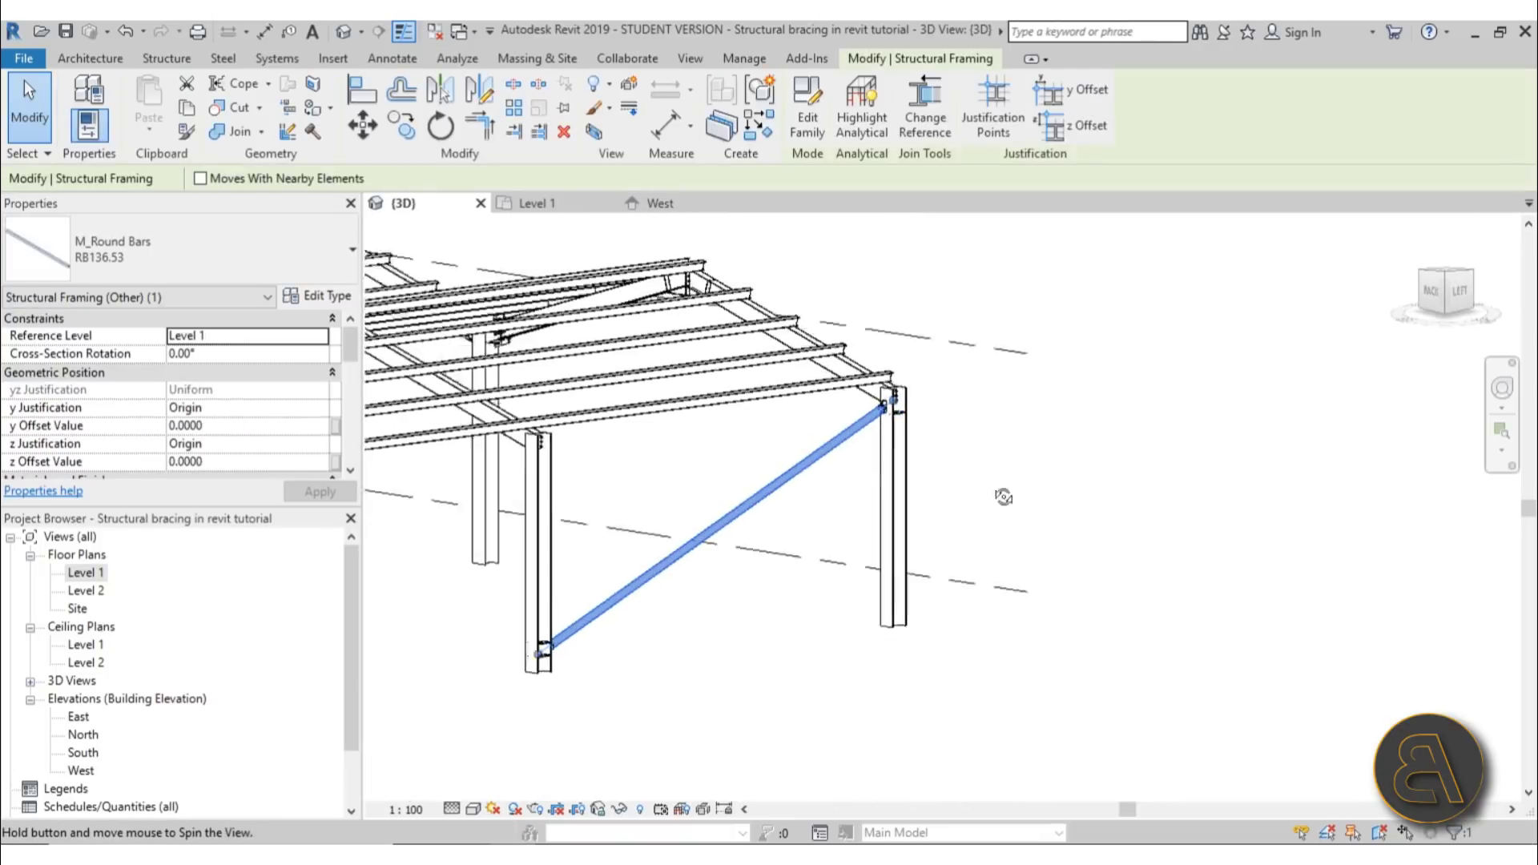
middle_click_drag(1003, 497, 714, 539, "shift")
scroll(125, 387, "down", 6)
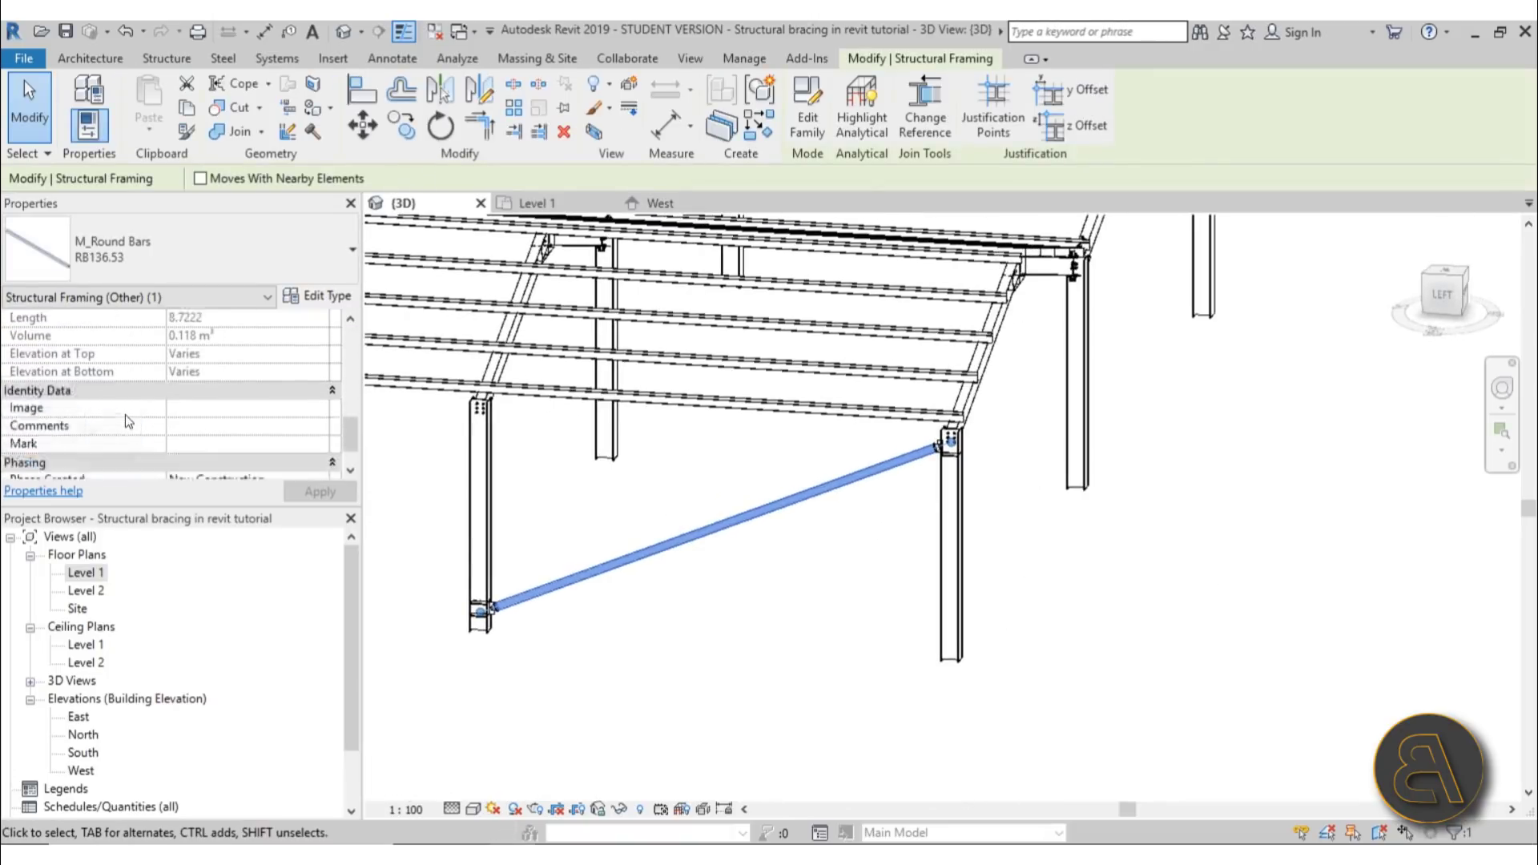
scroll(125, 415, "up", 3)
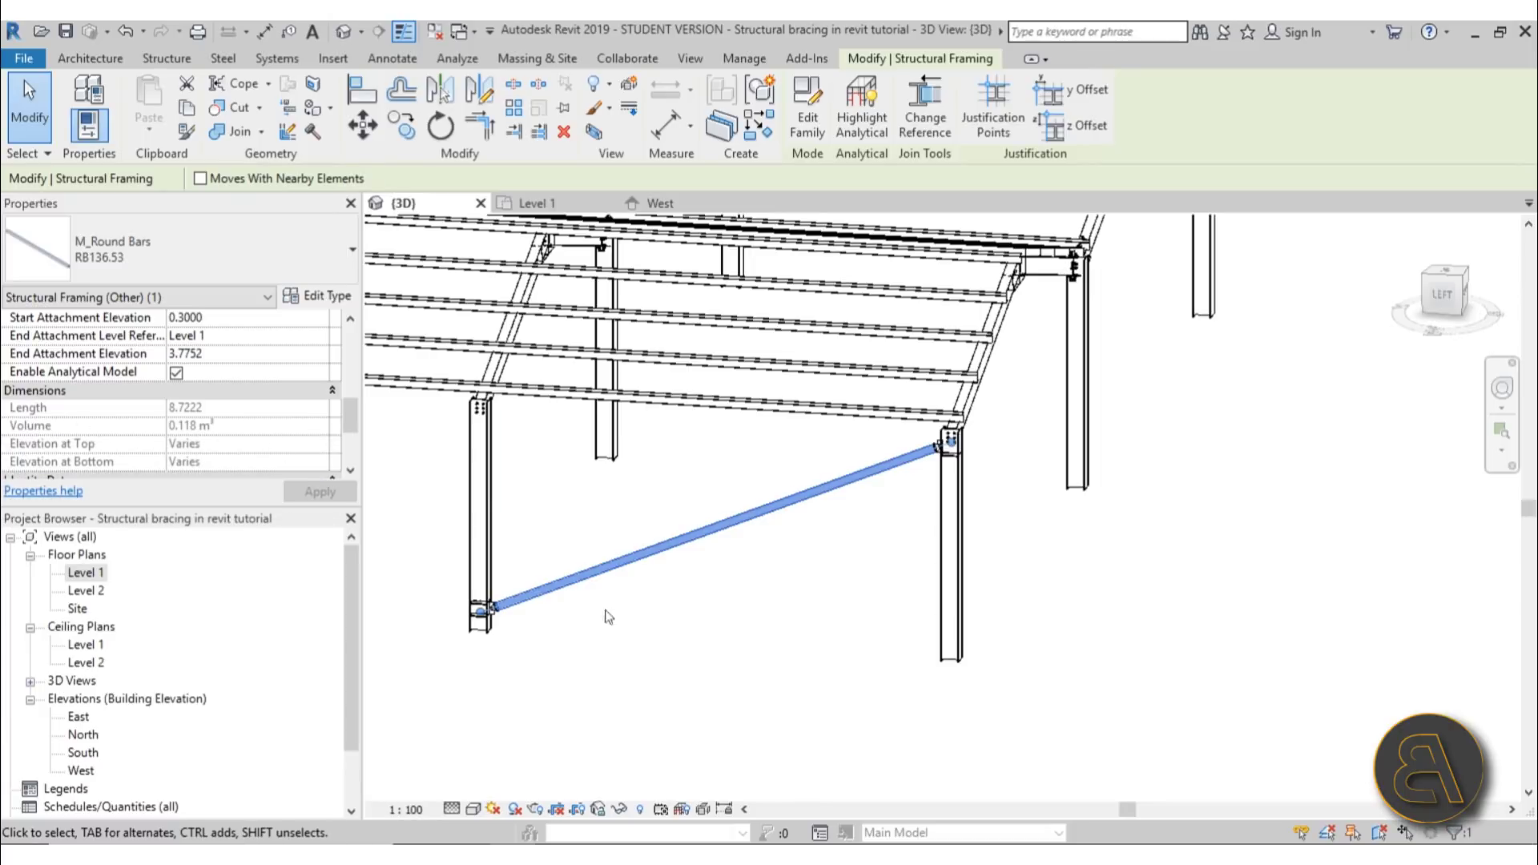
middle_click_drag(604, 618, 710, 628, "shift")
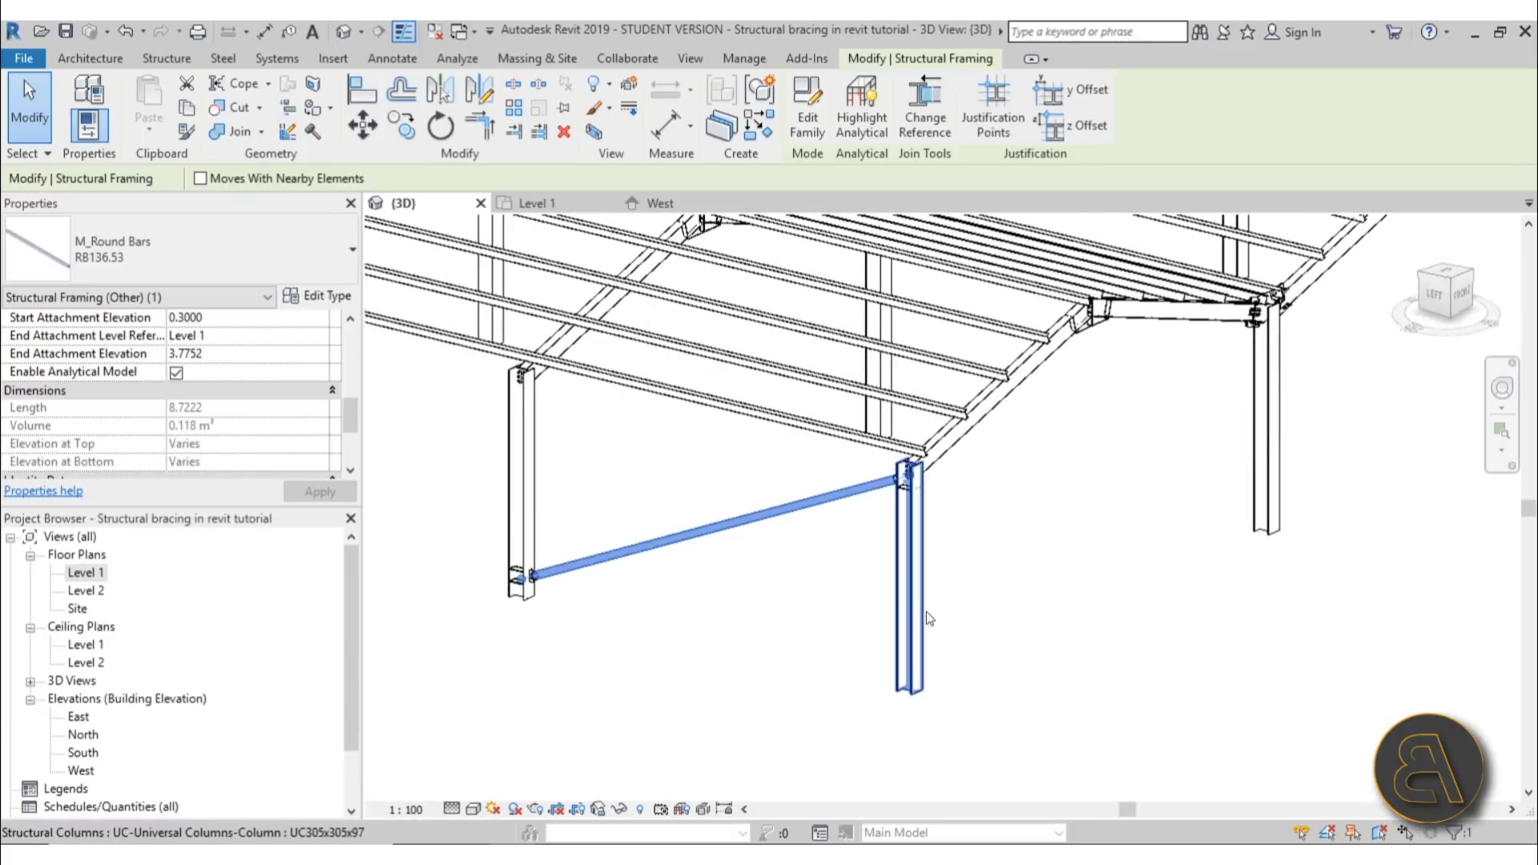
left_click(1032, 591)
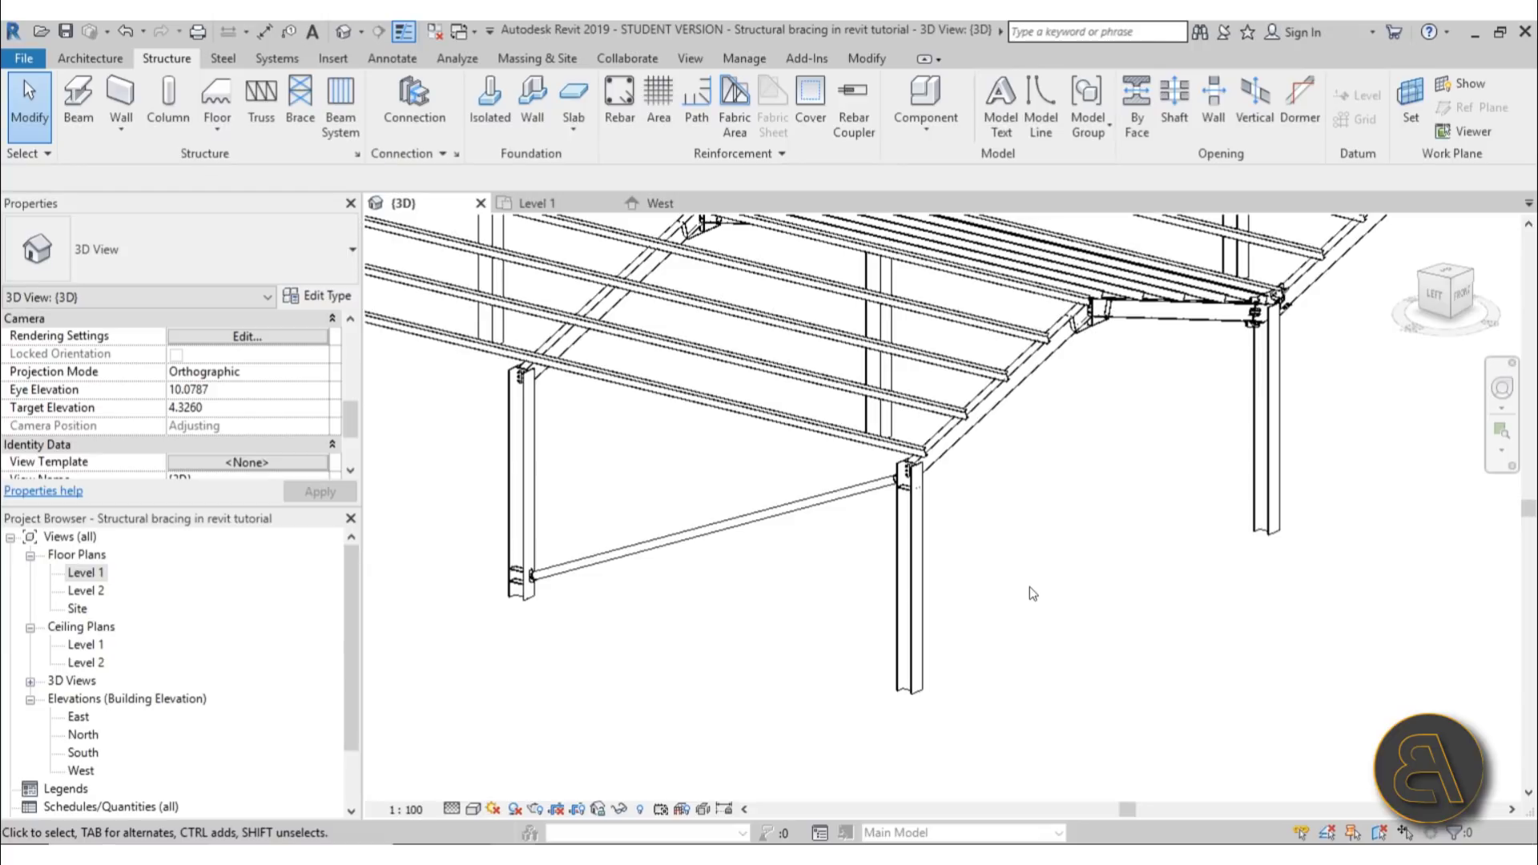